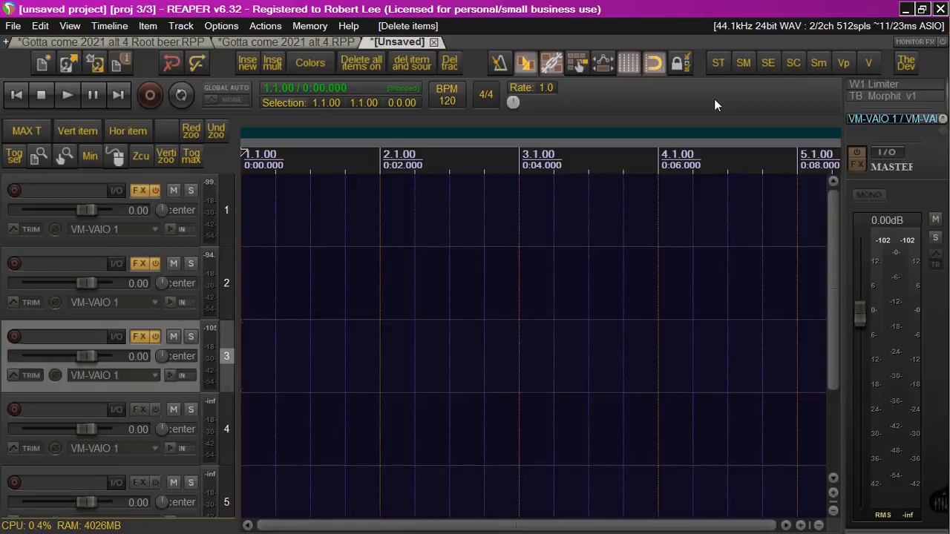
# Show track 1's MUX Modular Synth in its own floating window and reposition that window to reveal the Root Beer Console
pyautogui.click(139, 191)
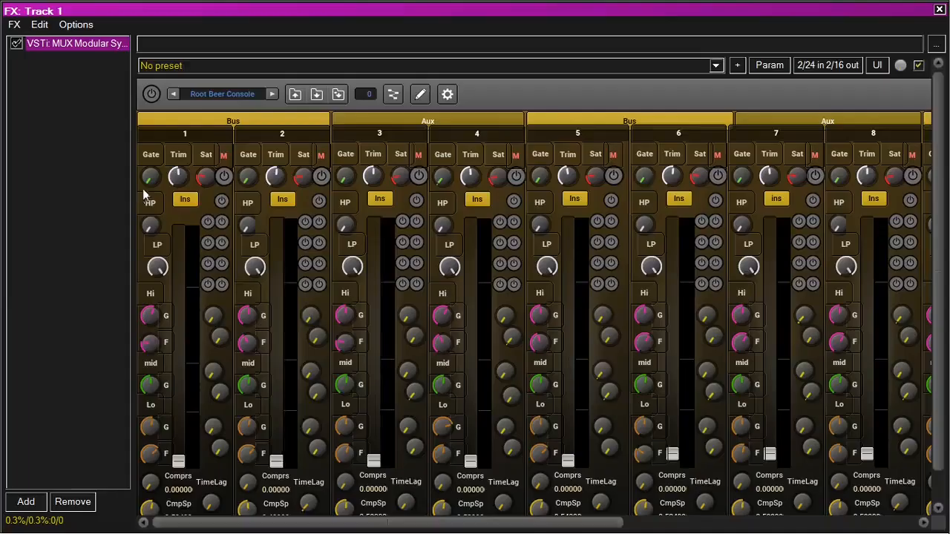
pyautogui.doubleClick(110, 43)
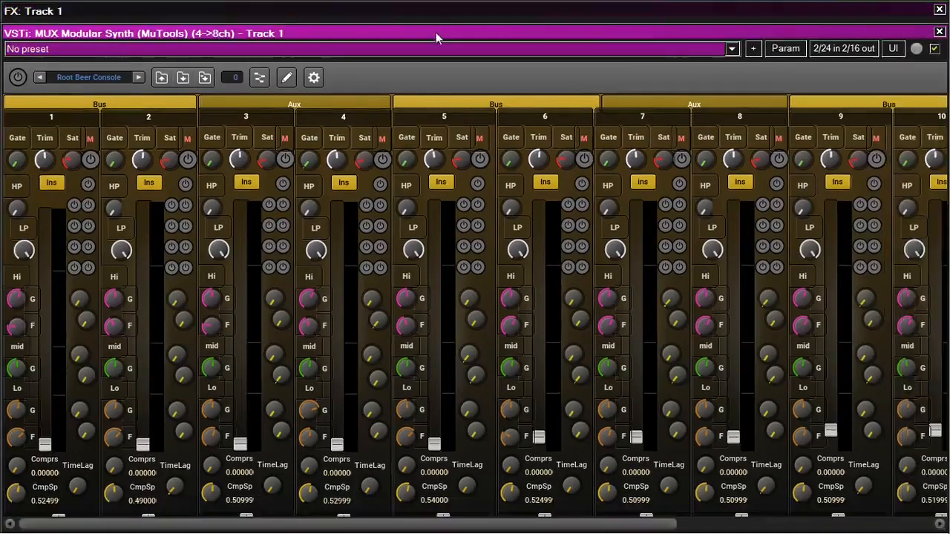
pyautogui.moveTo(436, 37); pyautogui.dragTo(439, 17)
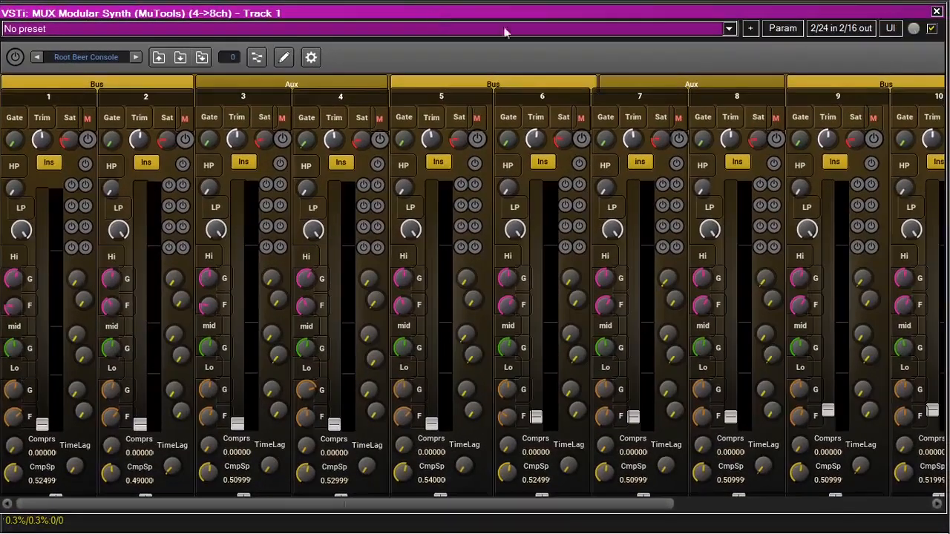
pyautogui.moveTo(314, 503); pyautogui.dragTo(263, 521)
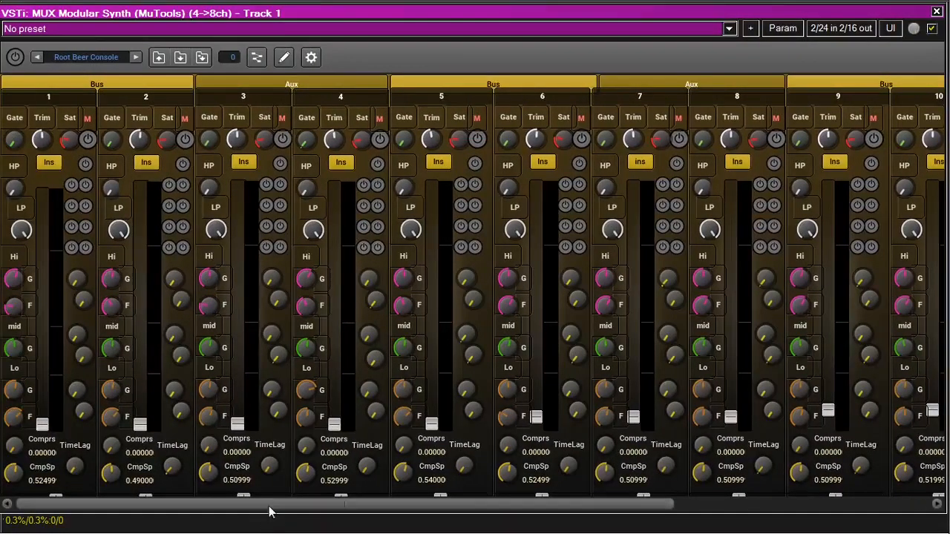
# View the console's 8-channel bus and Multi fx aux front panels and close both
pyautogui.click(134, 84)
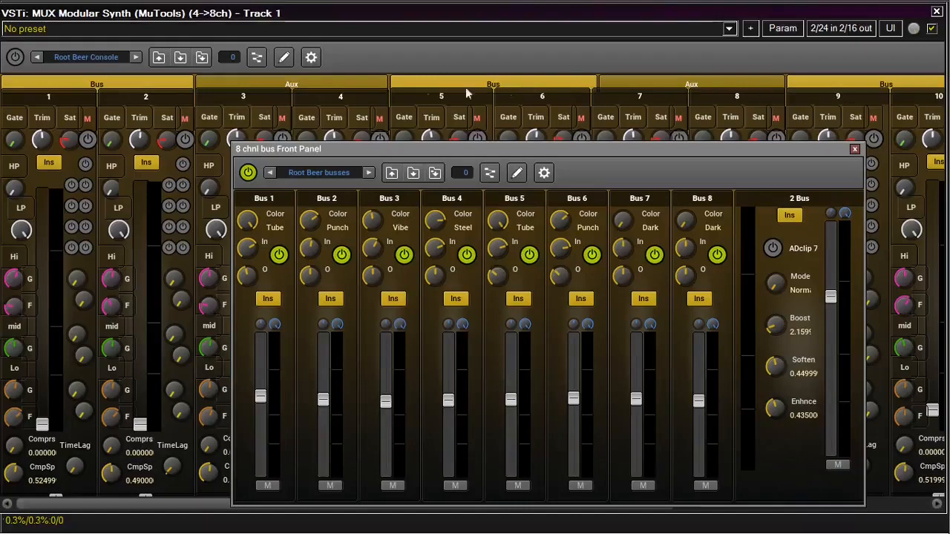
pyautogui.click(248, 84)
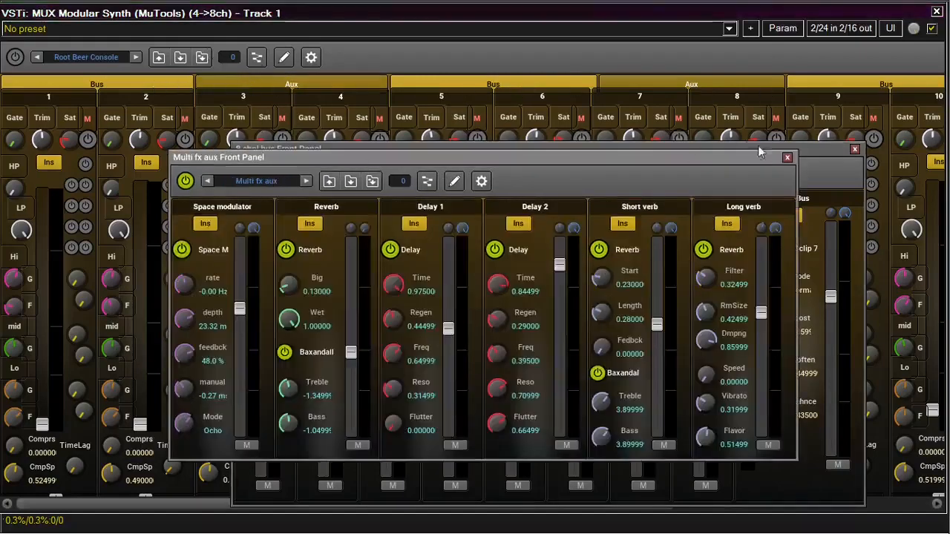
pyautogui.click(787, 158)
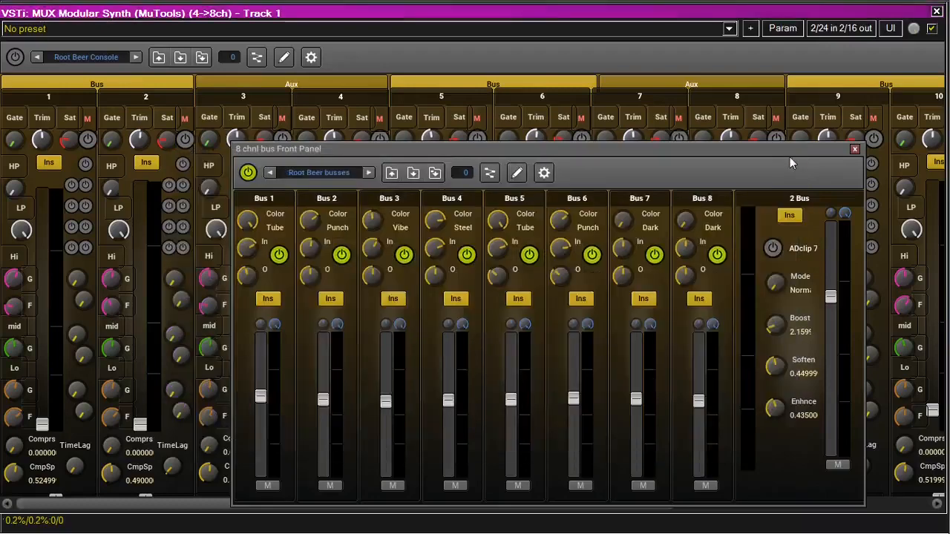
pyautogui.click(854, 152)
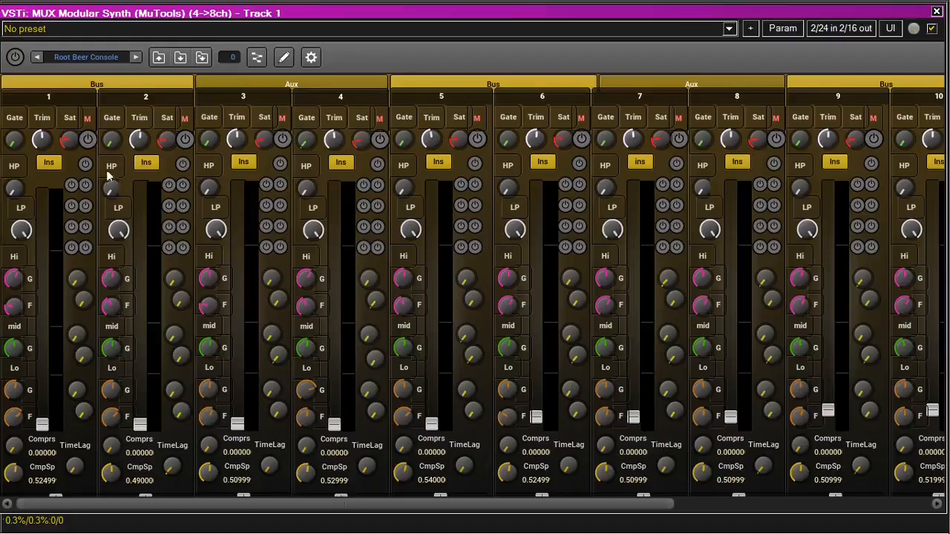
# Enable channel 1's sends to buses 1, 2 and 3 with the 8-channel bus front panel open
pyautogui.click(71, 186)
pyautogui.click(158, 82)
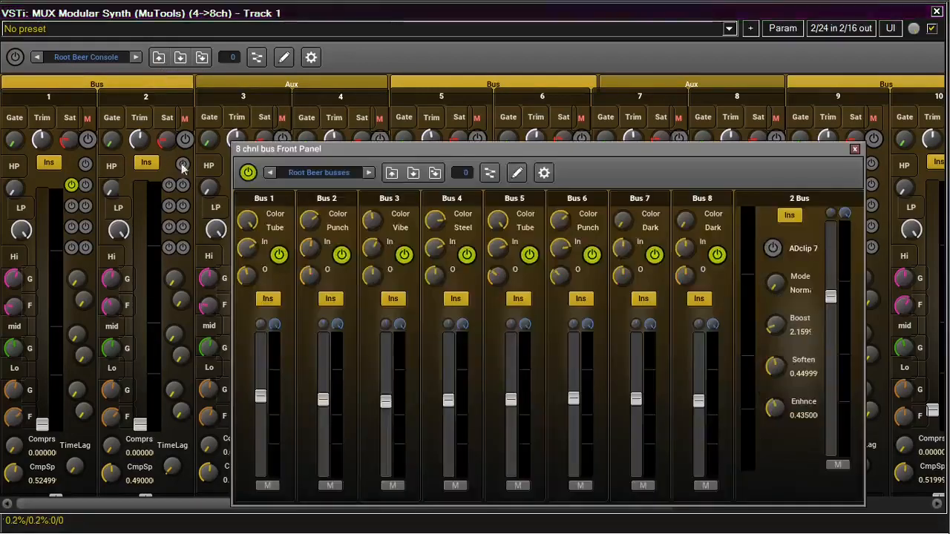
pyautogui.moveTo(260, 360)
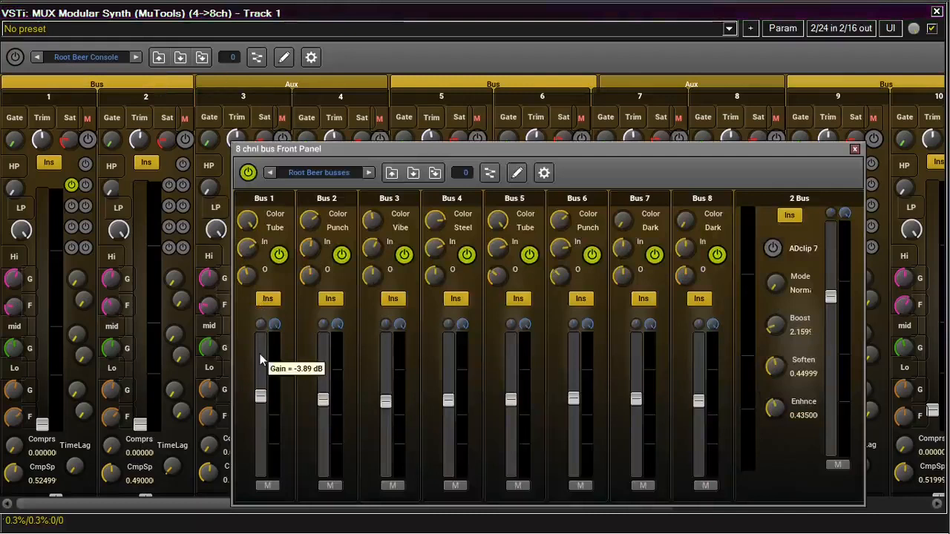
pyautogui.click(85, 185)
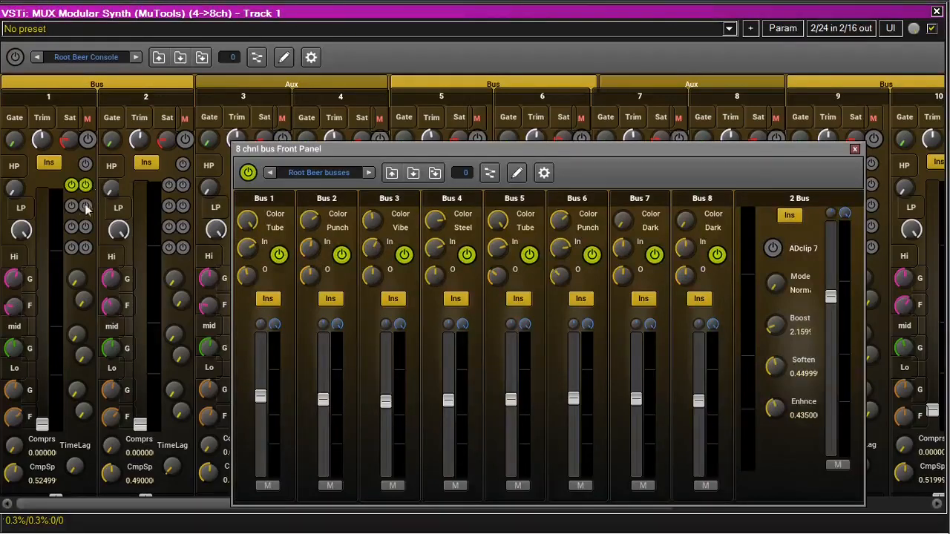
pyautogui.click(71, 206)
# Switch off channel 1's sends to buses 1, 2 and 3 and close the 8-channel bus front panel
pyautogui.doubleClick(72, 187)
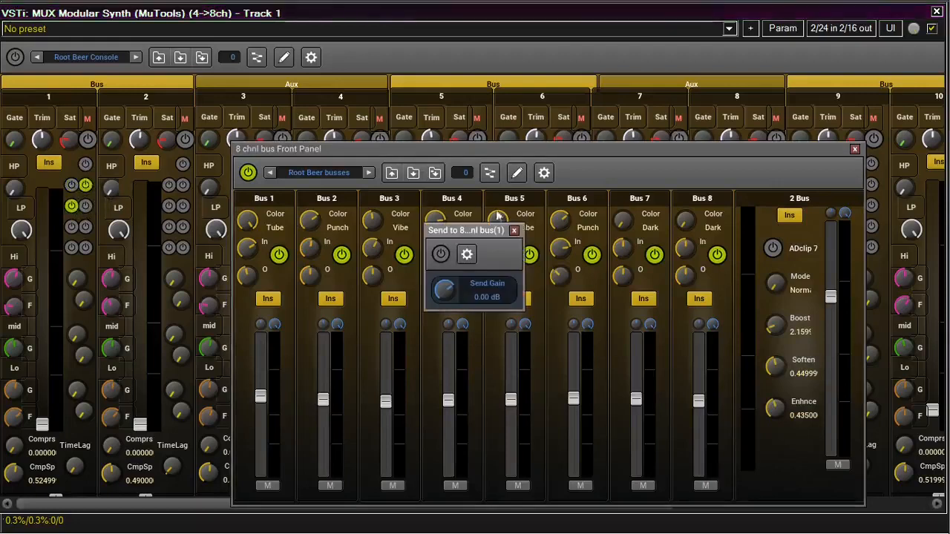
pyautogui.click(513, 230)
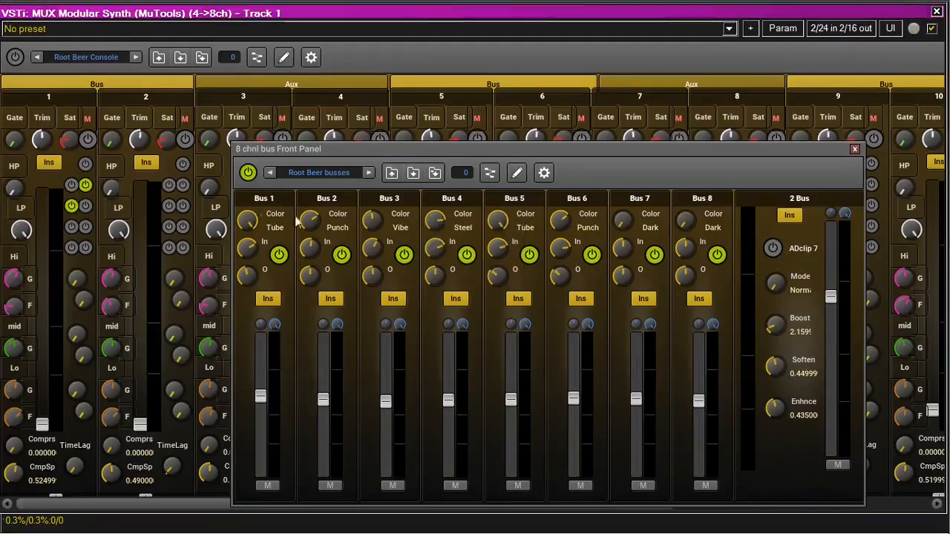
pyautogui.click(87, 185)
pyautogui.click(72, 206)
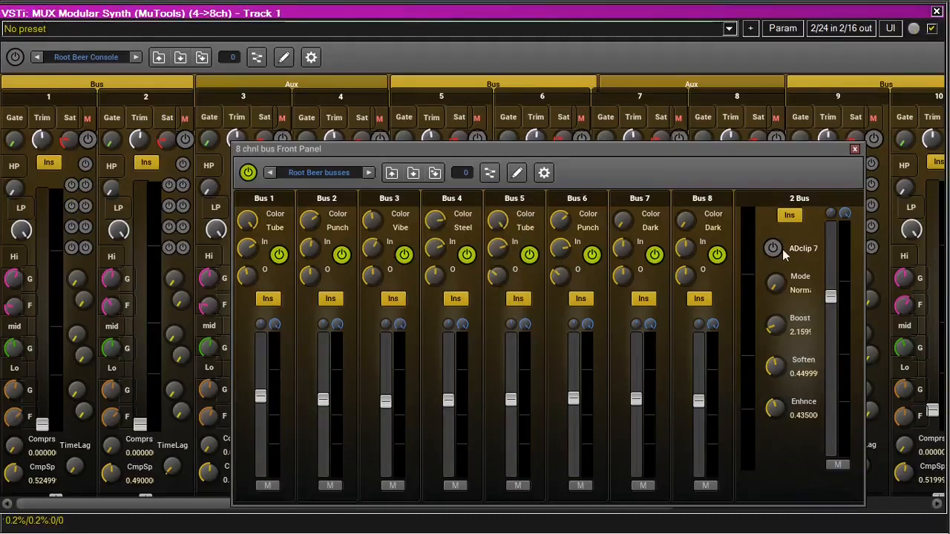
pyautogui.click(853, 149)
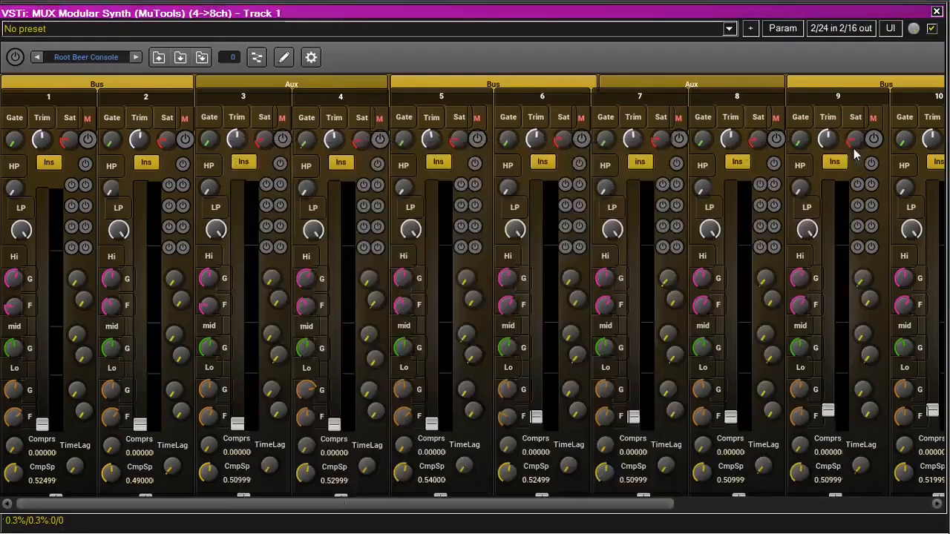
# View the Send Gain setting of channel 1's first bus send and close its window
pyautogui.click(82, 202)
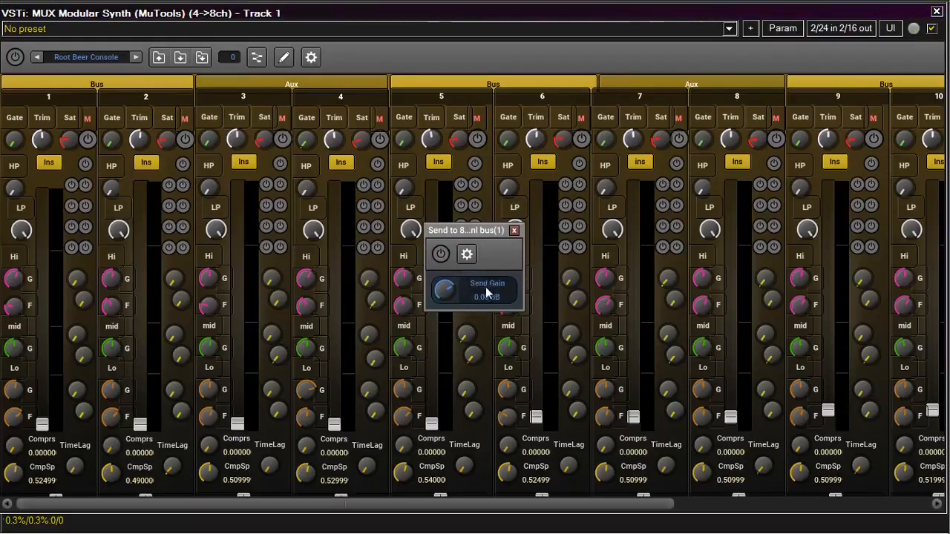
pyautogui.click(514, 231)
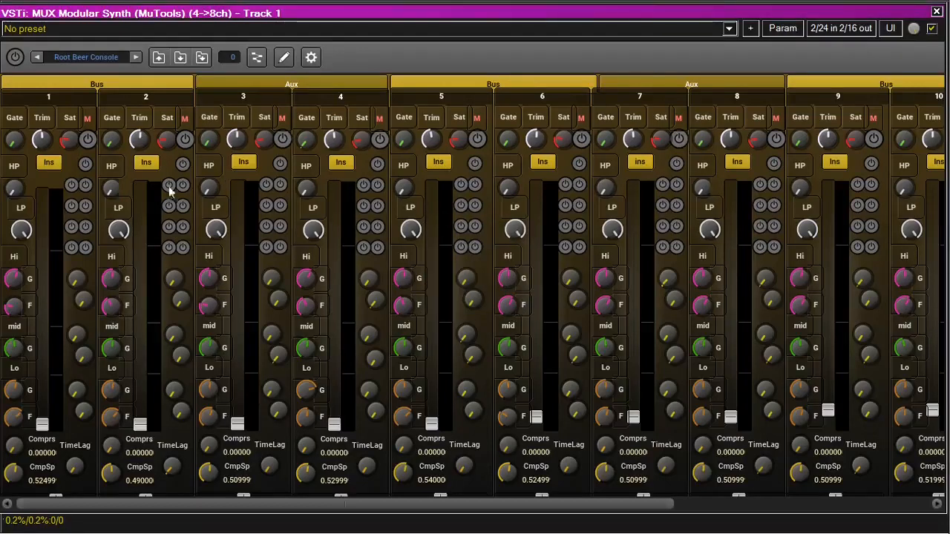
pyautogui.click(81, 200)
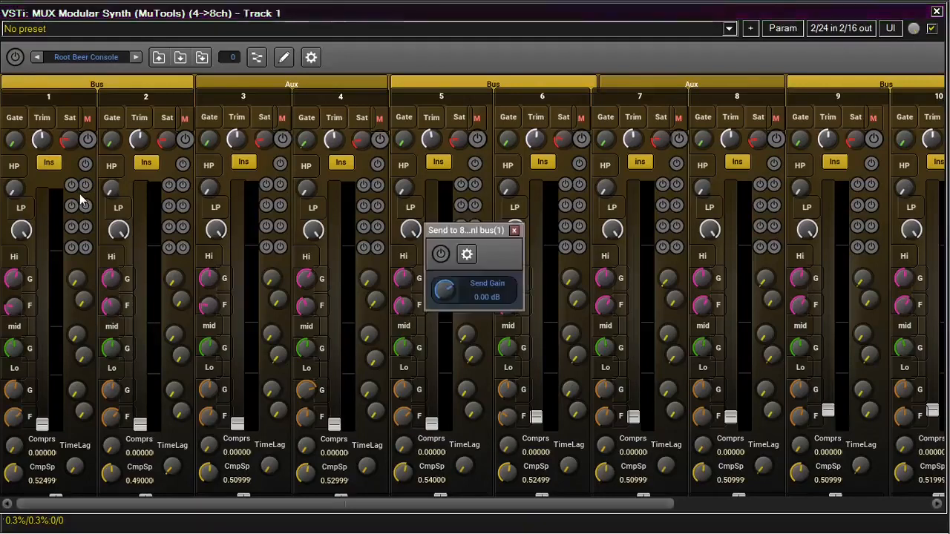
pyautogui.click(514, 231)
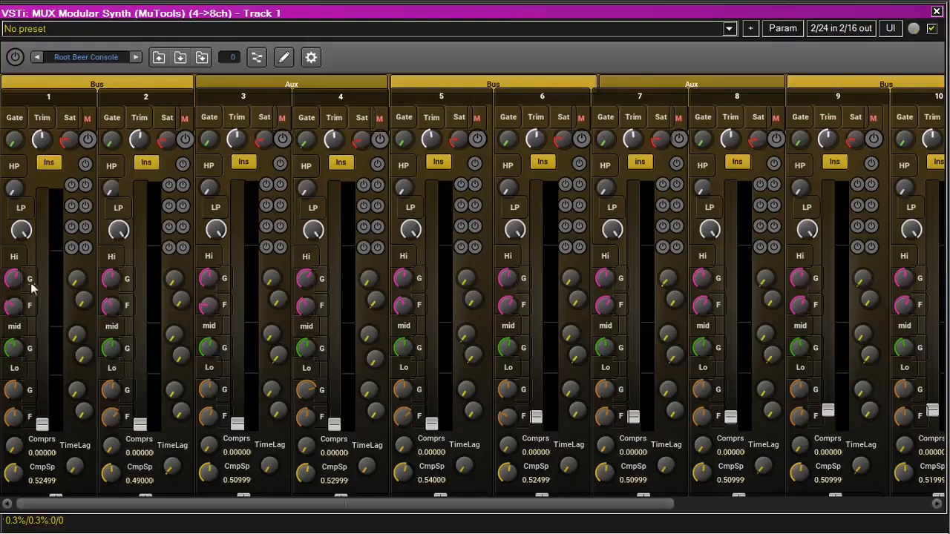
# Try out channel 1's volume fader by moving it down and back up
pyautogui.moveTo(41, 287)
pyautogui.moveTo(38, 385)
pyautogui.moveTo(43, 425); pyautogui.dragTo(50, 445)
pyautogui.moveTo(42, 424); pyautogui.dragTo(55, 394)
# Extend the console window down to its pan row, set channel 1's CmpSp to 0.49 and try its TimeLag control
pyautogui.moveTo(597, 18)
pyautogui.mouseDown()
pyautogui.moveTo(599, 7)
pyautogui.moveTo(600, 16)
pyautogui.mouseUp()
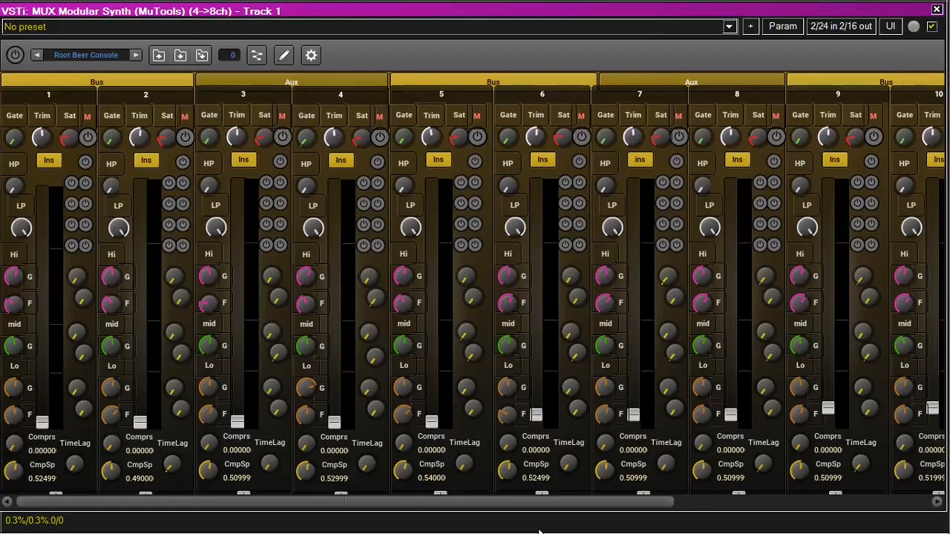
pyautogui.moveTo(542, 511); pyautogui.dragTo(543, 528)
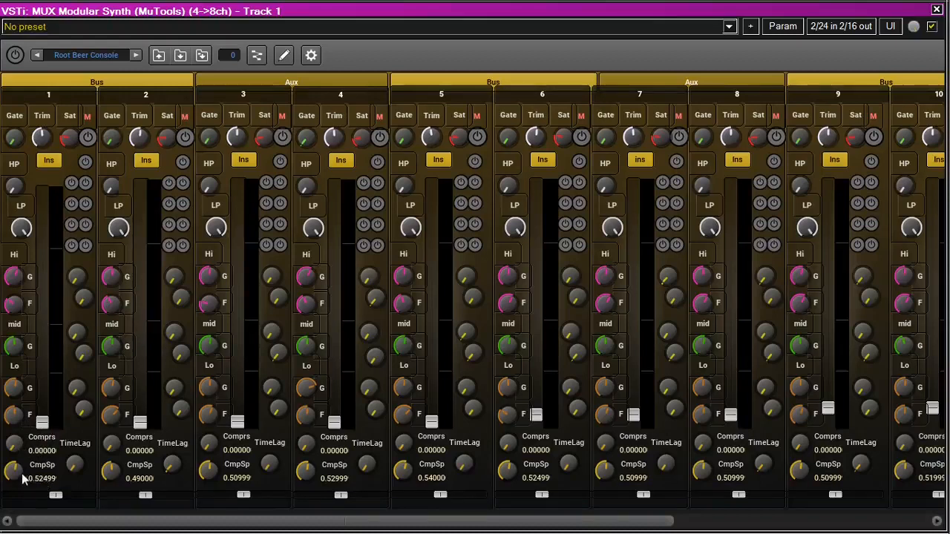
pyautogui.moveTo(10, 481); pyautogui.dragTo(16, 456)
pyautogui.moveTo(78, 474)
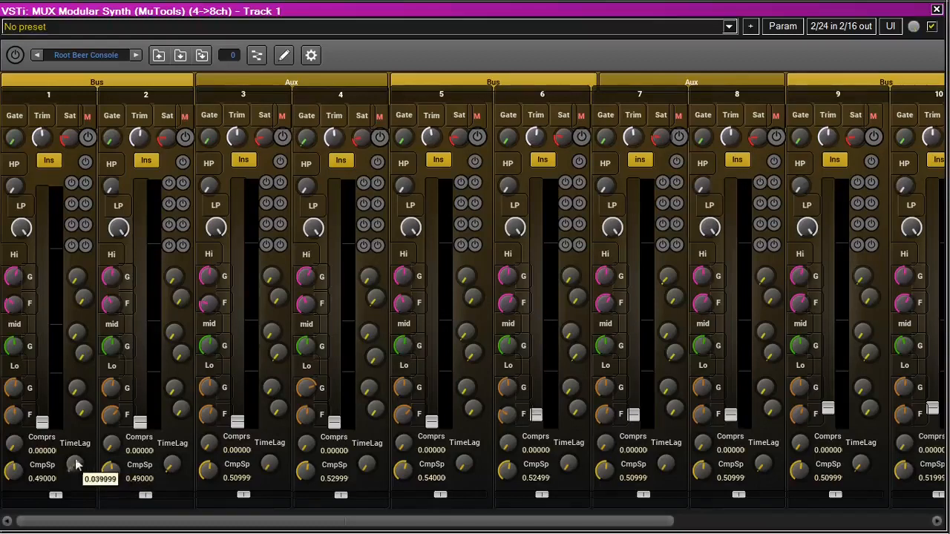
pyautogui.moveTo(82, 464)
pyautogui.mouseDown()
pyautogui.moveTo(95, 337)
pyautogui.moveTo(74, 463)
pyautogui.mouseUp()
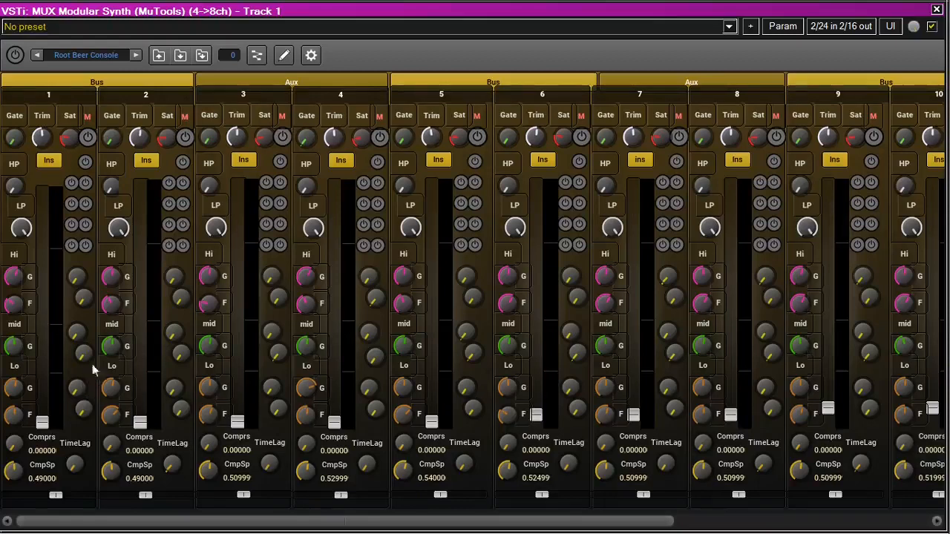
# Toggle the Baxandall tone control of the Reverb section in the Multi fx aux front panel and close the panel
pyautogui.click(280, 83)
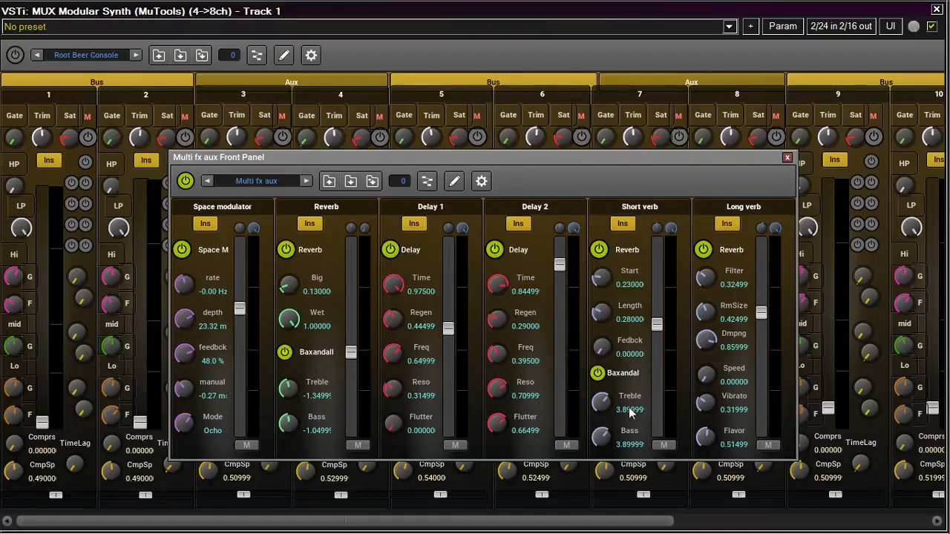
pyautogui.click(285, 354)
pyautogui.click(186, 182)
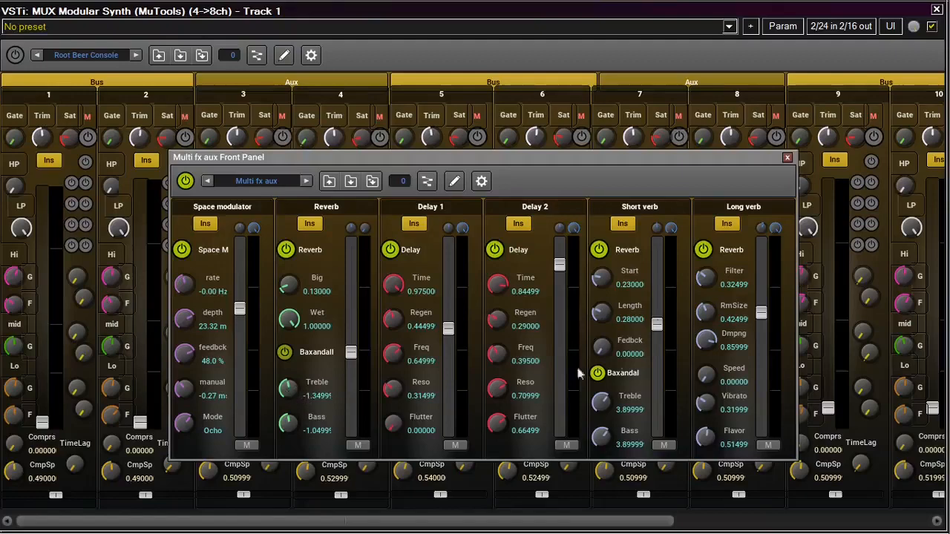
pyautogui.click(788, 158)
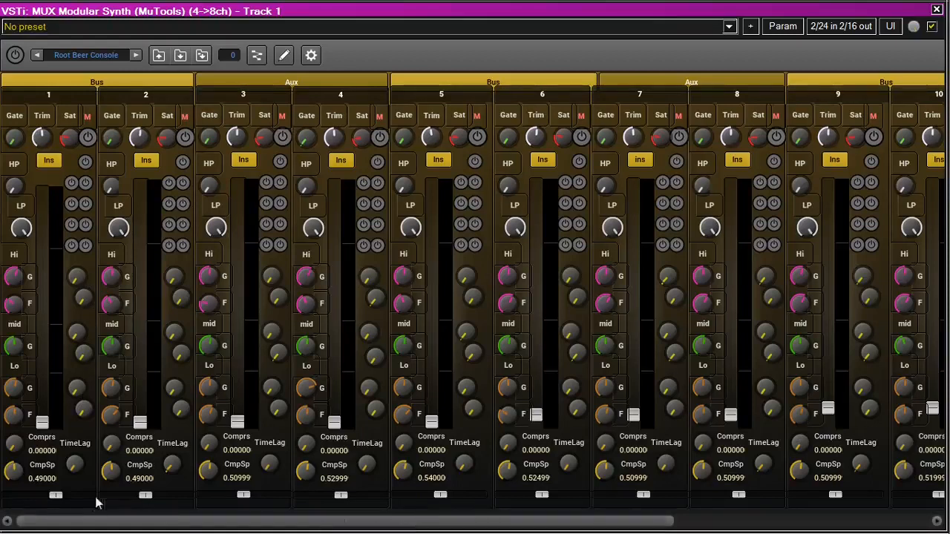
# Pan channel 1 slightly left and try its M switch and the switch beside Ins, turning each on and back off
pyautogui.moveTo(57, 497)
pyautogui.mouseDown()
pyautogui.moveTo(72, 498)
pyautogui.moveTo(27, 500)
pyautogui.moveTo(66, 499)
pyautogui.moveTo(31, 505)
pyautogui.moveTo(54, 498)
pyautogui.moveTo(45, 502)
pyautogui.moveTo(59, 508)
pyautogui.moveTo(45, 507)
pyautogui.moveTo(56, 499)
pyautogui.mouseUp()
pyautogui.click(89, 138)
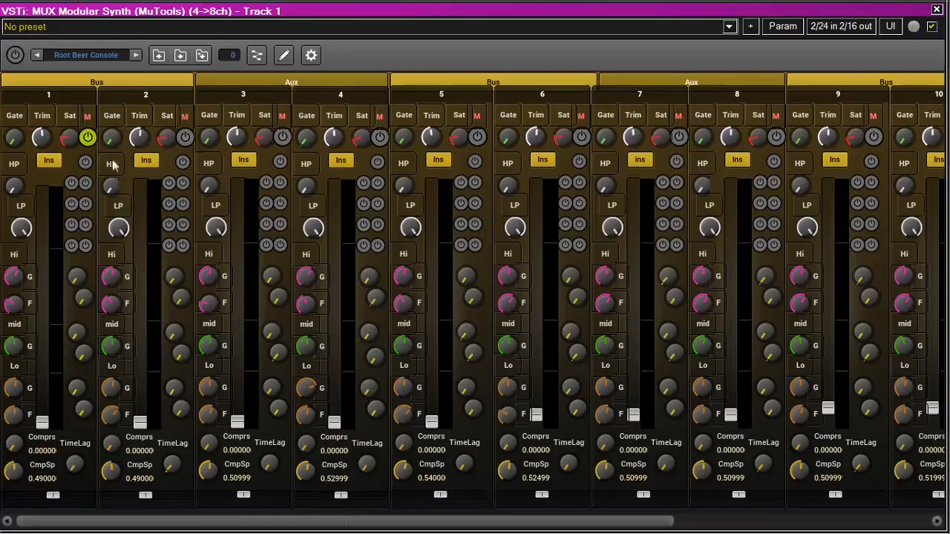
pyautogui.click(88, 138)
pyautogui.click(85, 162)
pyautogui.click(87, 162)
# View channel 1's insert rack with its empty slots and level fader, and close it
pyautogui.click(59, 161)
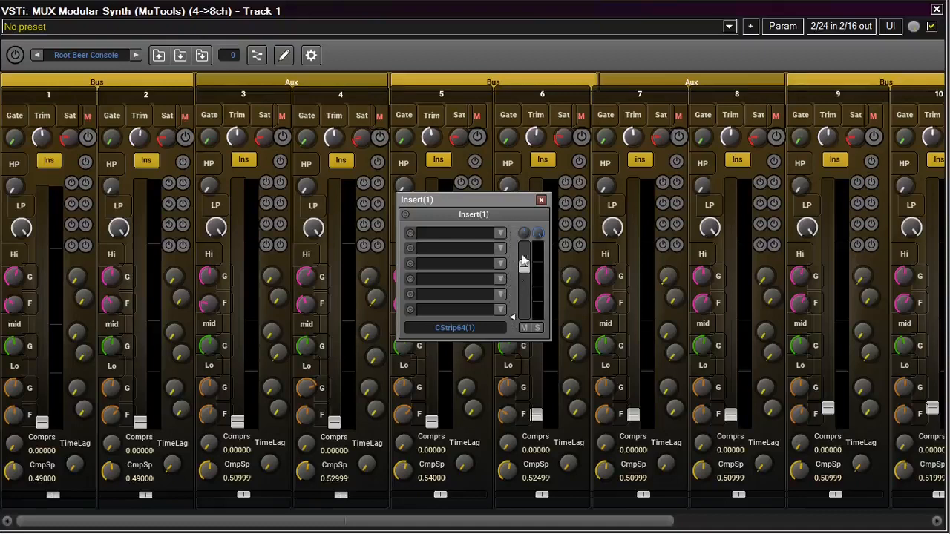
pyautogui.moveTo(523, 276)
pyautogui.click(541, 200)
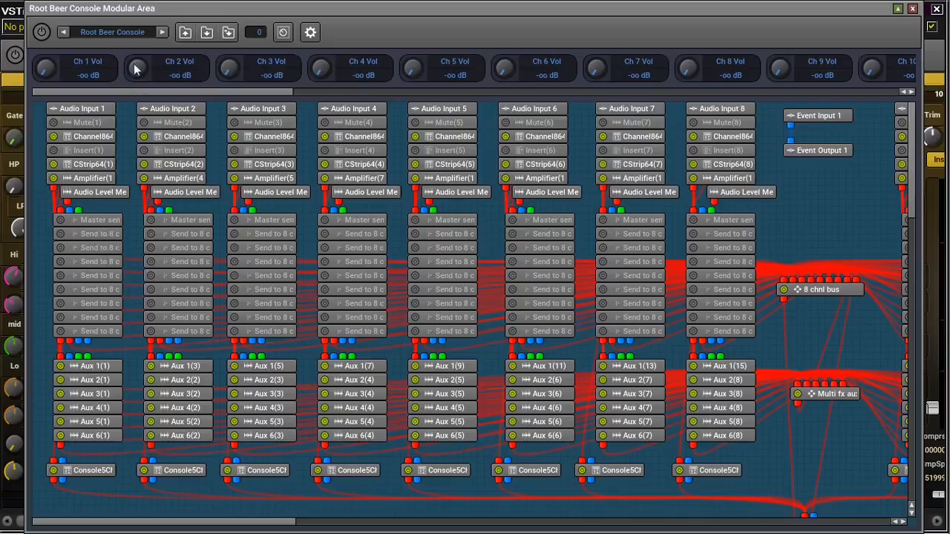
# In the Modular Area, toggle channel 1's first bus send on and back off and look across the channel routing
pyautogui.click(60, 233)
pyautogui.click(60, 234)
pyautogui.moveTo(283, 524); pyautogui.dragTo(373, 527)
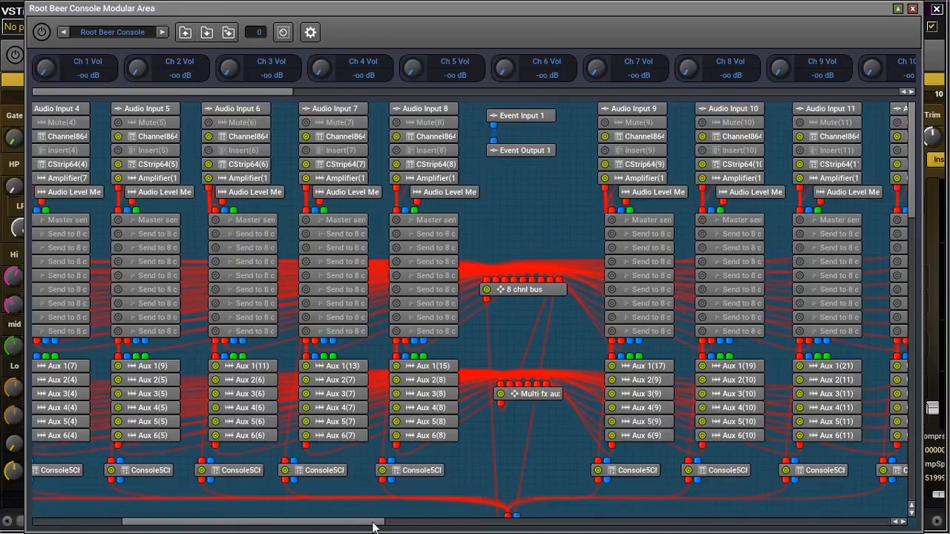
pyautogui.moveTo(373, 527); pyautogui.dragTo(291, 525)
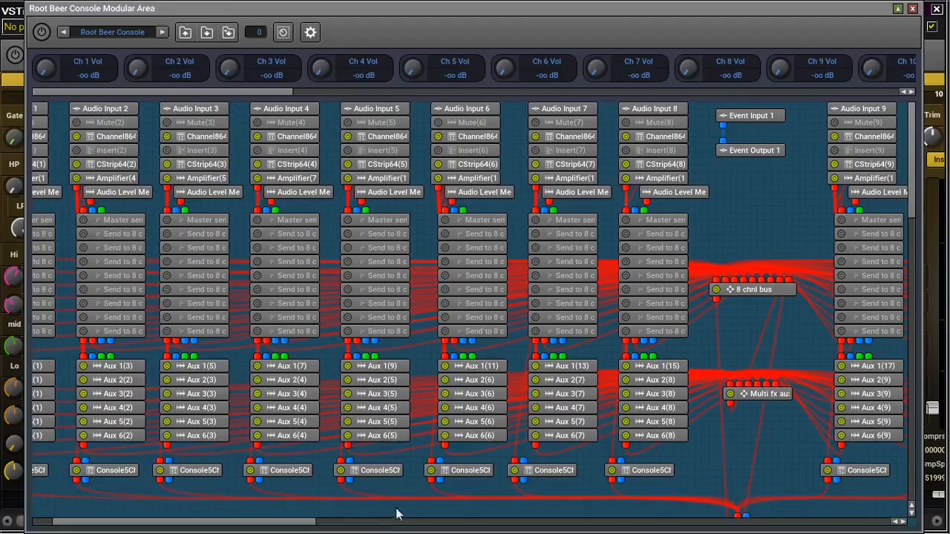
# Inspect channel 5's Console5Channel64 module and the Console5Buss64 module that feeds the audio output
pyautogui.doubleClick(372, 471)
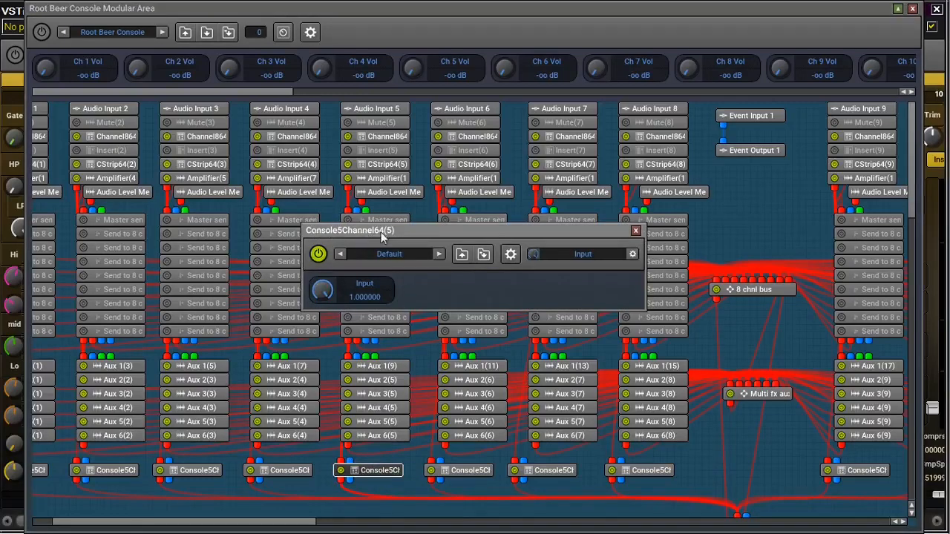
pyautogui.click(635, 232)
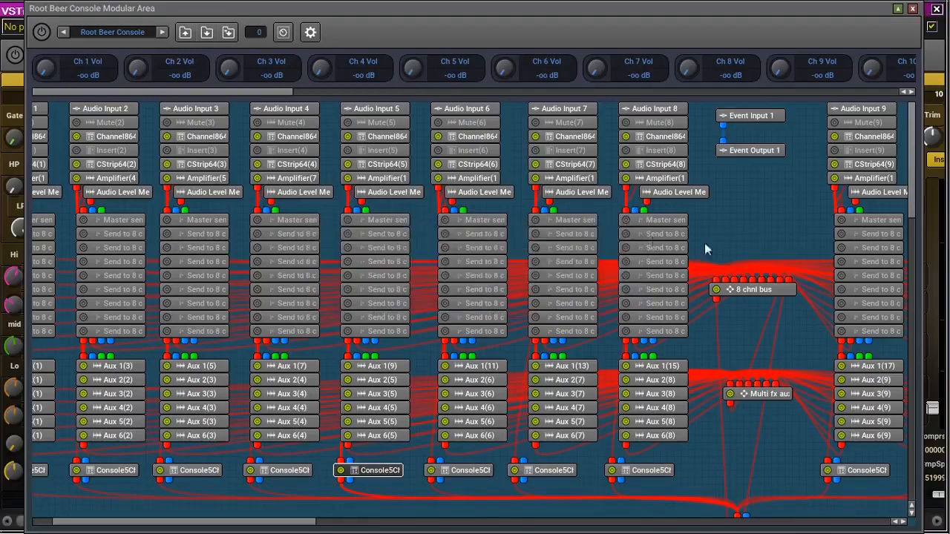
pyautogui.moveTo(911, 166); pyautogui.dragTo(912, 206)
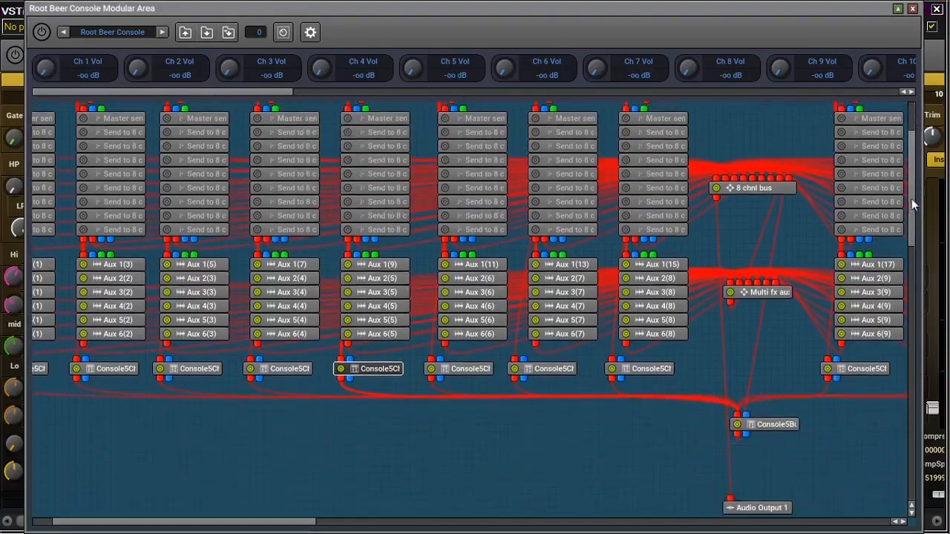
pyautogui.doubleClick(790, 426)
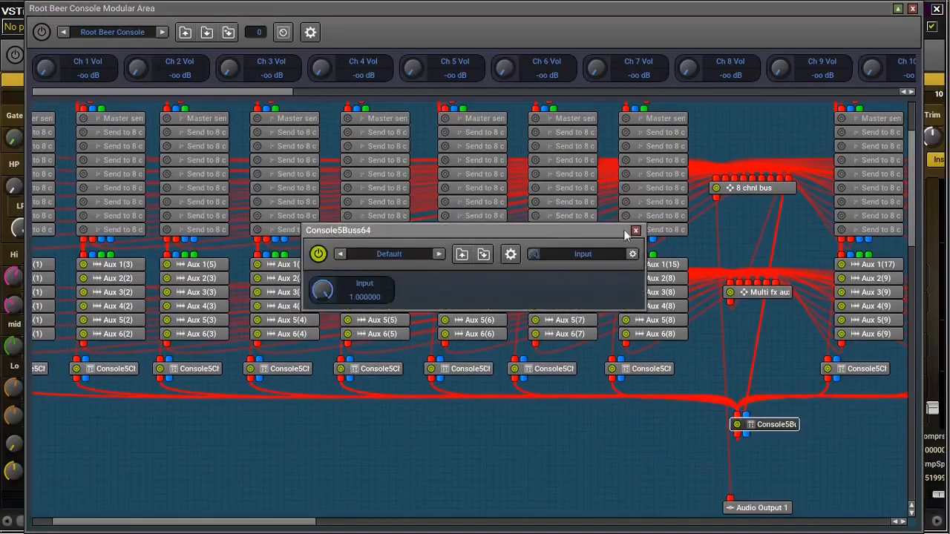
# Inspect the third channel's Console5Channel64 module and the Console5Buss64 module it feeds, closing both windows
pyautogui.click(635, 231)
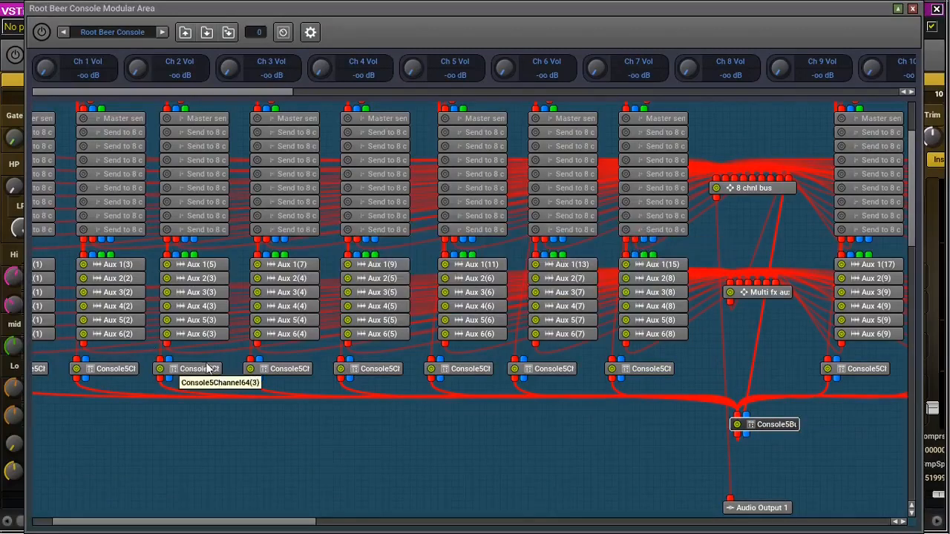
pyautogui.doubleClick(209, 371)
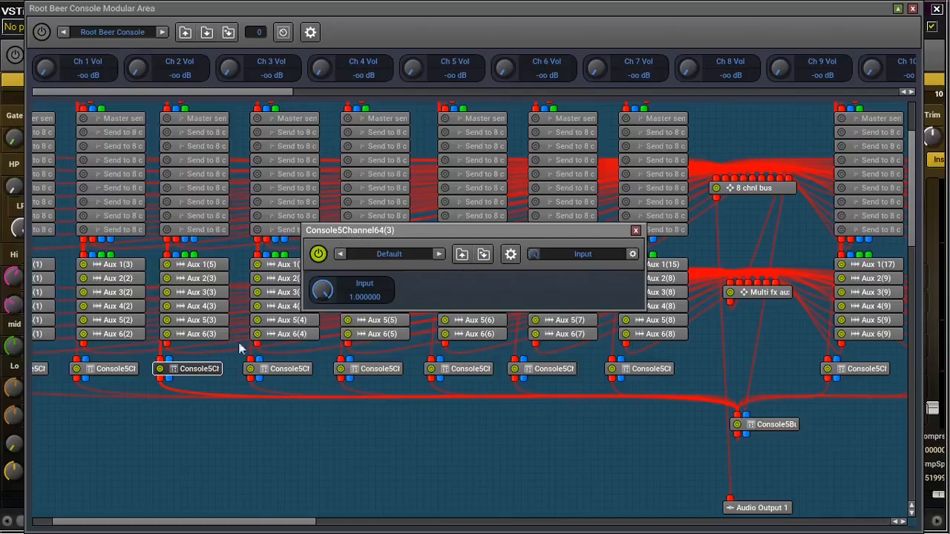
pyautogui.doubleClick(216, 368)
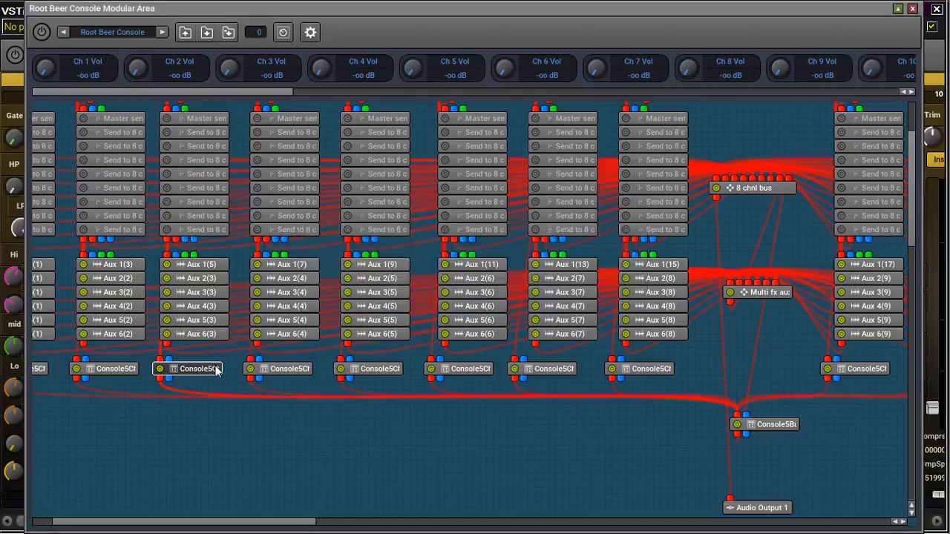
pyautogui.doubleClick(789, 425)
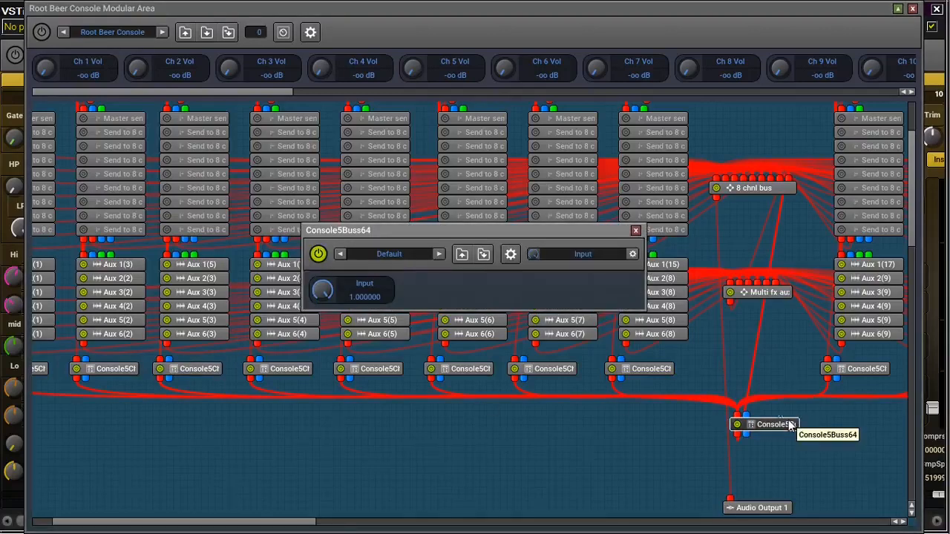
pyautogui.click(636, 232)
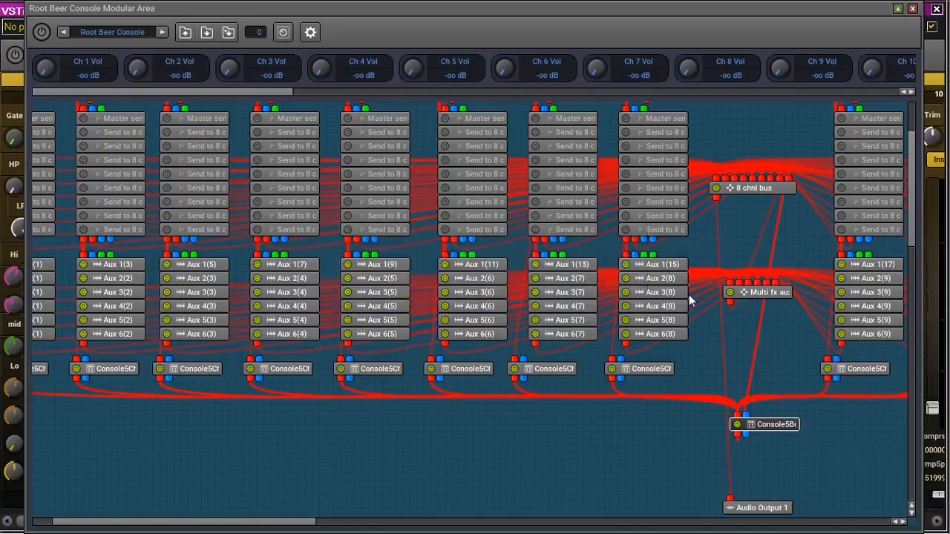
# Open the 8 chnl bus front panel and view its internal modular routing through to the Console5 buss, closing the routing view
pyautogui.doubleClick(766, 192)
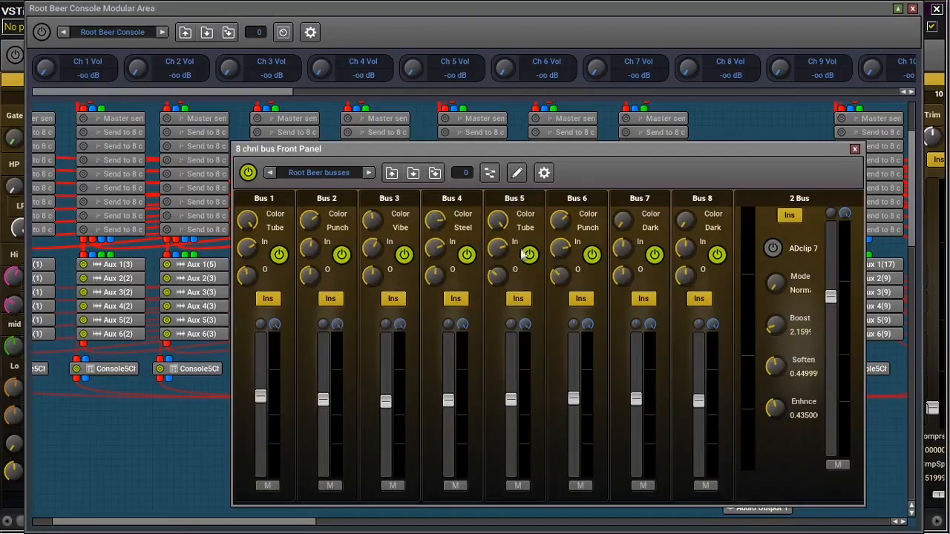
pyautogui.click(489, 172)
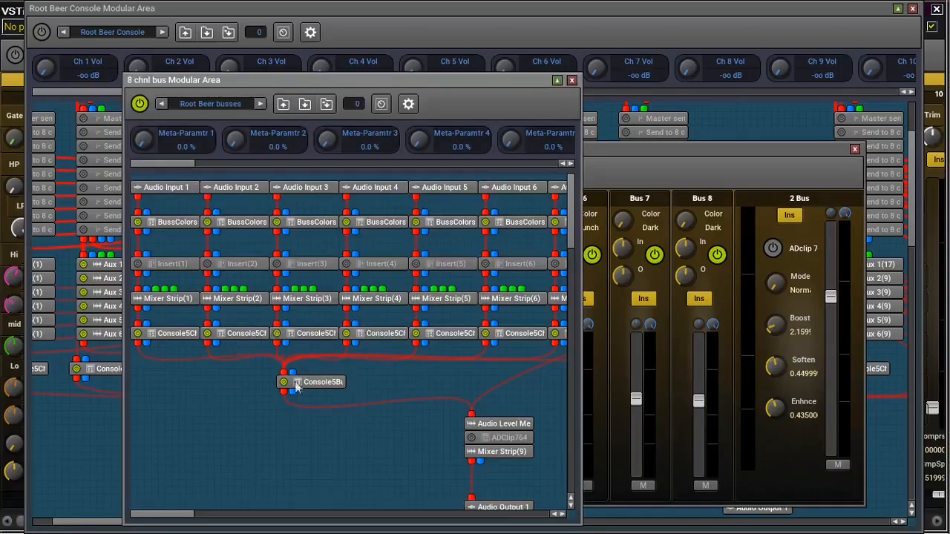
pyautogui.click(572, 80)
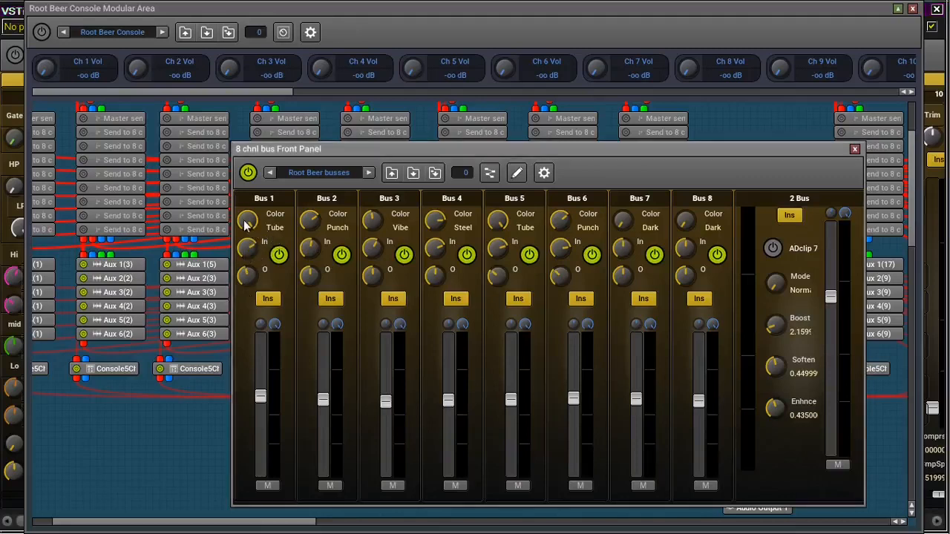
# Demonstrate Bus 1's Color knob and toggle the power switch of its color module
pyautogui.moveTo(247, 225)
pyautogui.mouseDown()
pyautogui.moveTo(236, 358)
pyautogui.moveTo(227, 299)
pyautogui.moveTo(252, 217)
pyautogui.moveTo(241, 227)
pyautogui.mouseUp()
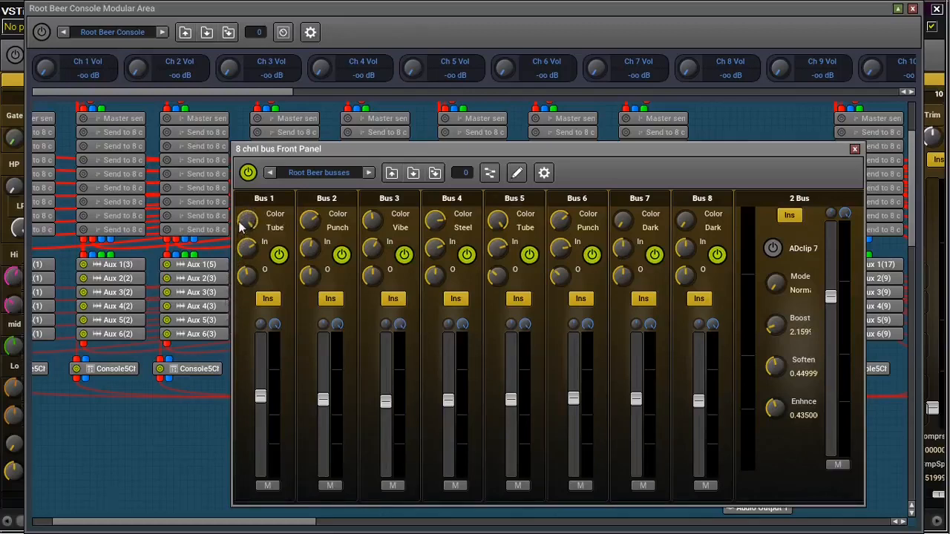
pyautogui.click(278, 256)
pyautogui.click(279, 256)
# View the 2 Bus Master insert rack, turn ADclip 7 on and back off, and close the 8 chnl bus panel
pyautogui.click(791, 216)
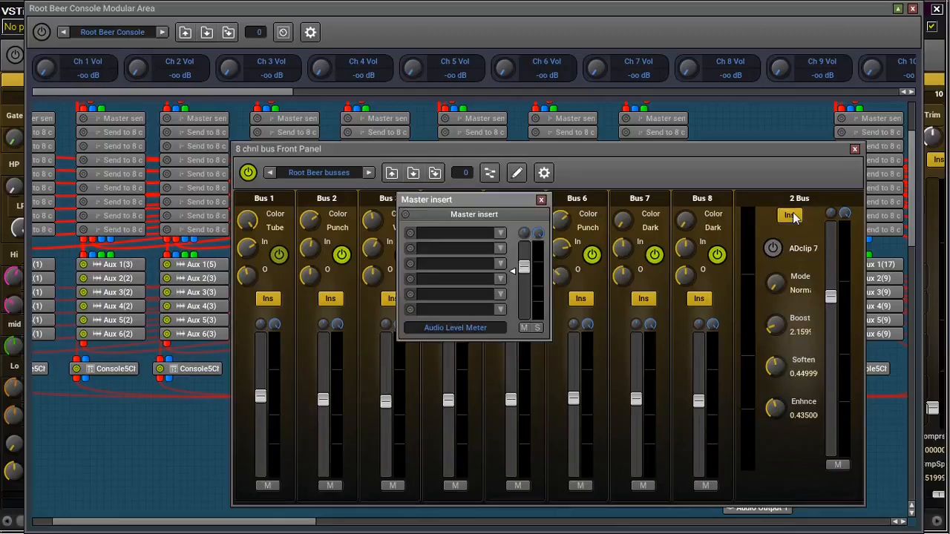
pyautogui.click(541, 201)
pyautogui.click(772, 253)
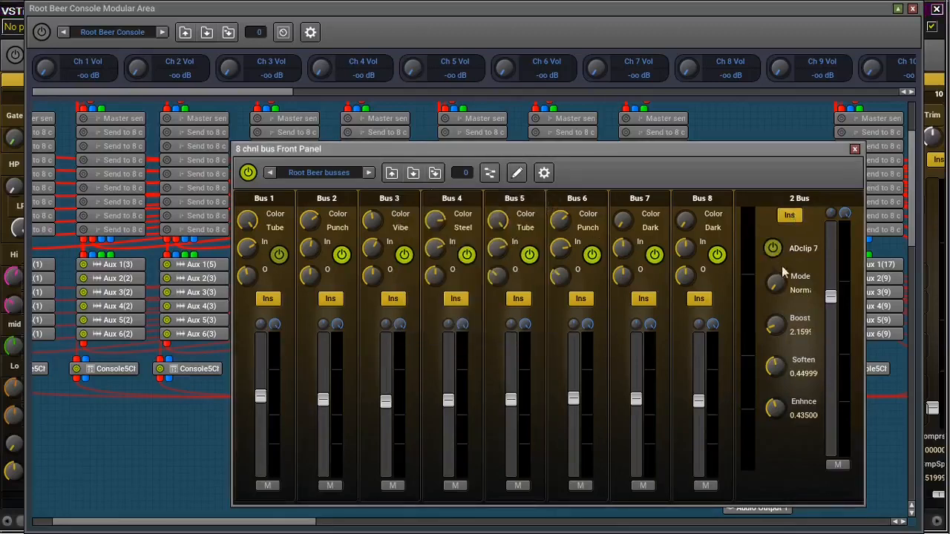
pyautogui.click(773, 251)
pyautogui.click(854, 149)
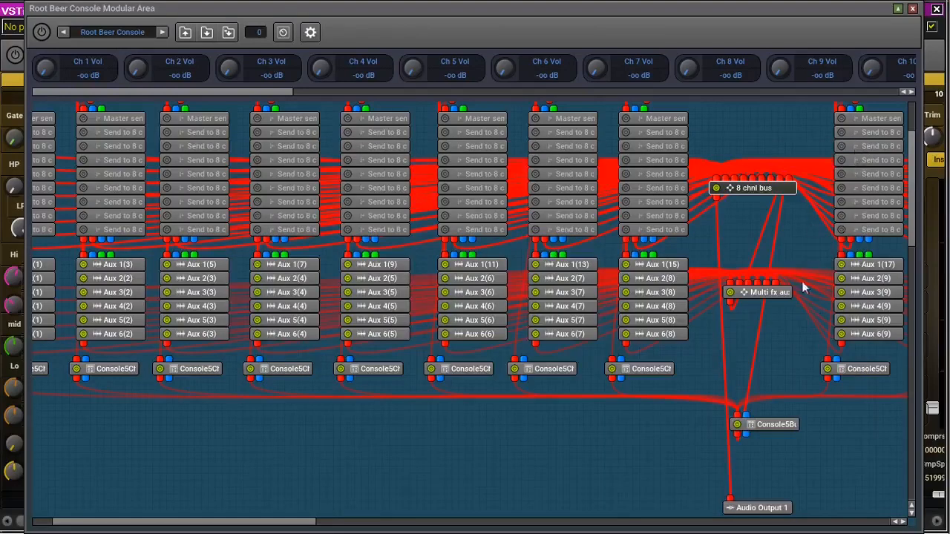
# In the Multi fx aux front panel, switch off the Space modulator effect and view its insert rack
pyautogui.doubleClick(778, 295)
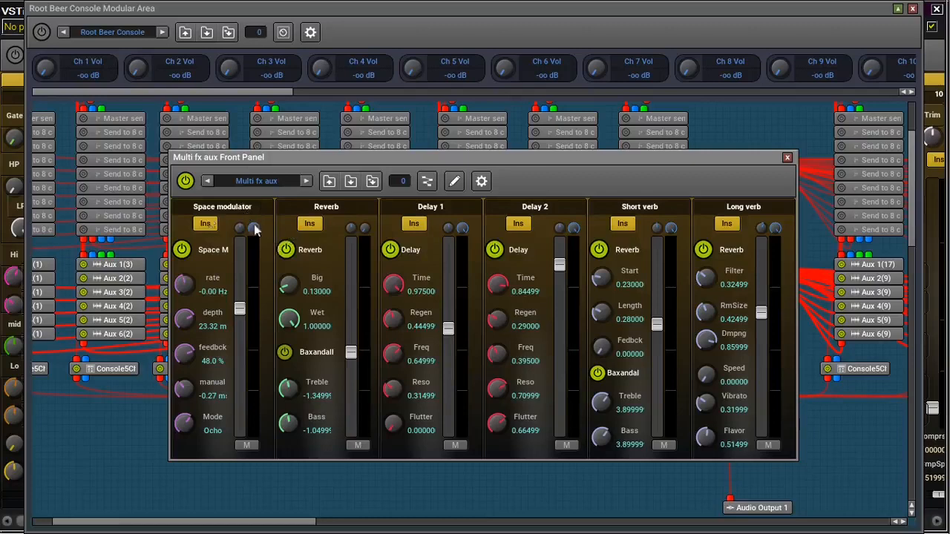
pyautogui.click(181, 249)
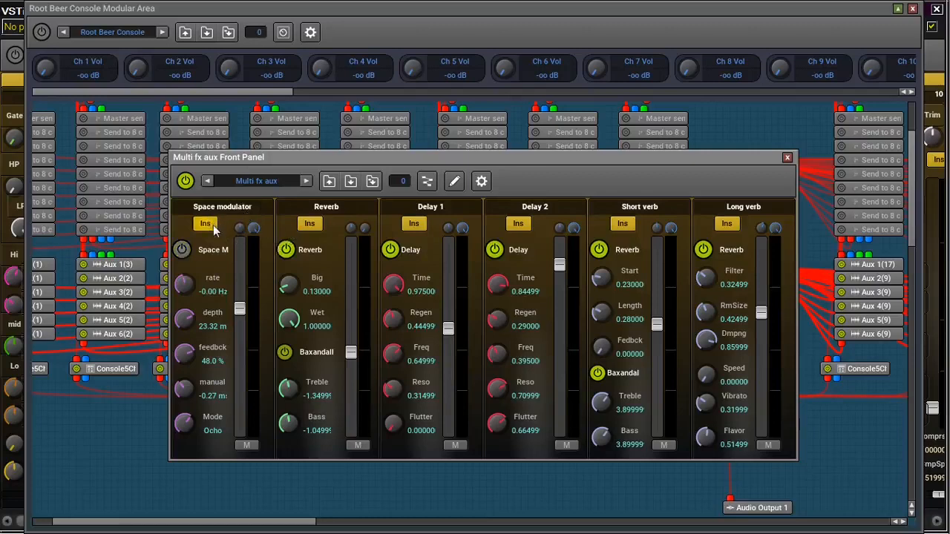
pyautogui.click(213, 229)
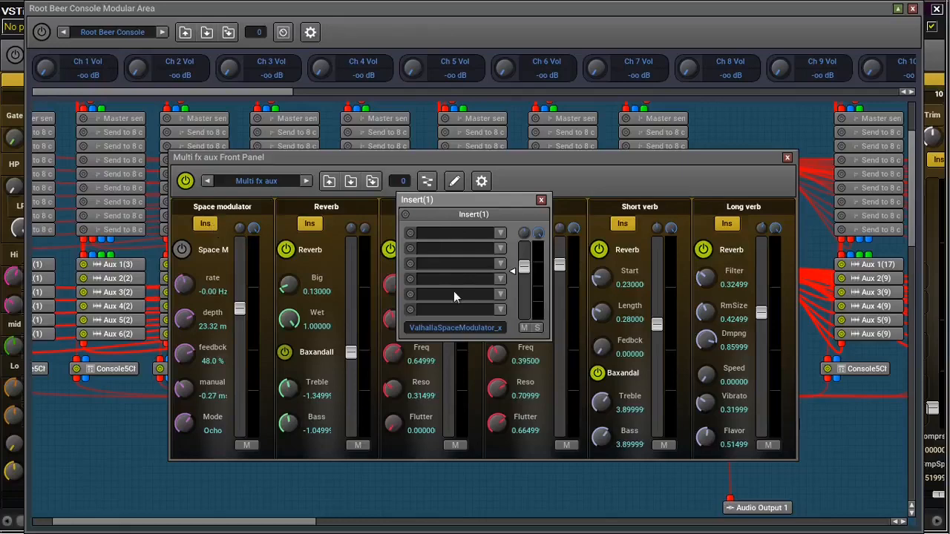
pyautogui.click(541, 199)
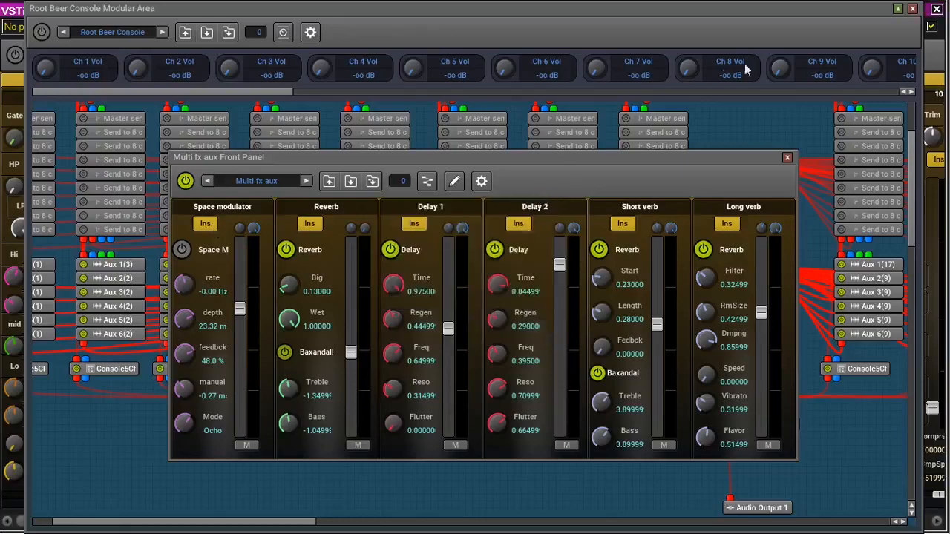
# Close the Modular Area, the Multi fx aux panel and track 1's console and FX windows
pyautogui.click(913, 9)
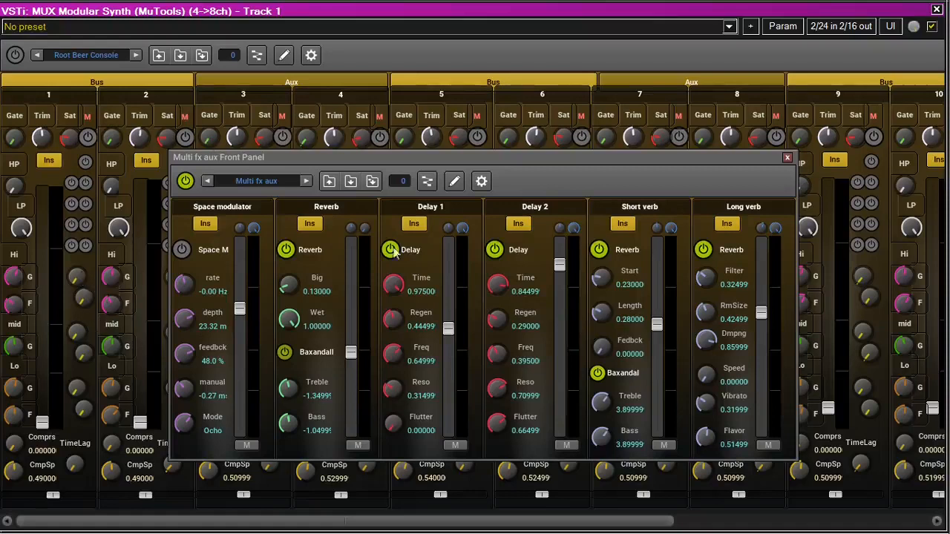
pyautogui.click(787, 160)
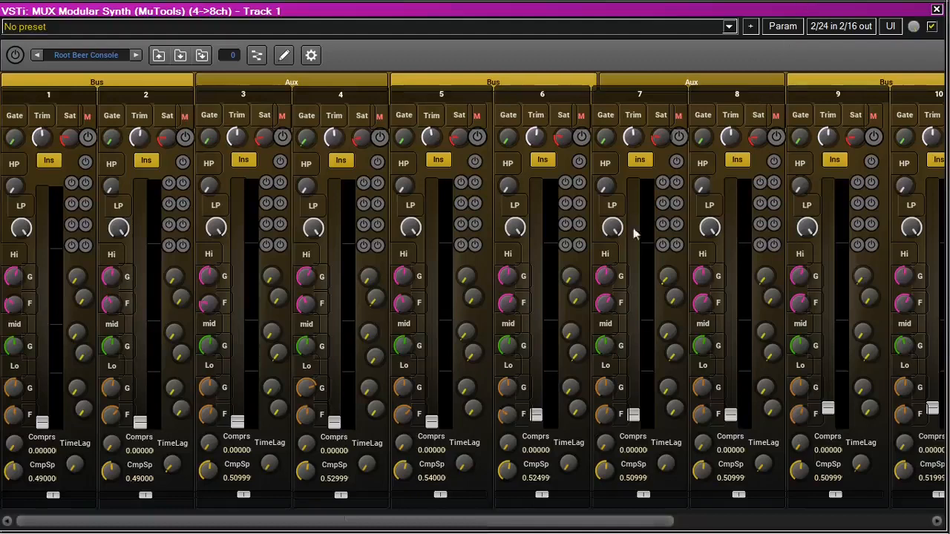
pyautogui.moveTo(547, 520); pyautogui.dragTo(724, 521)
pyautogui.click(937, 11)
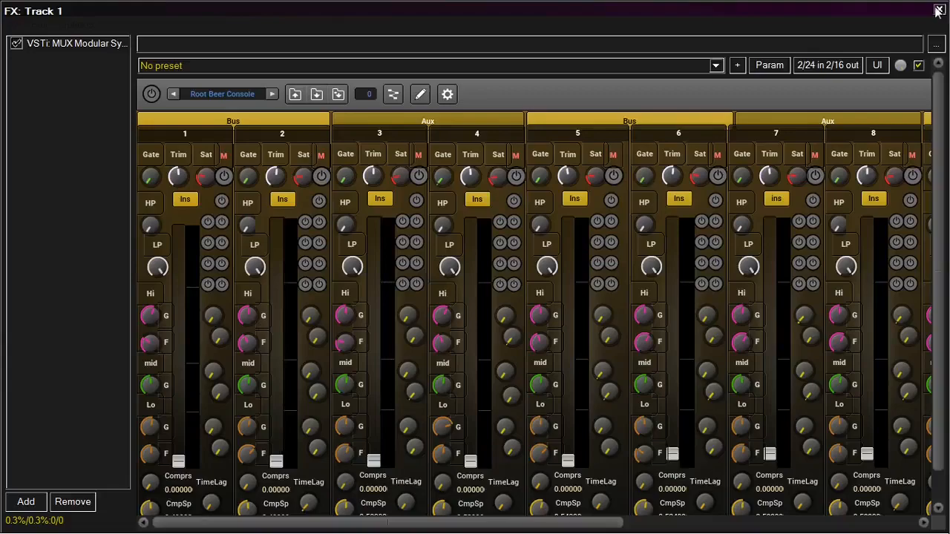
pyautogui.click(938, 10)
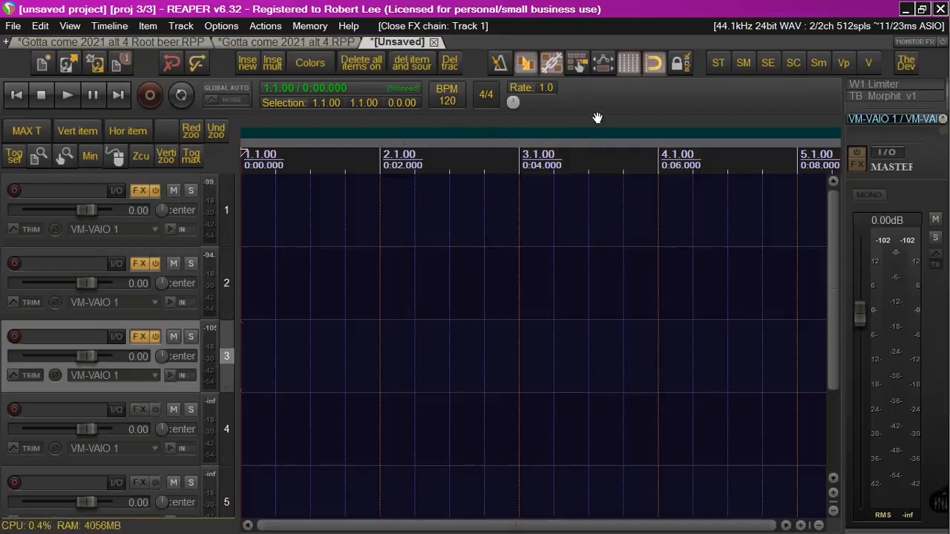
# Open track 2's Root Beer drum mixer in a floating window and narrow it to fit its eight channels
pyautogui.click(137, 263)
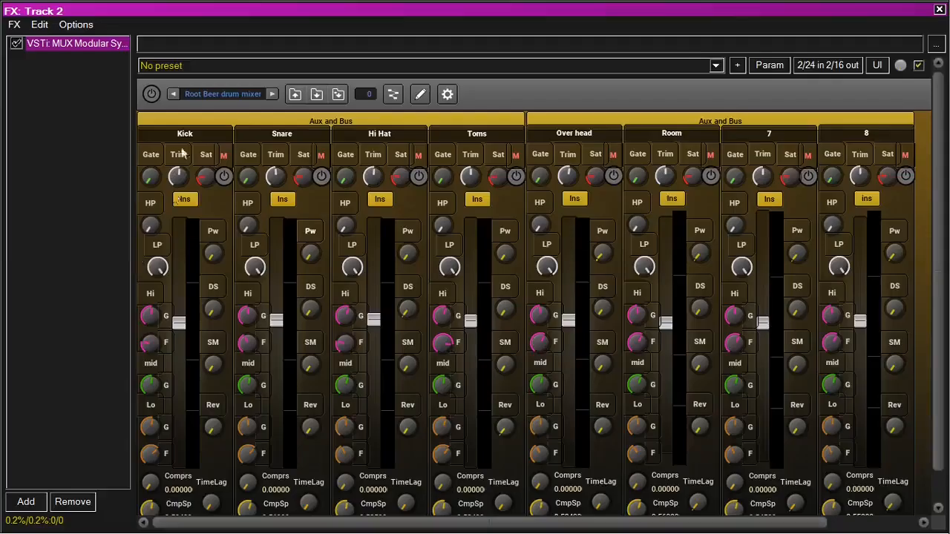
pyautogui.doubleClick(88, 46)
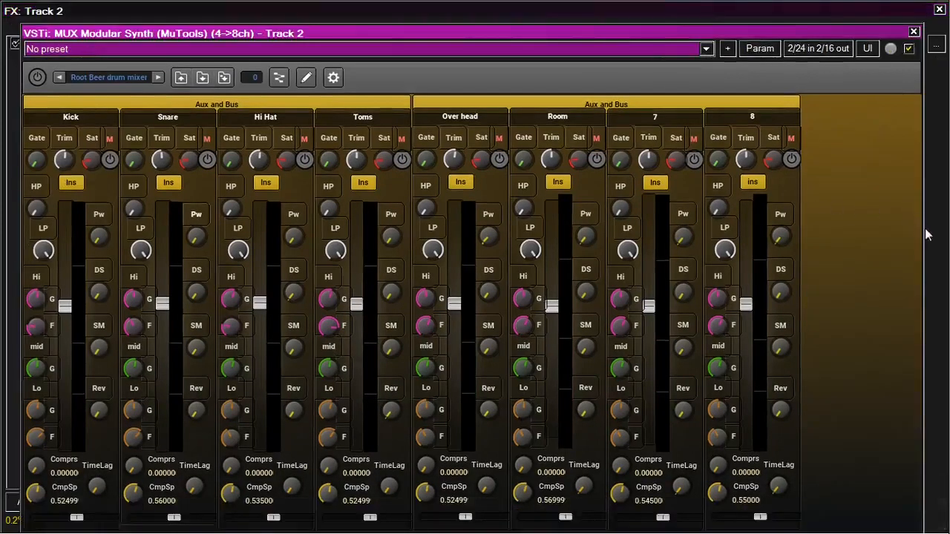
pyautogui.moveTo(920, 227); pyautogui.dragTo(802, 227)
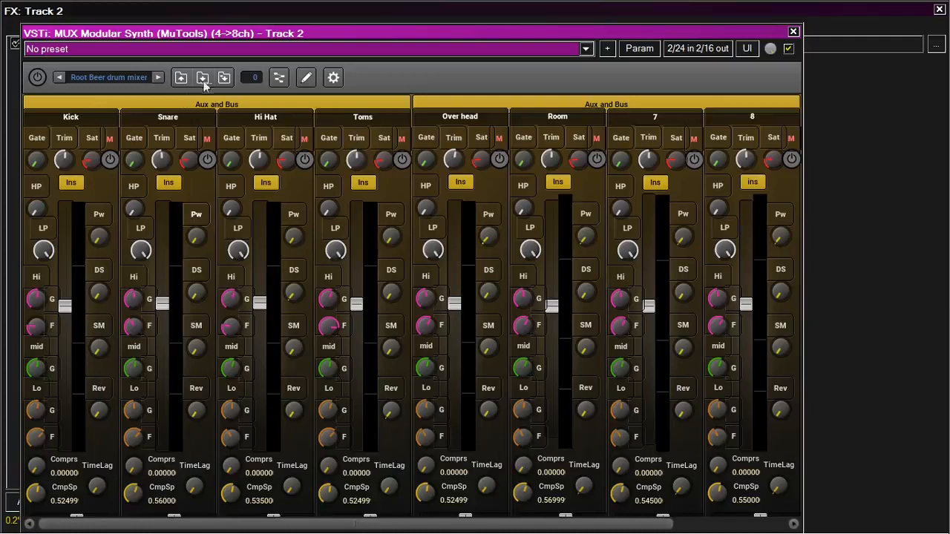
# View the drum mixer's Aux and Bus panel with its effects and mixer output, and close track 2's plugin windows
pyautogui.click(219, 108)
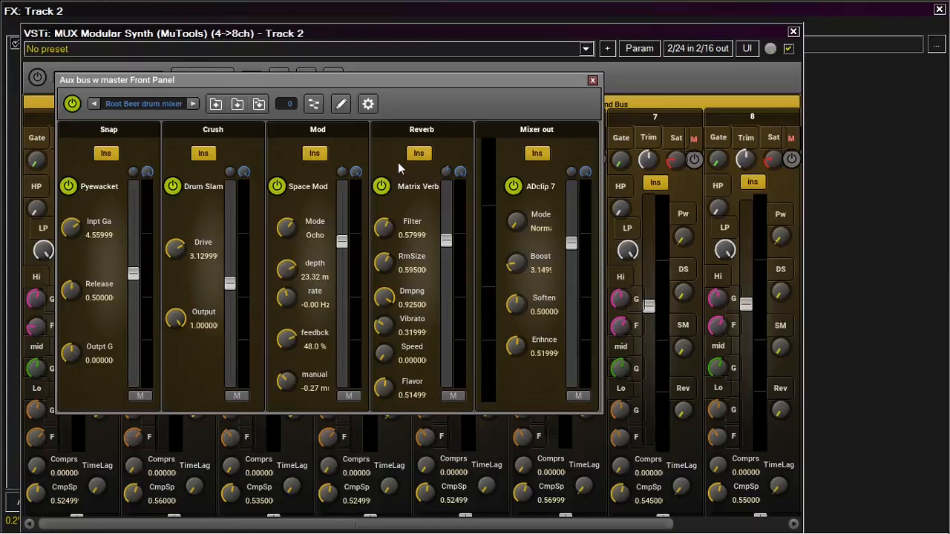
pyautogui.click(593, 79)
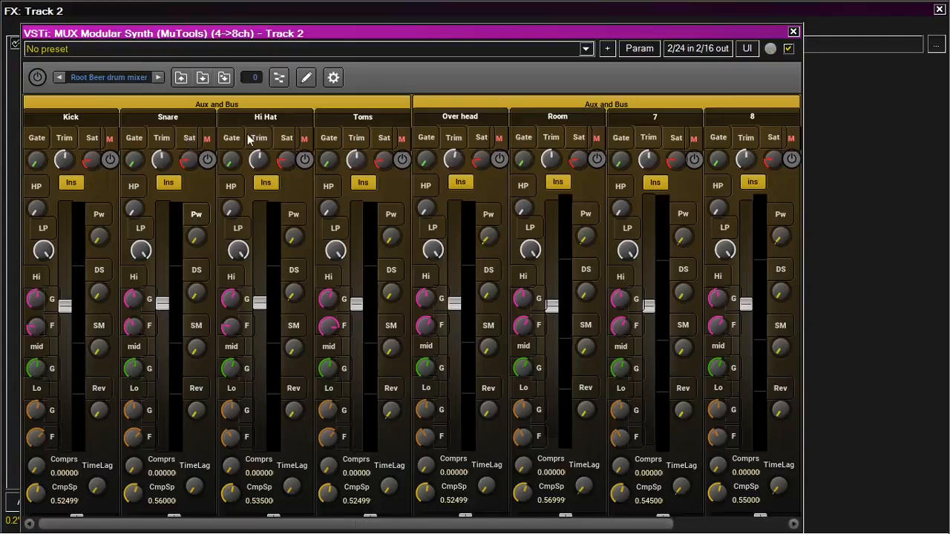
pyautogui.click(793, 33)
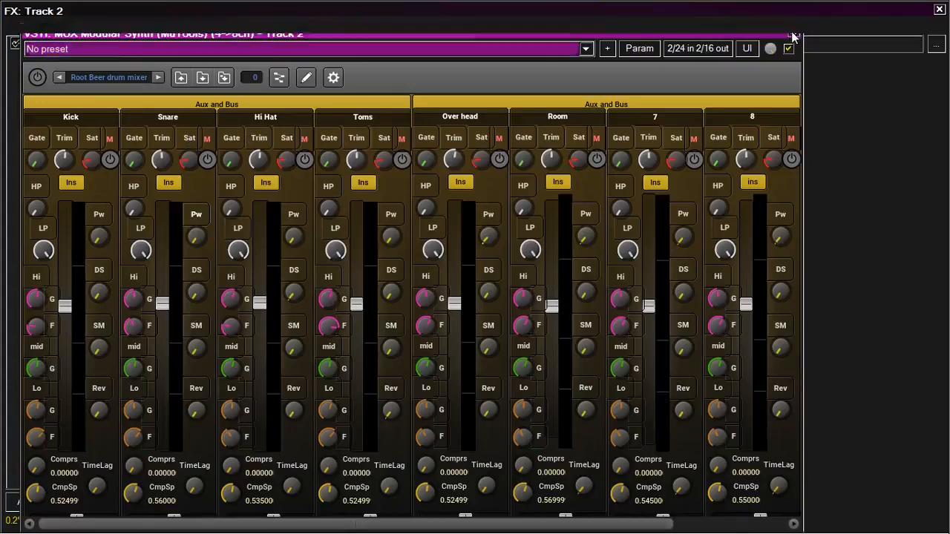
pyautogui.click(939, 9)
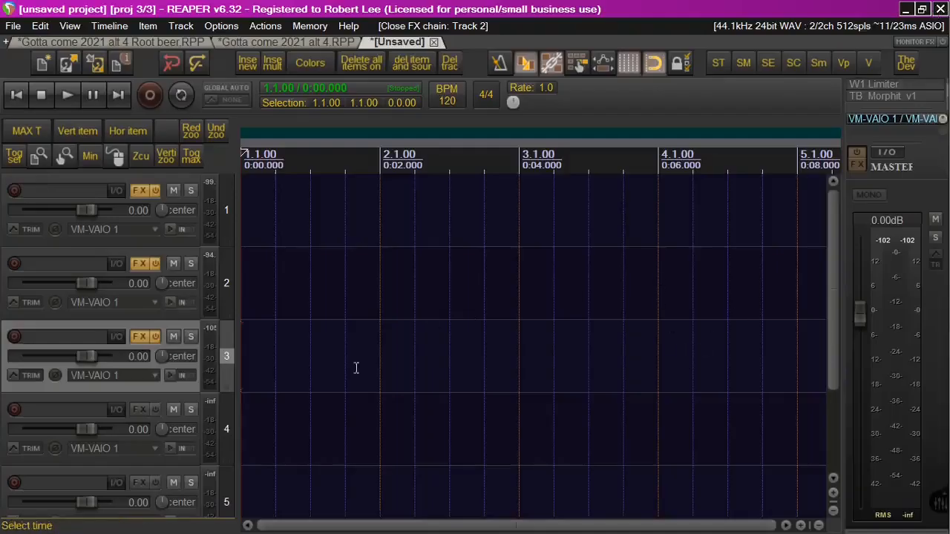
# Look over the Gotta come 2021 alt 4 Root beer and Gotta come 2021 alt 4 projects, and return to the unsaved project
pyautogui.click(179, 42)
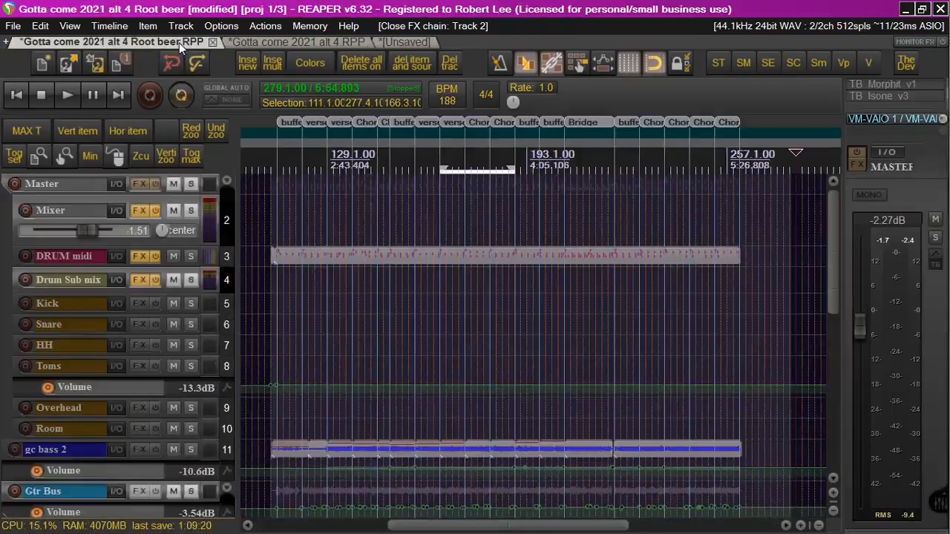
pyautogui.click(302, 43)
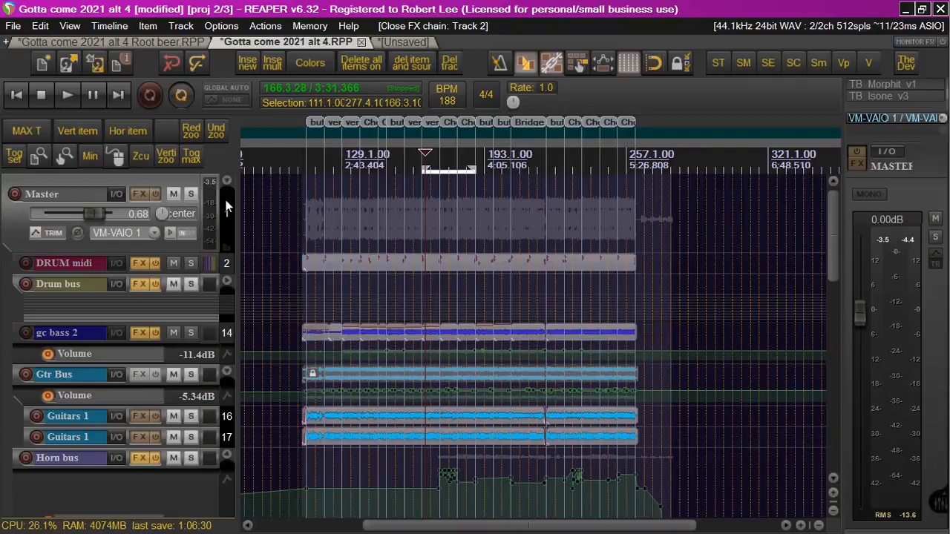
pyautogui.click(422, 42)
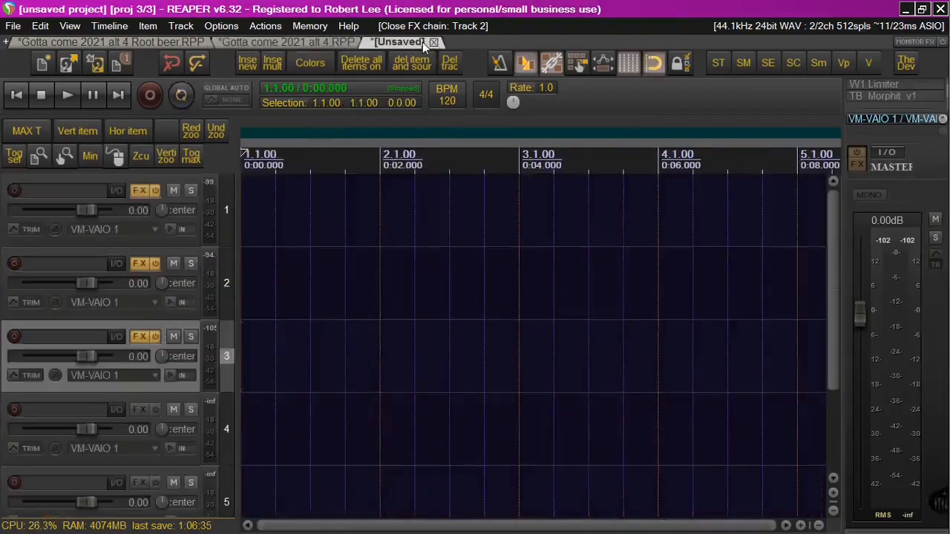
# Open track 3's API full mixer and its modular area, and inspect channel 1's DC1A3 compressor and Gem EQ550 equalizer
pyautogui.click(144, 335)
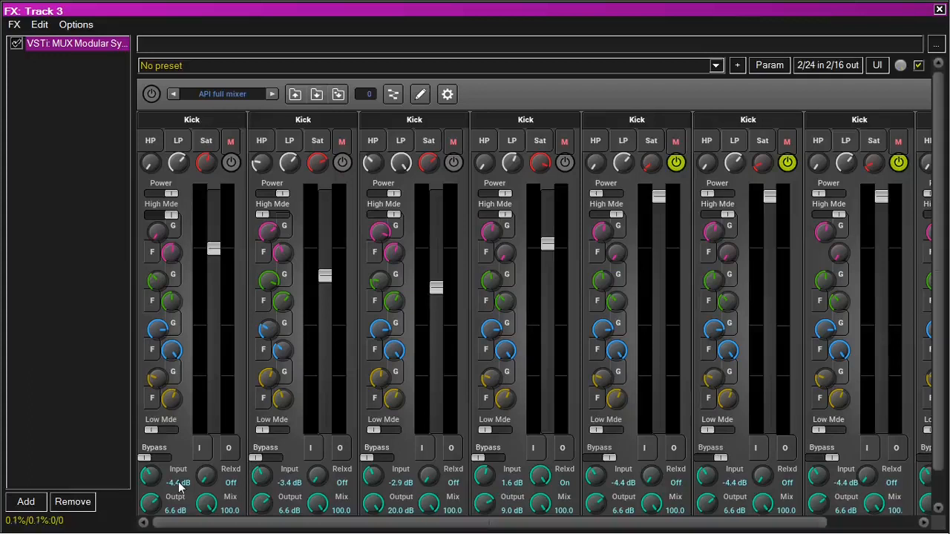
pyautogui.click(394, 95)
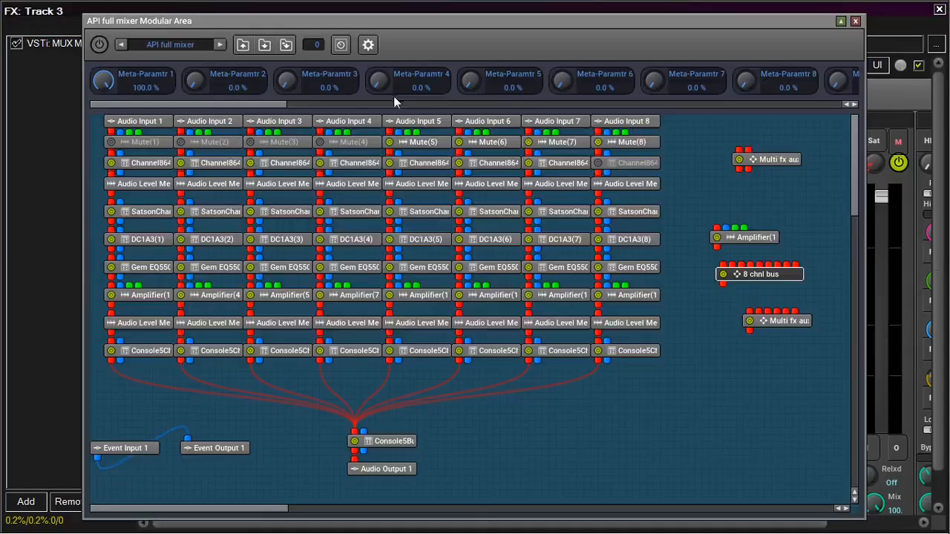
pyautogui.doubleClick(148, 239)
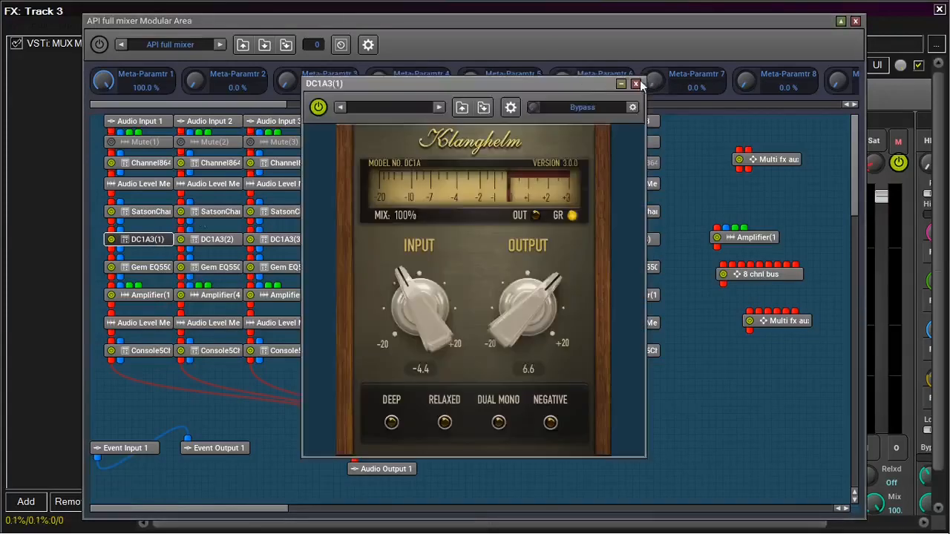
pyautogui.click(636, 84)
pyautogui.doubleClick(153, 270)
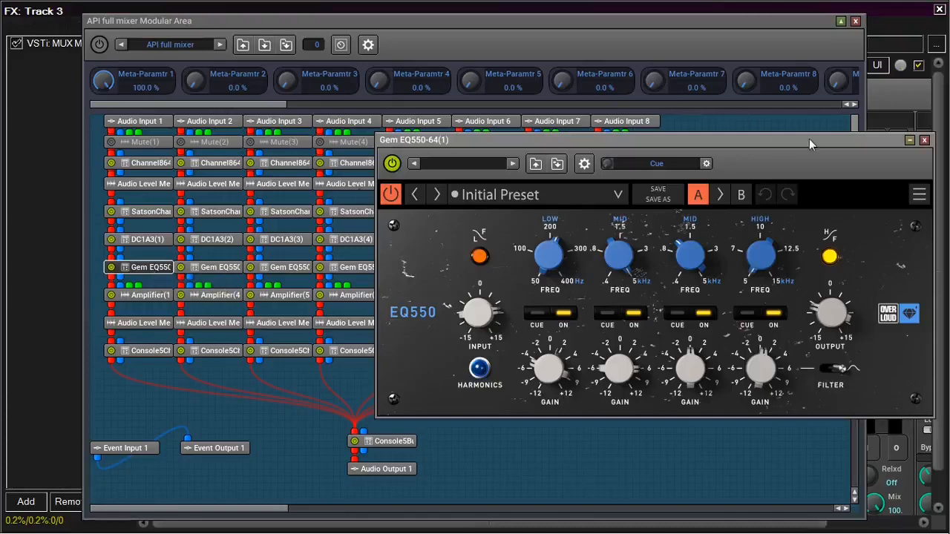
pyautogui.moveTo(807, 142); pyautogui.dragTo(770, 145)
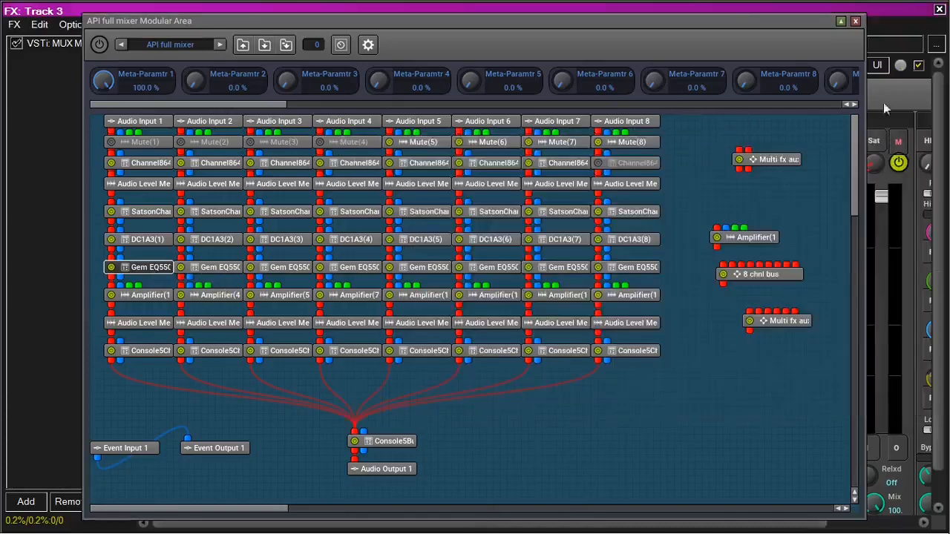
# Close the API full mixer's modular area, look over its channel strips, and close track 3's FX window
pyautogui.click(888, 141)
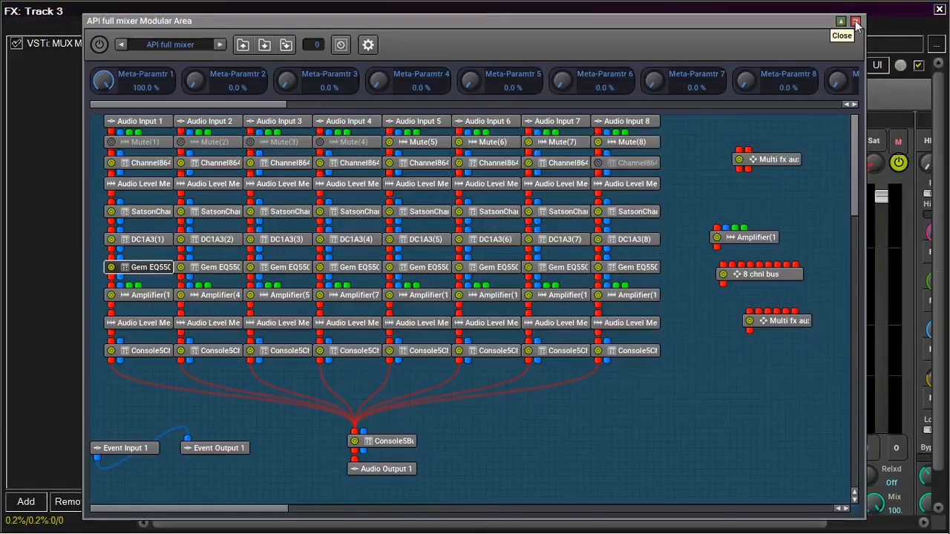
pyautogui.click(854, 21)
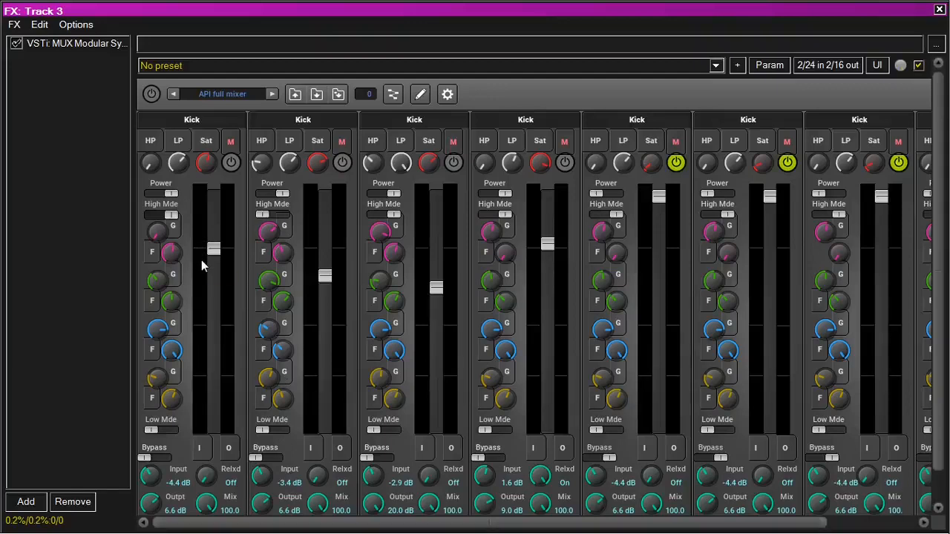
pyautogui.moveTo(201, 263)
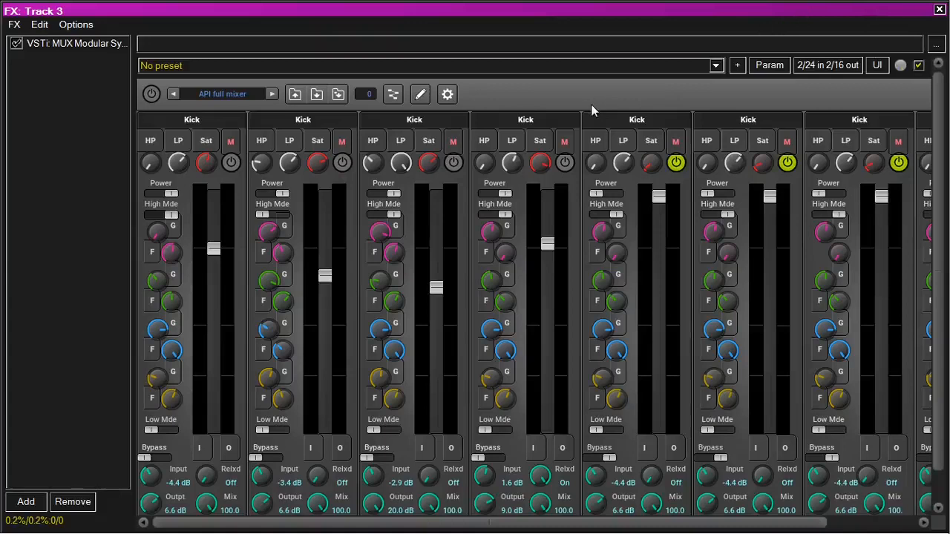
pyautogui.moveTo(327, 306)
pyautogui.click(940, 10)
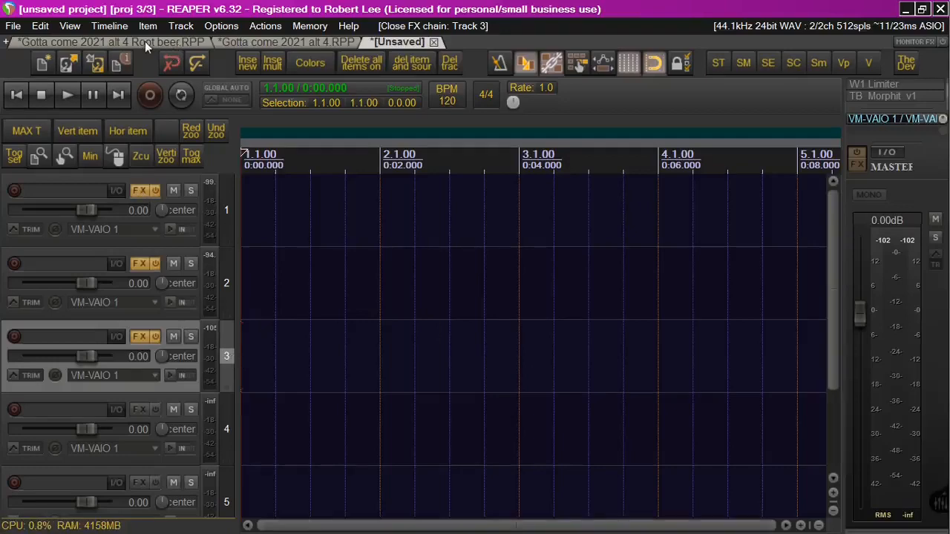
# Switch to the Gotta come 2021 alt 4 project and look across all its tracks in the mixer
pyautogui.click(217, 43)
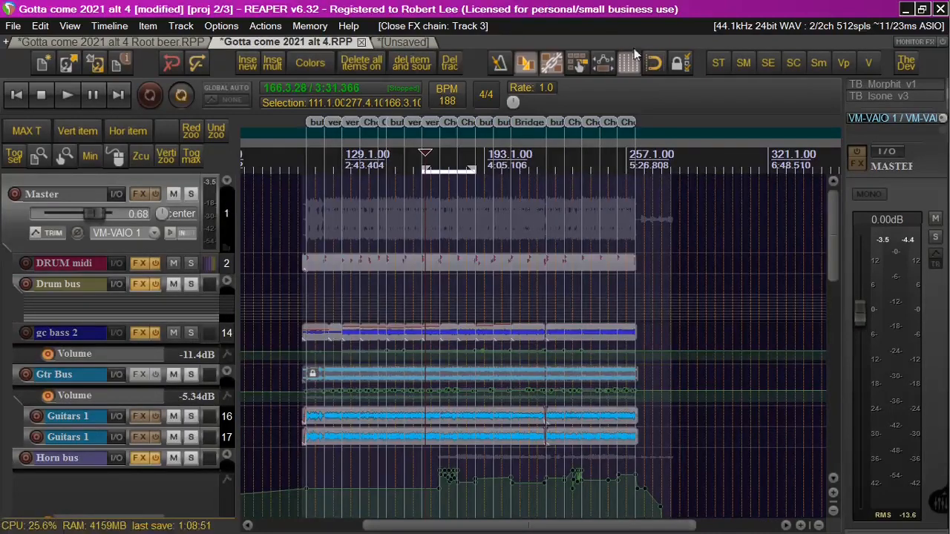
pyautogui.click(744, 61)
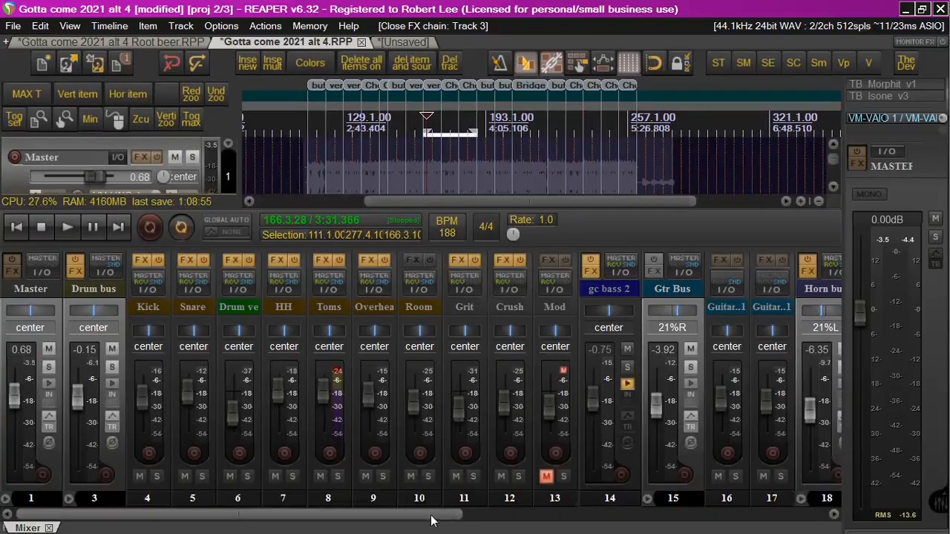
pyautogui.moveTo(429, 519); pyautogui.dragTo(796, 519)
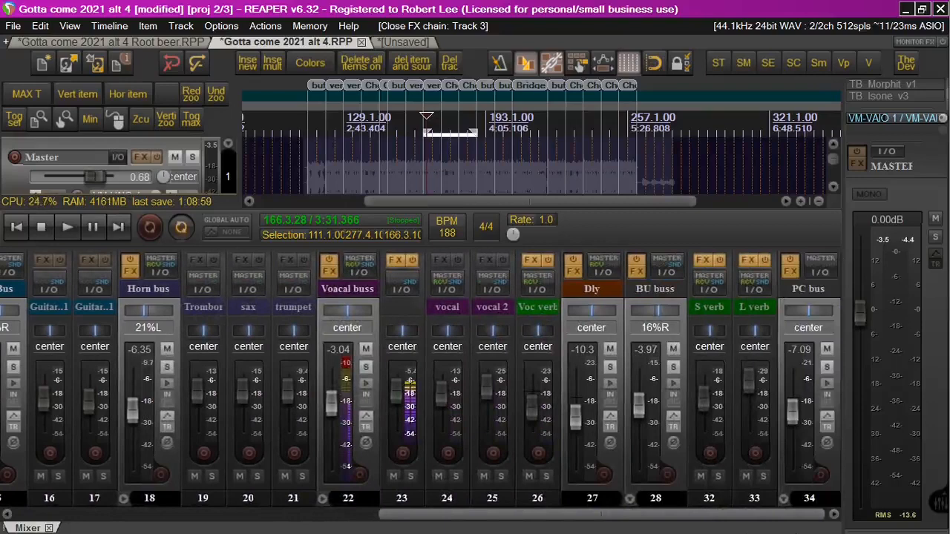
pyautogui.moveTo(602, 514); pyautogui.dragTo(236, 514)
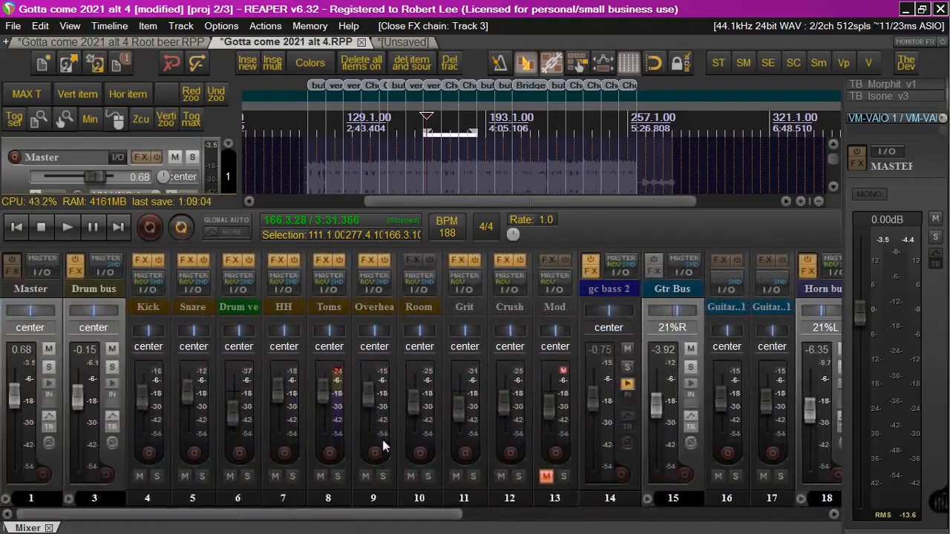
# Collapse the Drum bus, Gtr Bus and Horn bus folders in the mixer to hide their child tracks
pyautogui.click(66, 499)
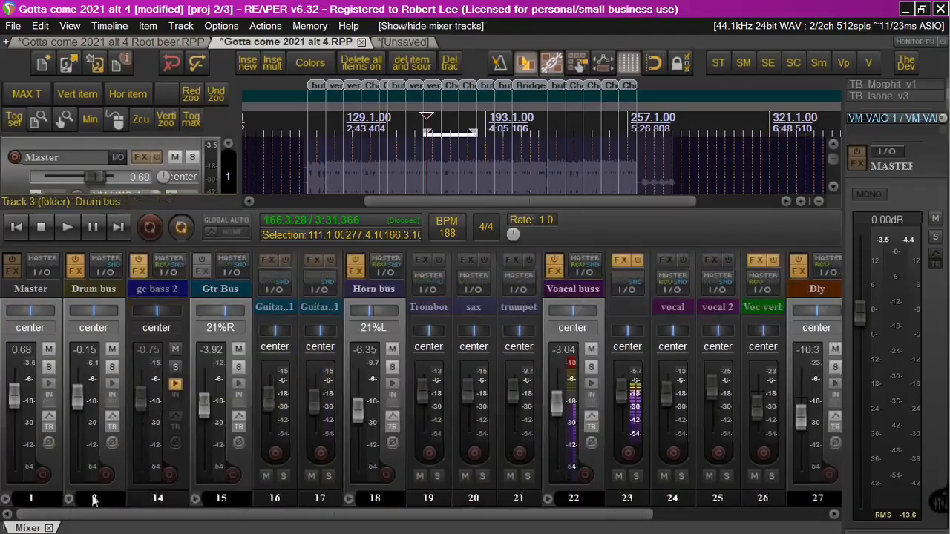
pyautogui.click(68, 499)
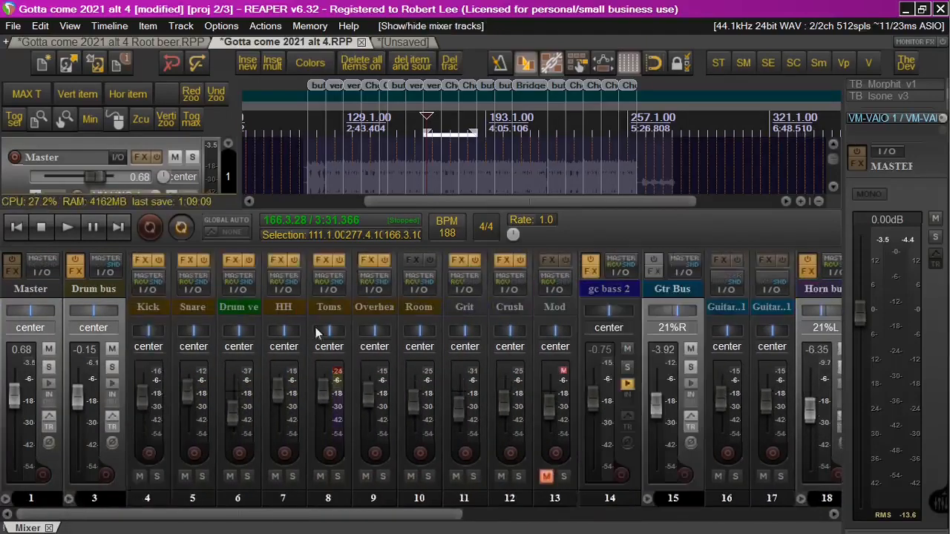
pyautogui.click(68, 499)
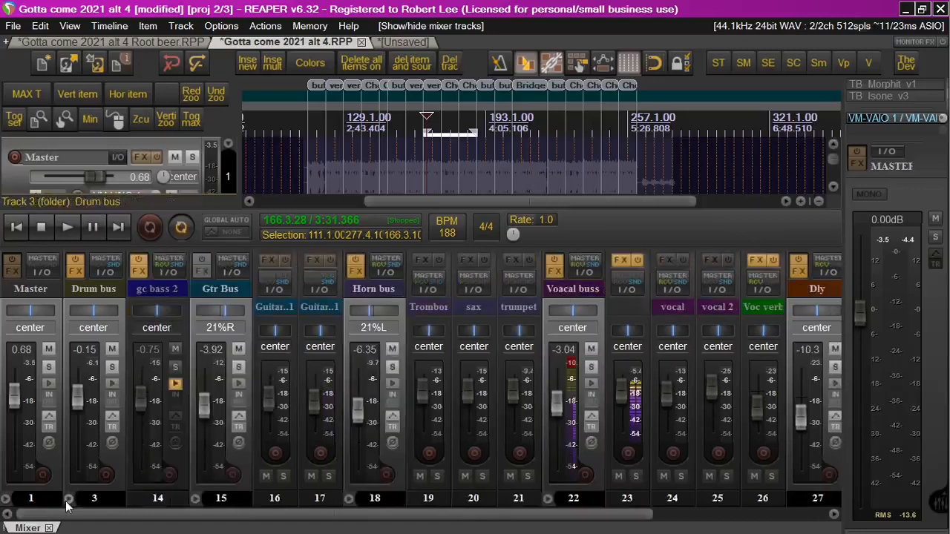
pyautogui.click(195, 499)
pyautogui.click(258, 499)
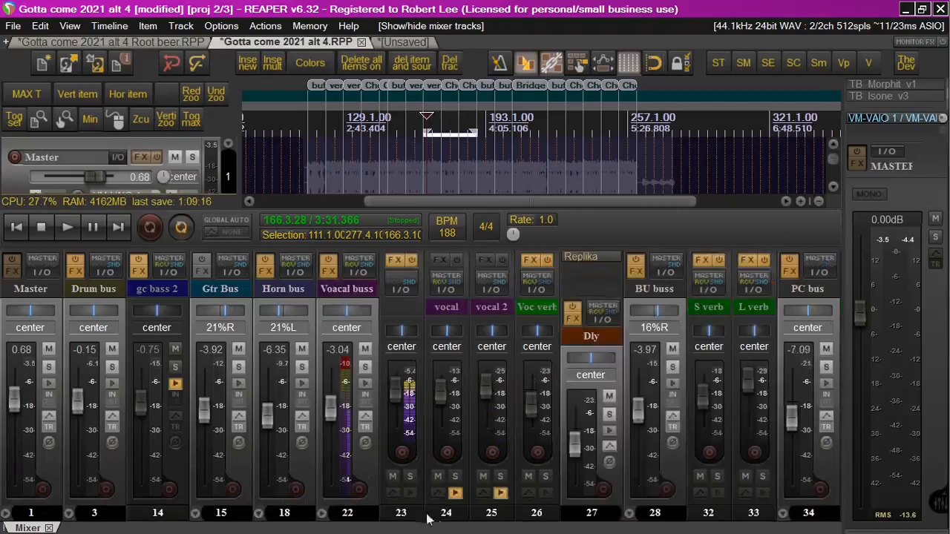
# Expand the BU buss folder in the mixer and collapse the Voacal buss folder
pyautogui.click(628, 513)
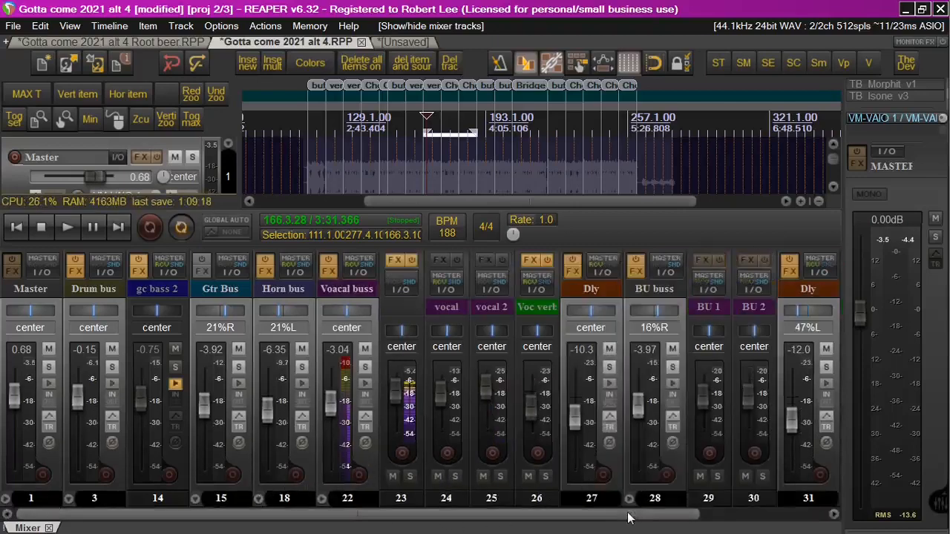
pyautogui.click(320, 499)
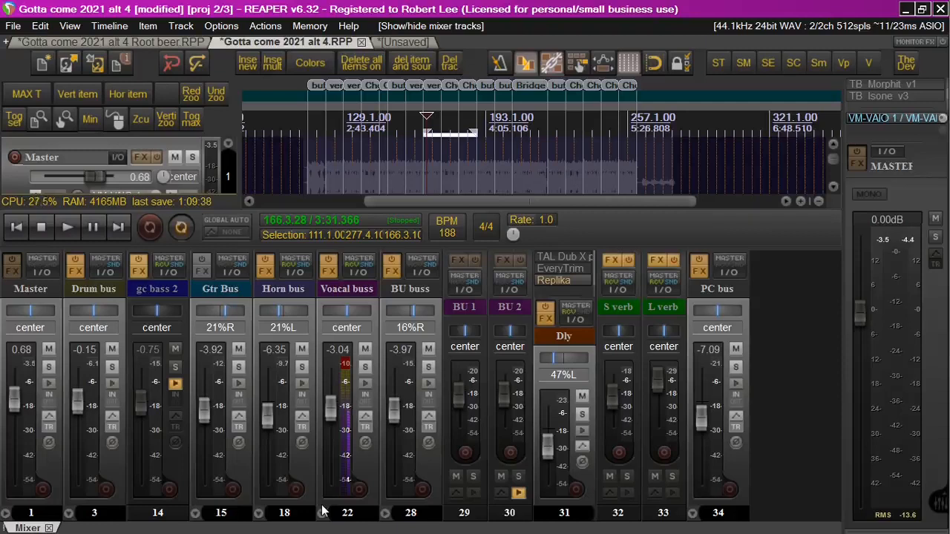
pyautogui.click(385, 514)
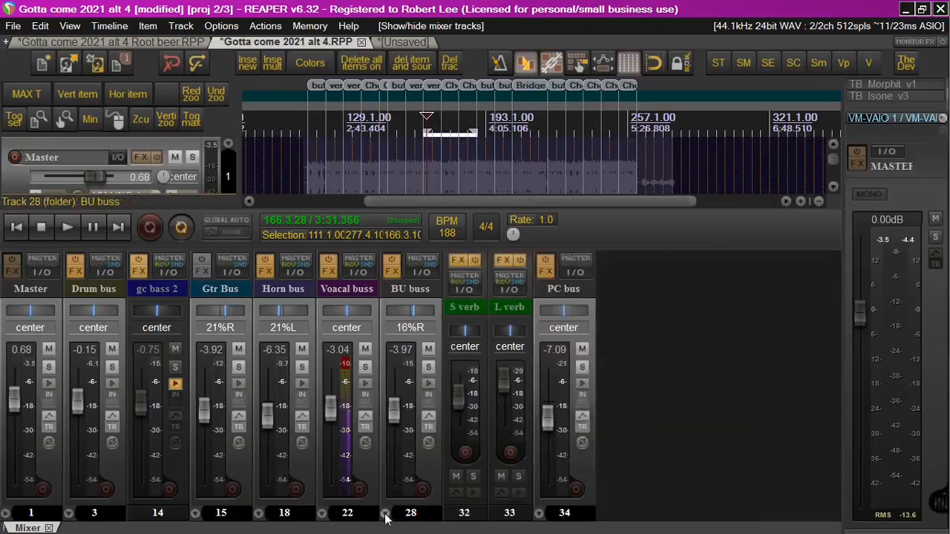
pyautogui.click(385, 515)
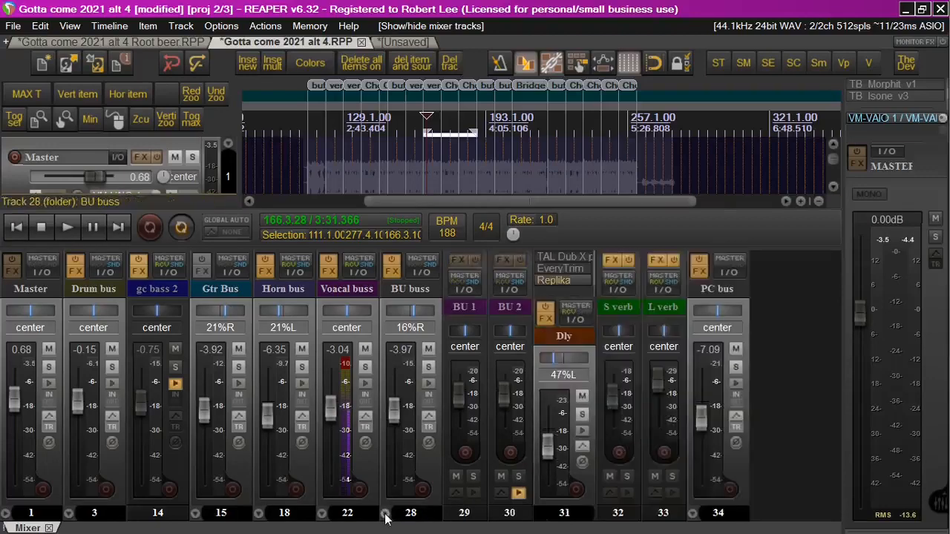
# Inspect the VLA-3A and Sweetone plugins in the BU buss FX chain and close it
pyautogui.click(391, 270)
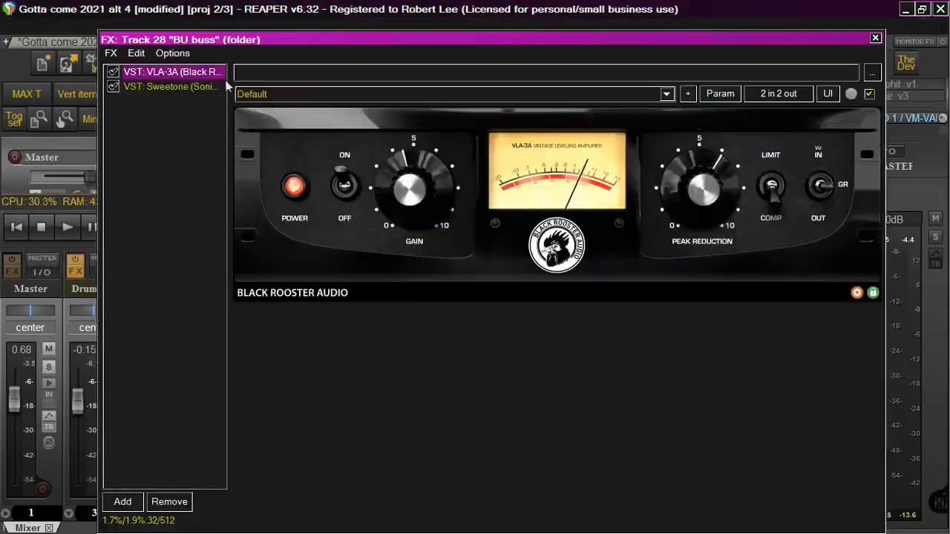
pyautogui.click(182, 88)
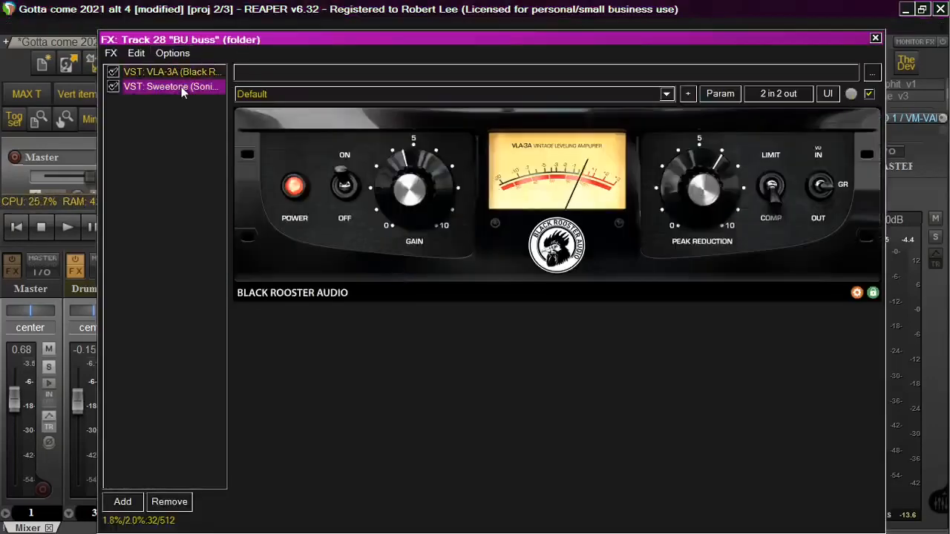
pyautogui.click(875, 38)
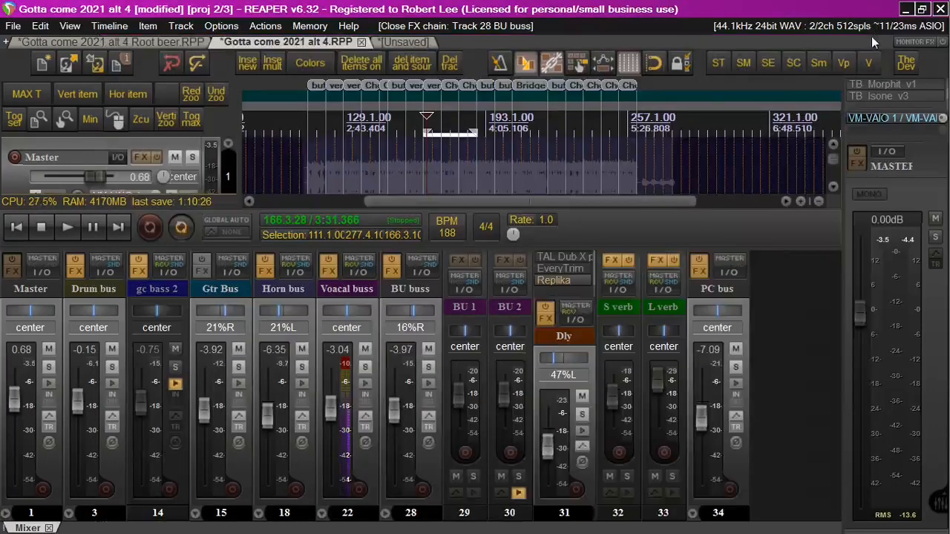
# Inspect Marvel GEQ, BlueAsh SC-5 and ReaComp in the gc bass 2 FX chain, and close it
pyautogui.click(139, 270)
pyautogui.moveTo(162, 52); pyautogui.dragTo(363, 46)
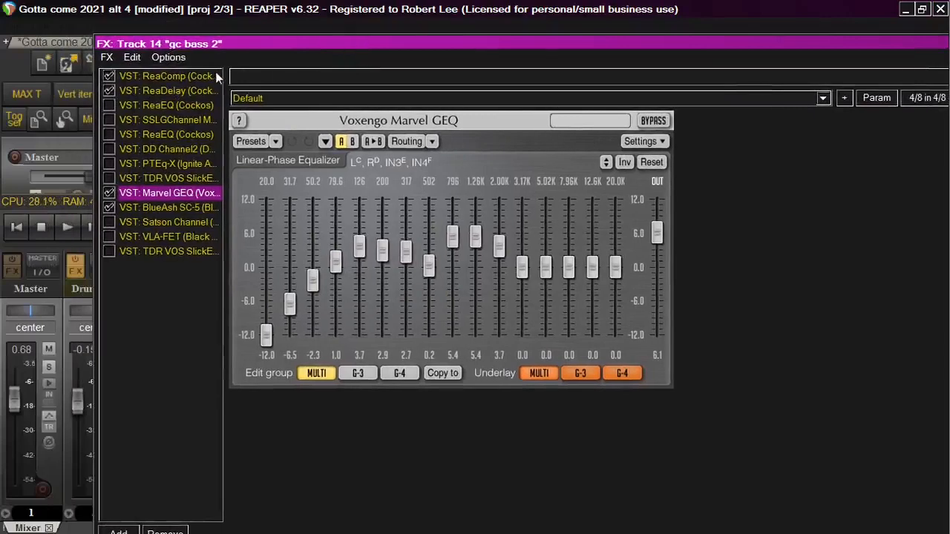
pyautogui.click(196, 209)
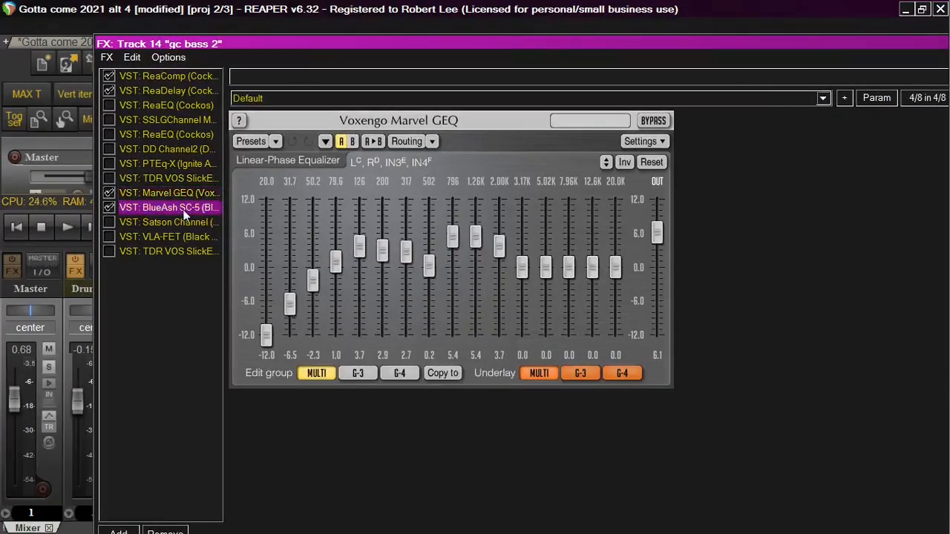
pyautogui.click(169, 88)
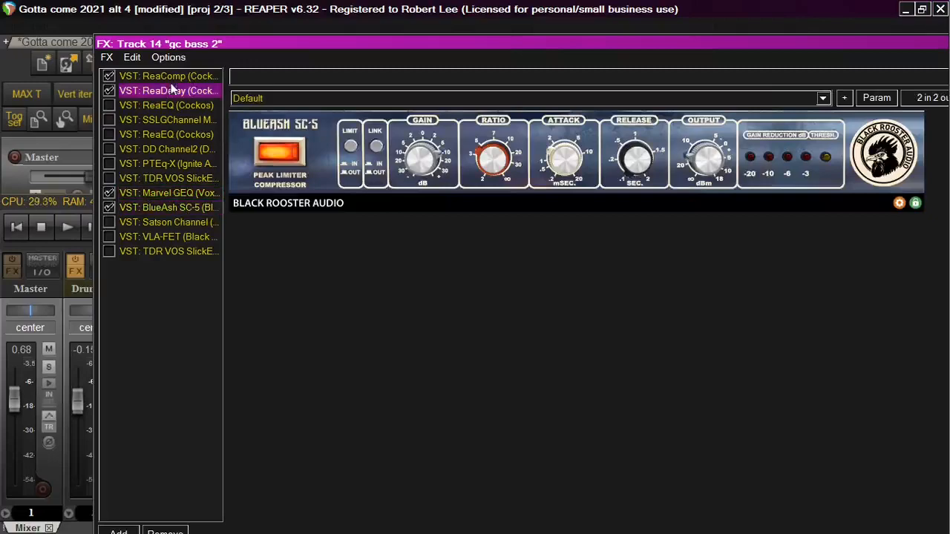
pyautogui.click(172, 77)
pyautogui.moveTo(426, 44); pyautogui.dragTo(249, 61)
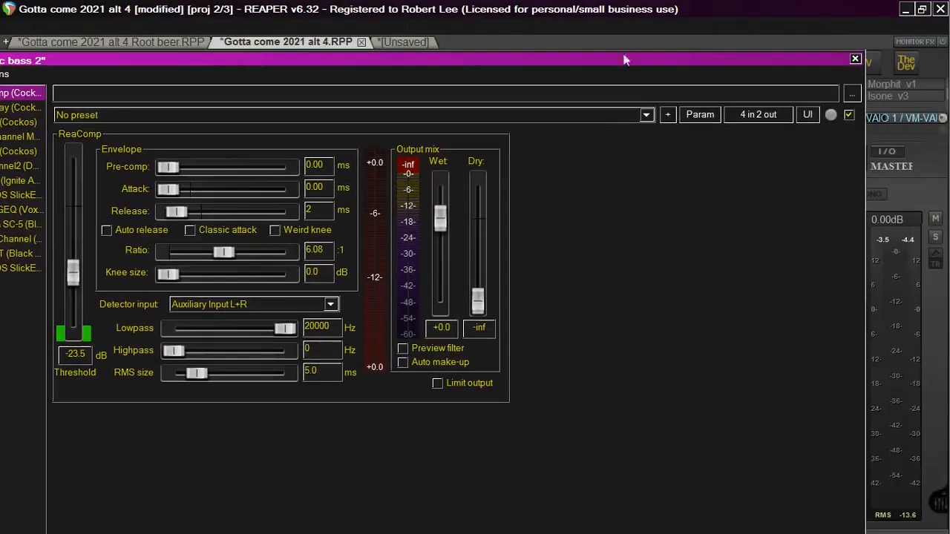
pyautogui.click(855, 59)
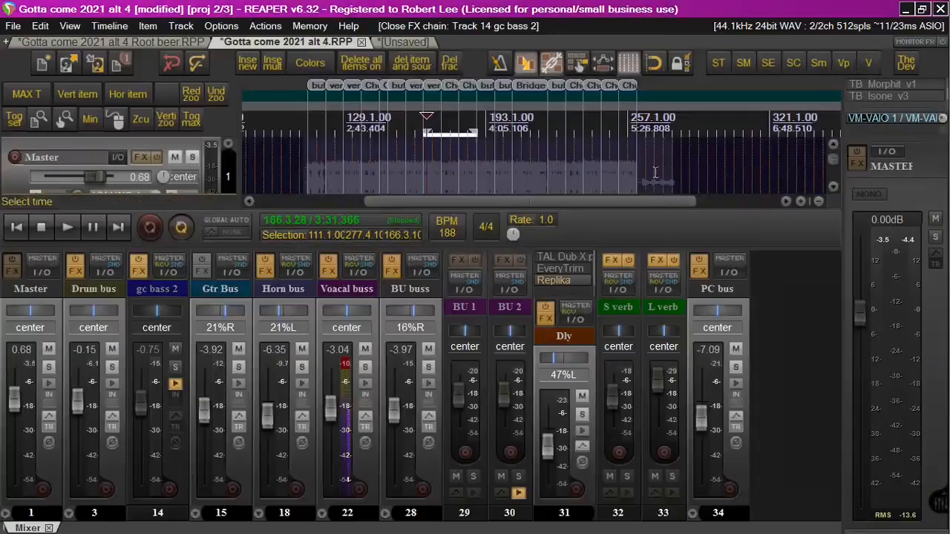
# Inspect the SSLComp and CHOWTapeModel plugins in the Drum bus FX chain and close it
pyautogui.click(75, 275)
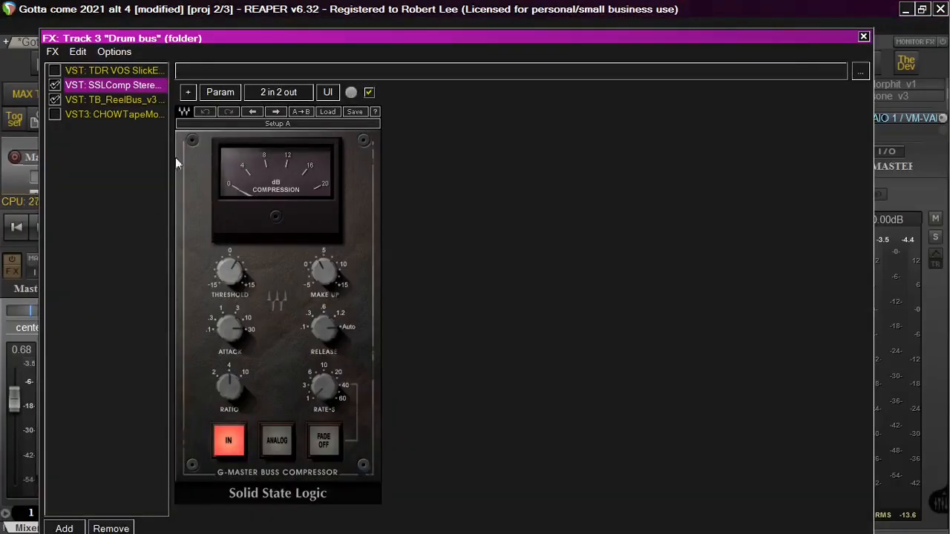
pyautogui.click(134, 114)
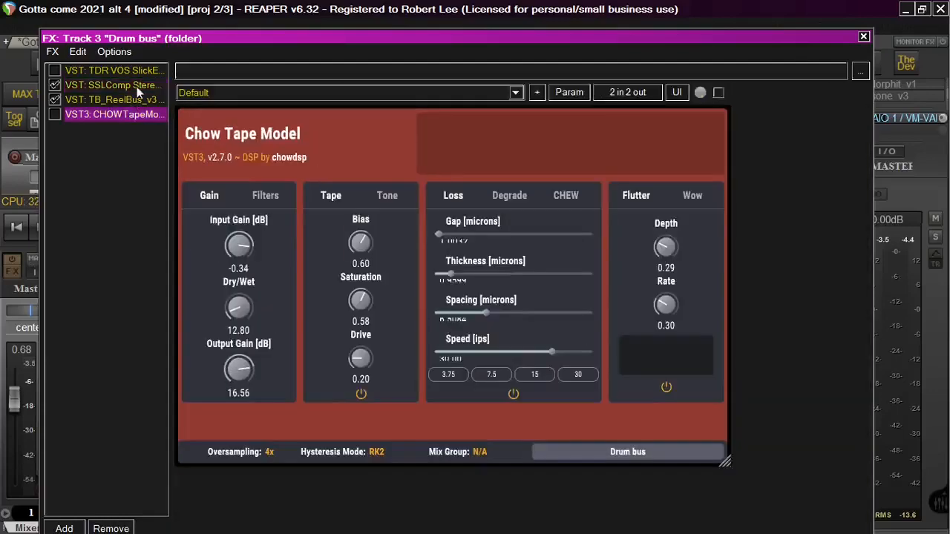
pyautogui.click(137, 86)
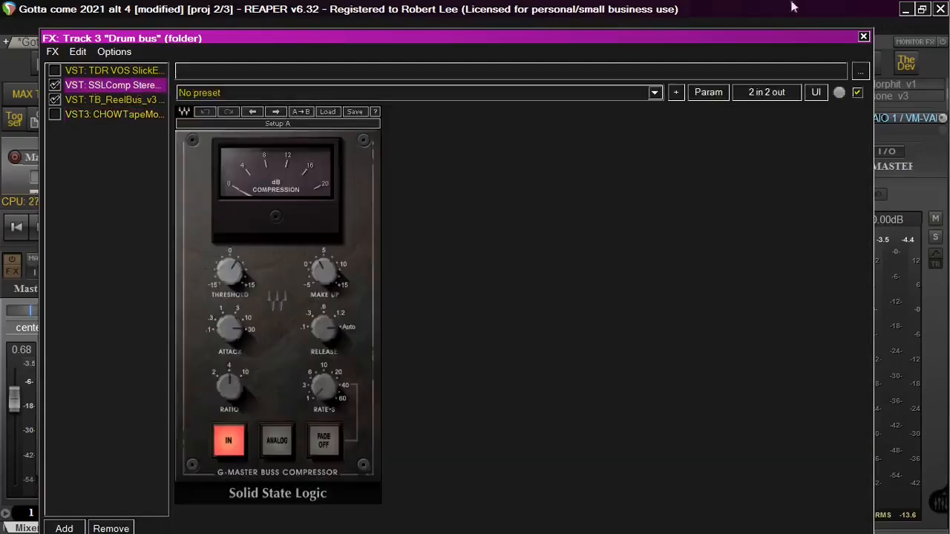
pyautogui.click(863, 37)
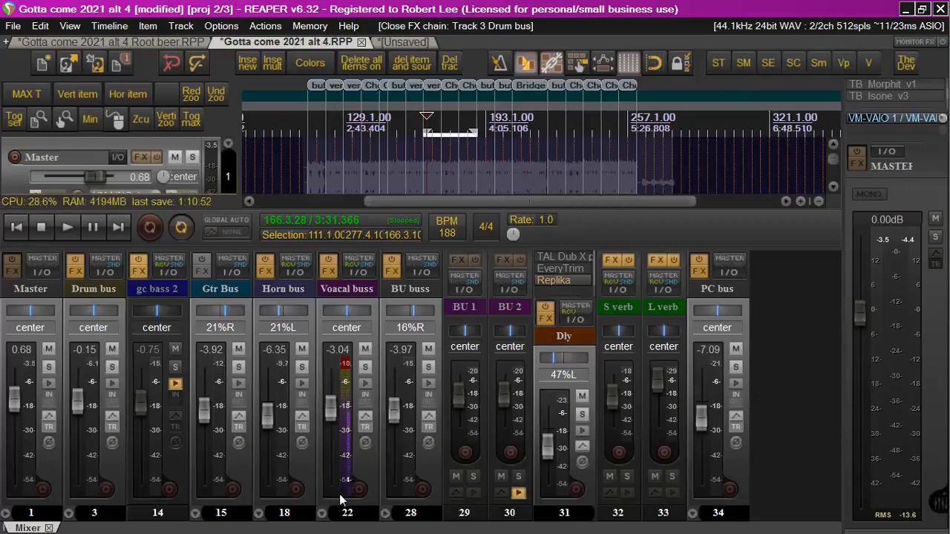
# Inspect the Satson Channel and ValhallaRoom plugins in the S verb FX chain and close it
pyautogui.click(612, 261)
pyautogui.click(113, 95)
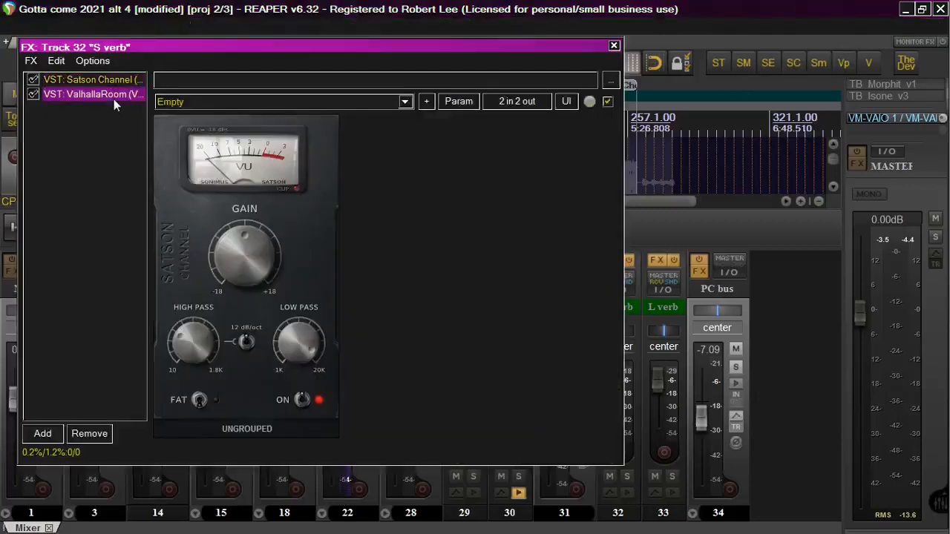
pyautogui.click(118, 81)
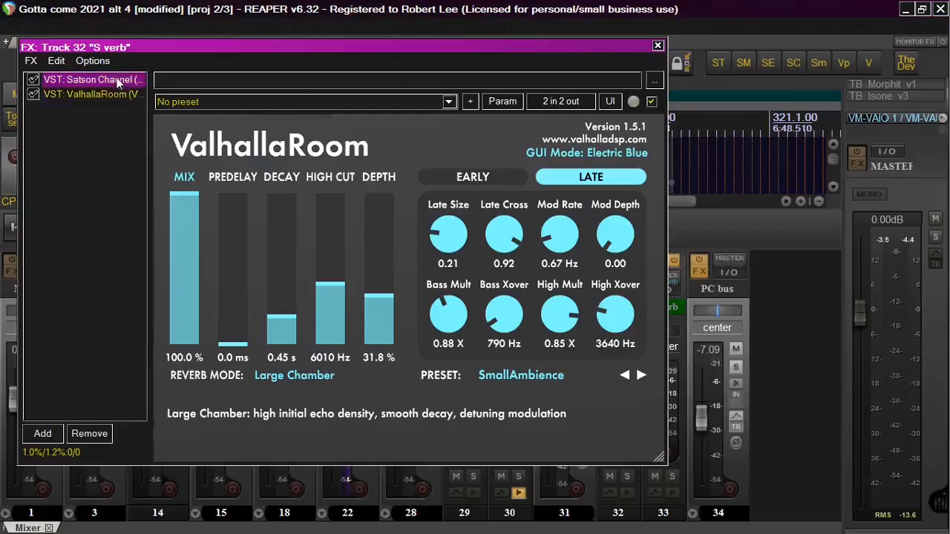
pyautogui.click(659, 45)
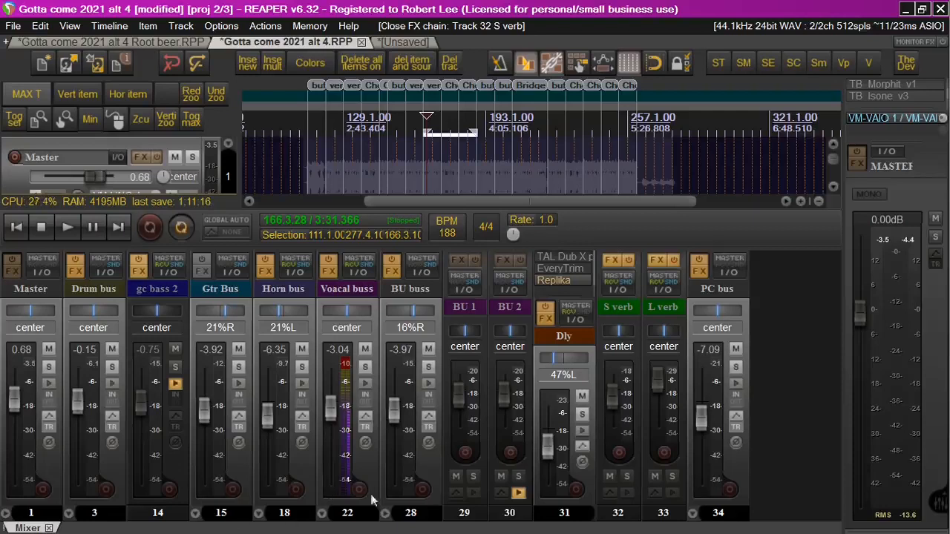
# Expand the PC bus folder to review its child tracks in the mixer, and return to the arrange view
pyautogui.click(690, 513)
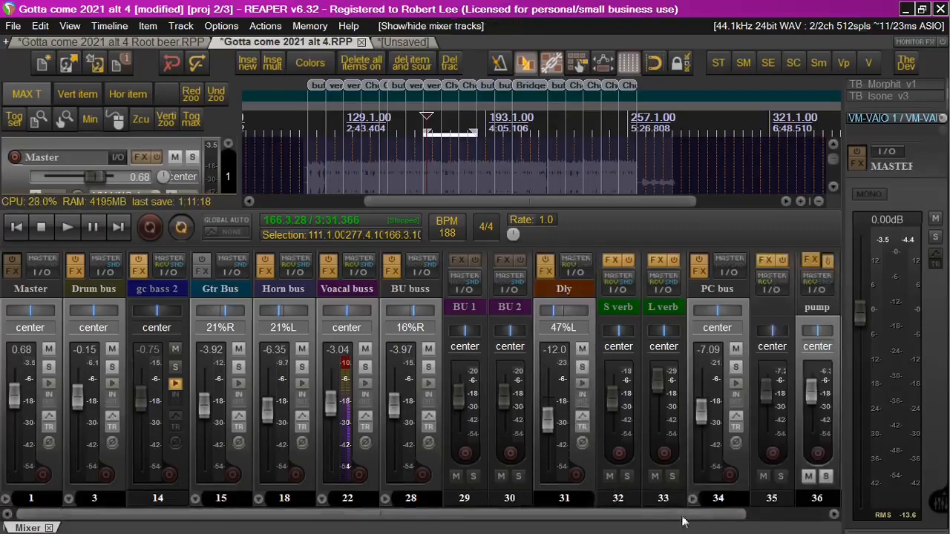
pyautogui.moveTo(456, 519); pyautogui.dragTo(572, 512)
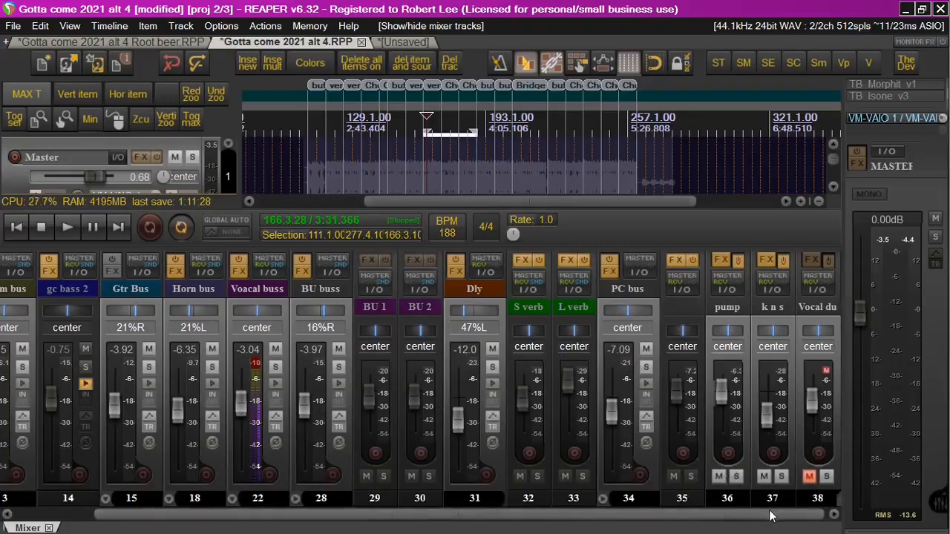
pyautogui.moveTo(769, 516); pyautogui.dragTo(675, 521)
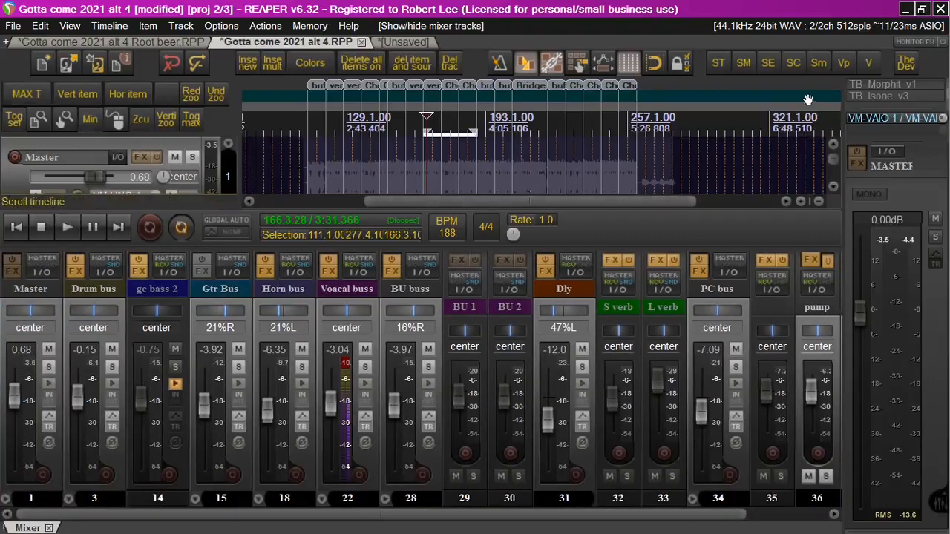
pyautogui.click(769, 63)
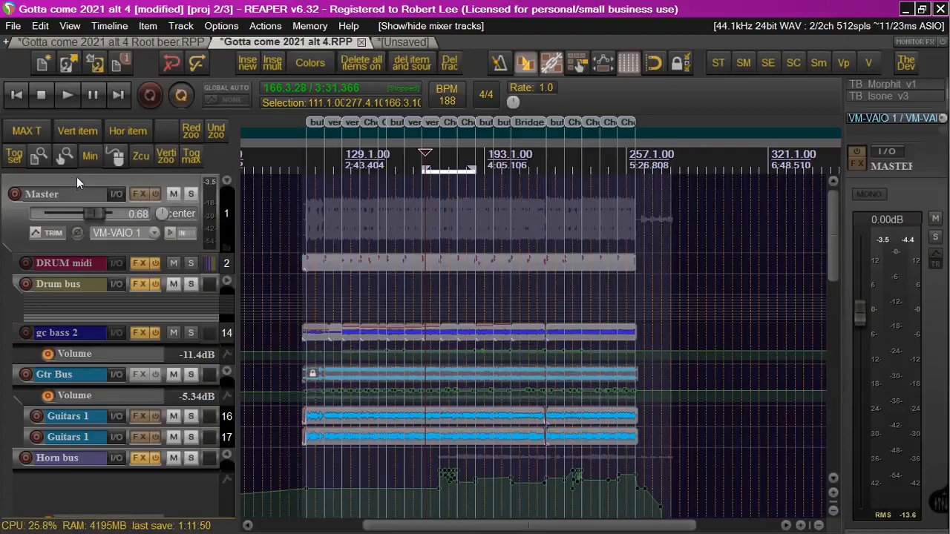
# Play the marked section in the alt 4 project, and in the Root beer project from bar 167, stopping each playback
pyautogui.click(69, 91)
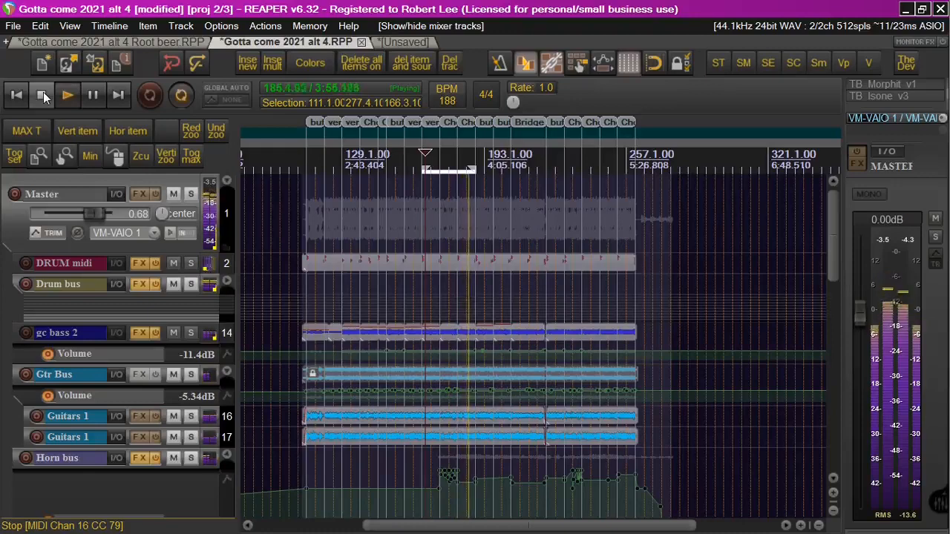
pyautogui.click(42, 97)
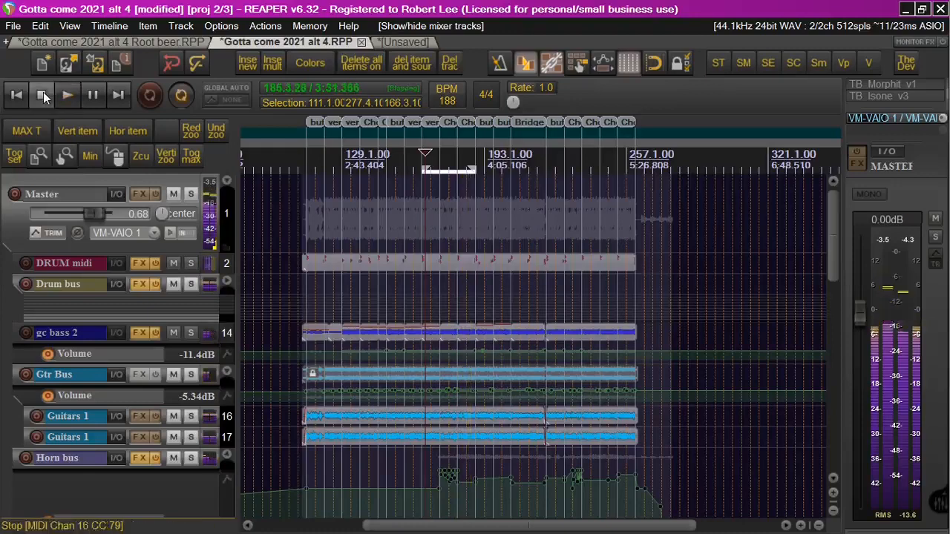
pyautogui.click(101, 42)
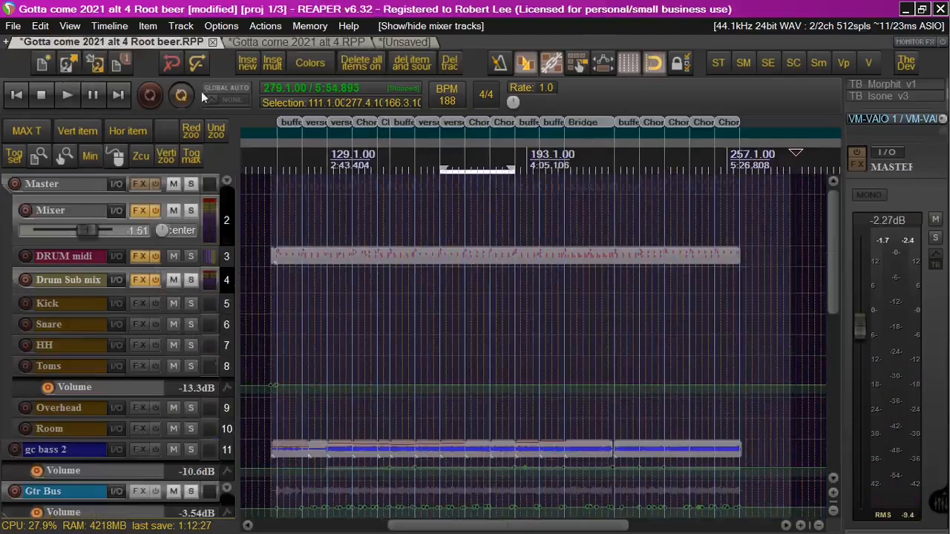
pyautogui.click(446, 158)
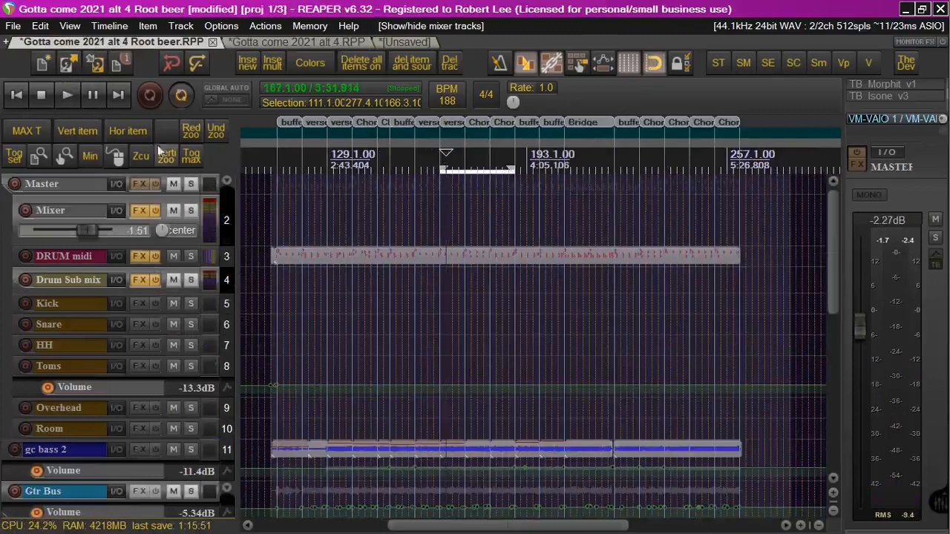
pyautogui.click(66, 95)
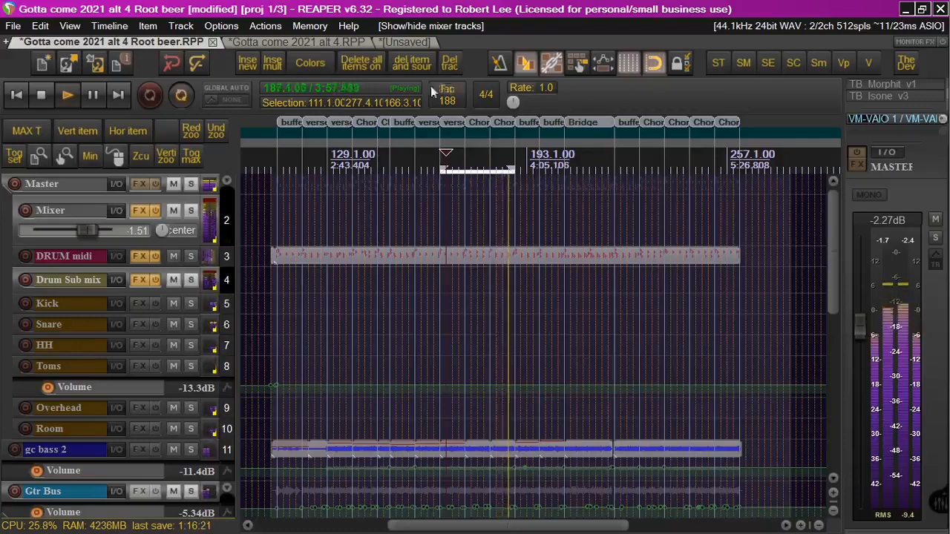
pyautogui.click(40, 97)
# Compare the two mixes again by replaying the same section in alt 4 and in Root beer, stopping each
pyautogui.click(267, 43)
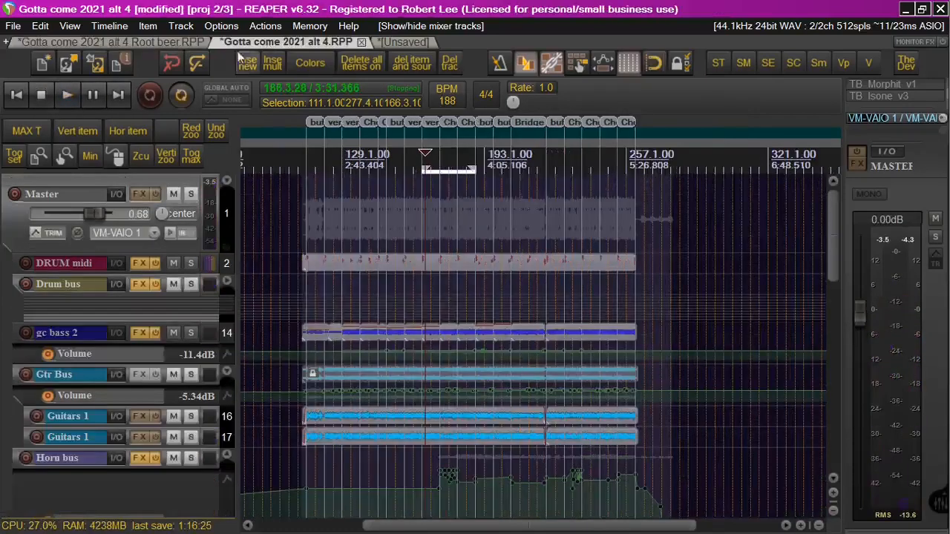
pyautogui.click(64, 97)
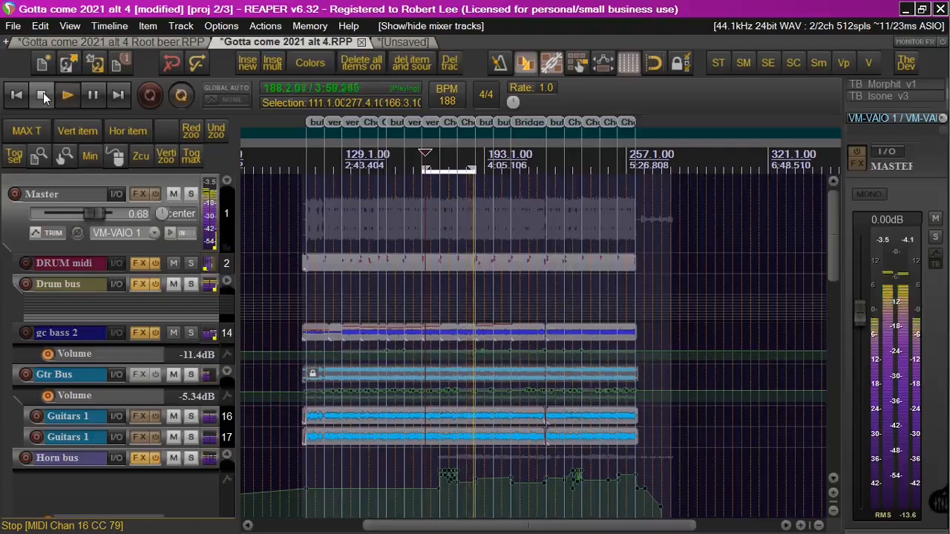
pyautogui.click(43, 97)
pyautogui.hotkey('ctrl', 'shift', 'Tab')
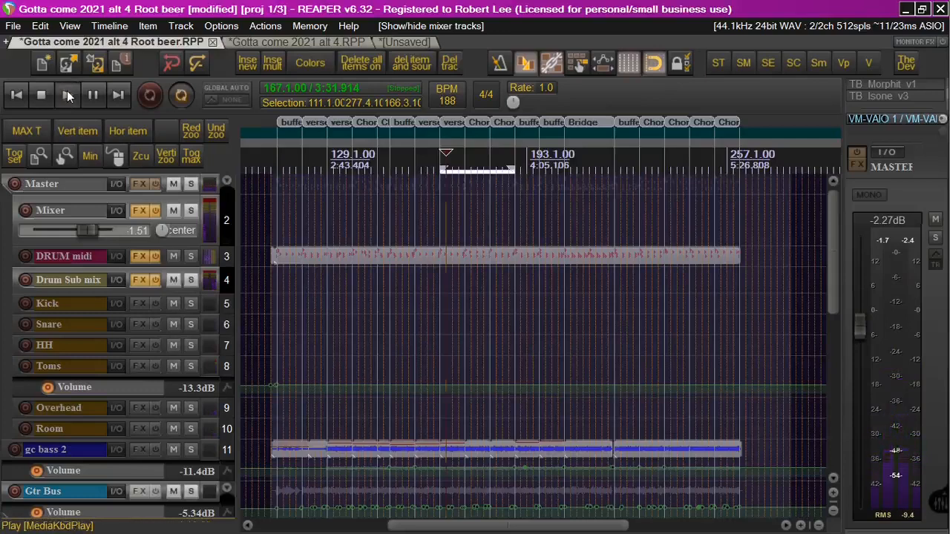
pyautogui.click(67, 94)
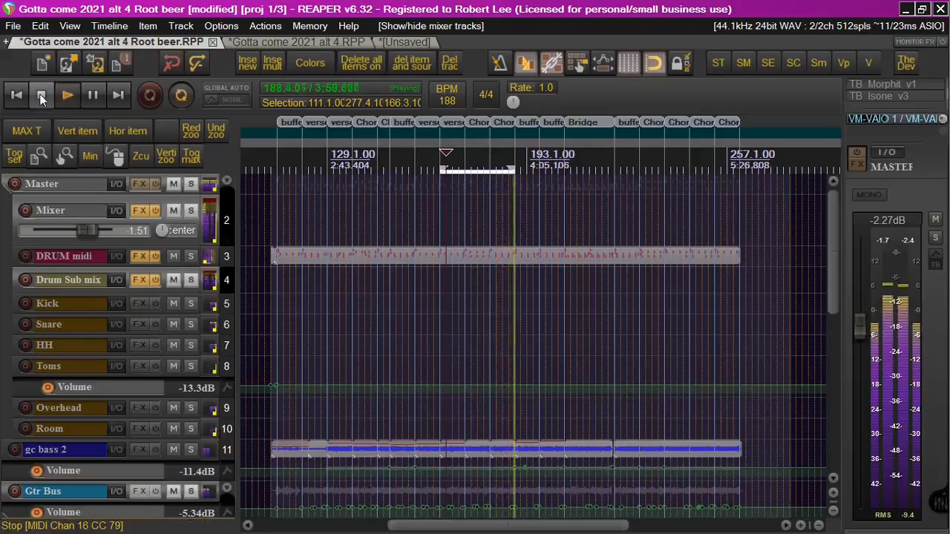
pyautogui.click(40, 95)
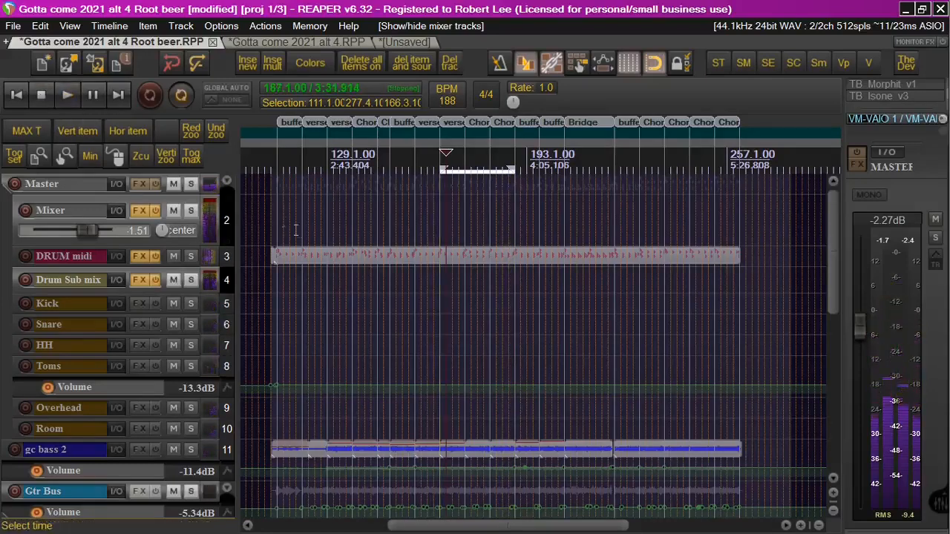
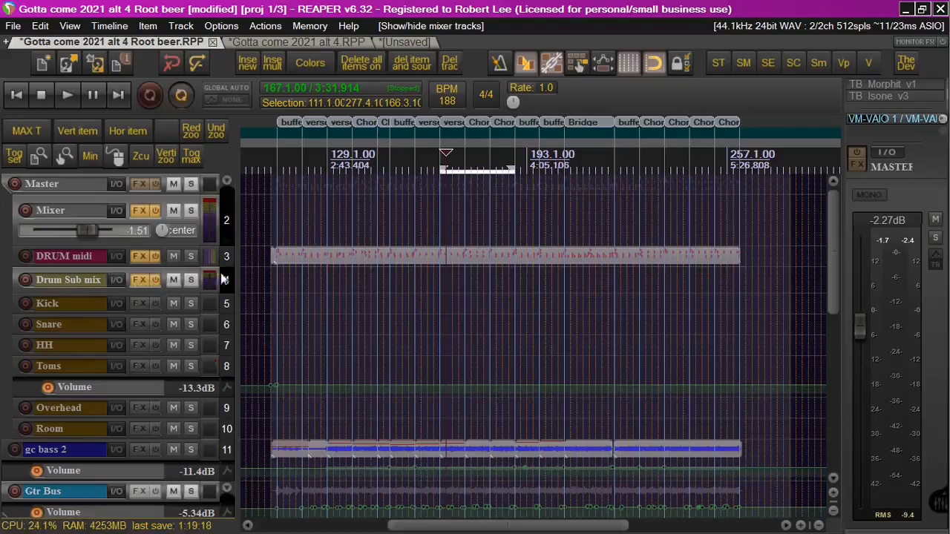
# Review the Root beer project's track list and the MUX drum mixer on the Drum Sub mix track, and close its FX chain
pyautogui.scroll(-10, 232, 256)
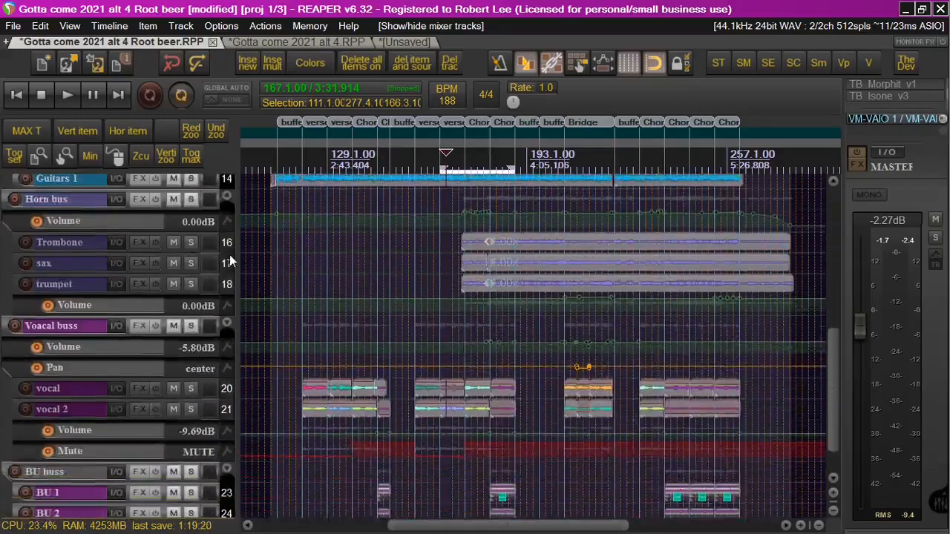
pyautogui.scroll(12, 230, 260)
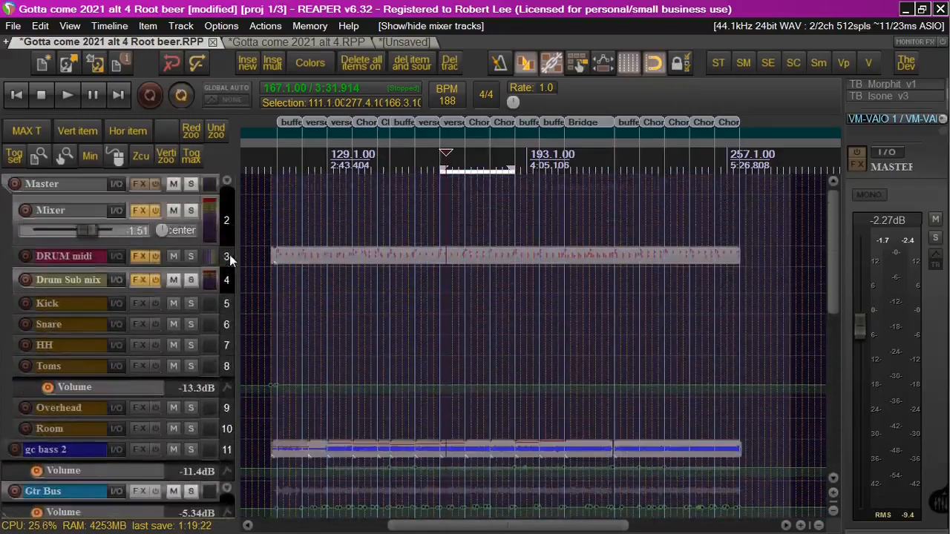
pyautogui.click(139, 279)
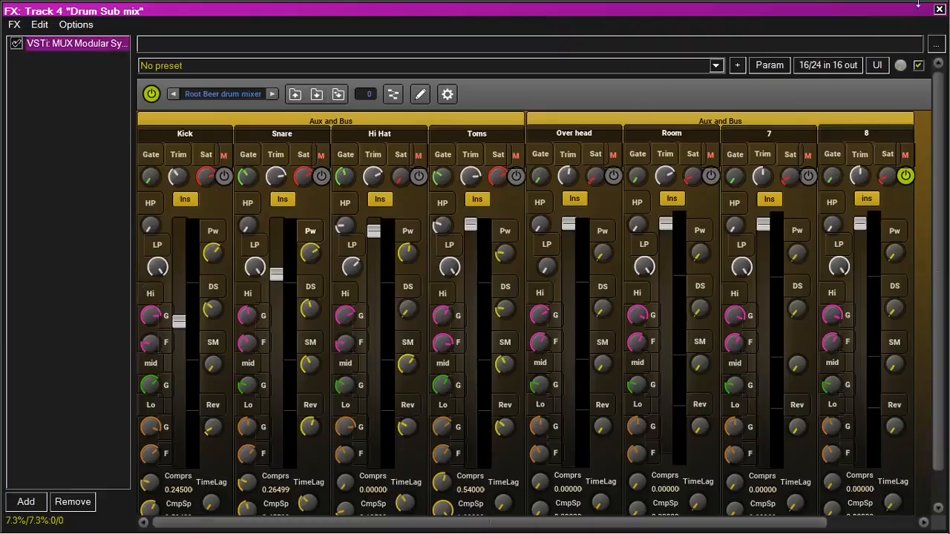
pyautogui.click(940, 9)
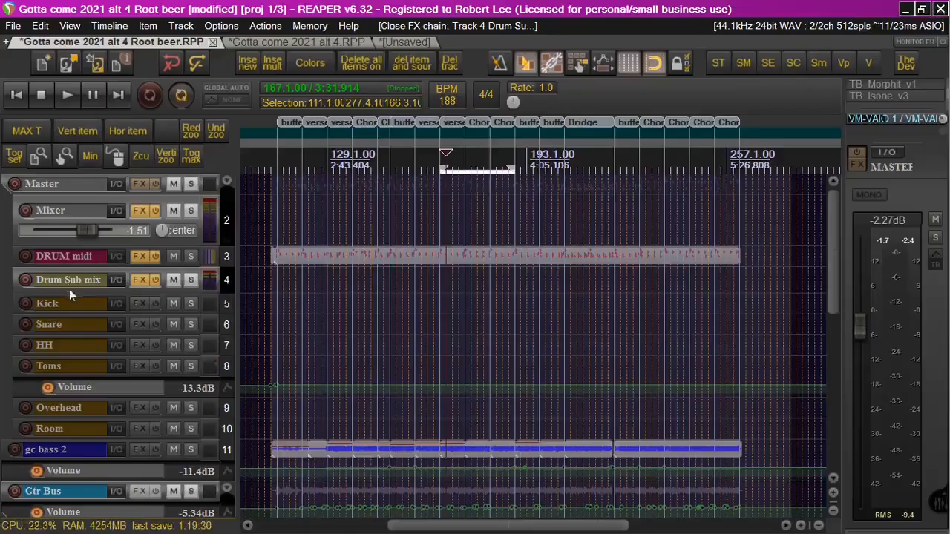
# Inspect the MUX mixer on the Mixer track and Addictive Drums 2 on the DRUM midi track, closing each FX chain
pyautogui.click(138, 210)
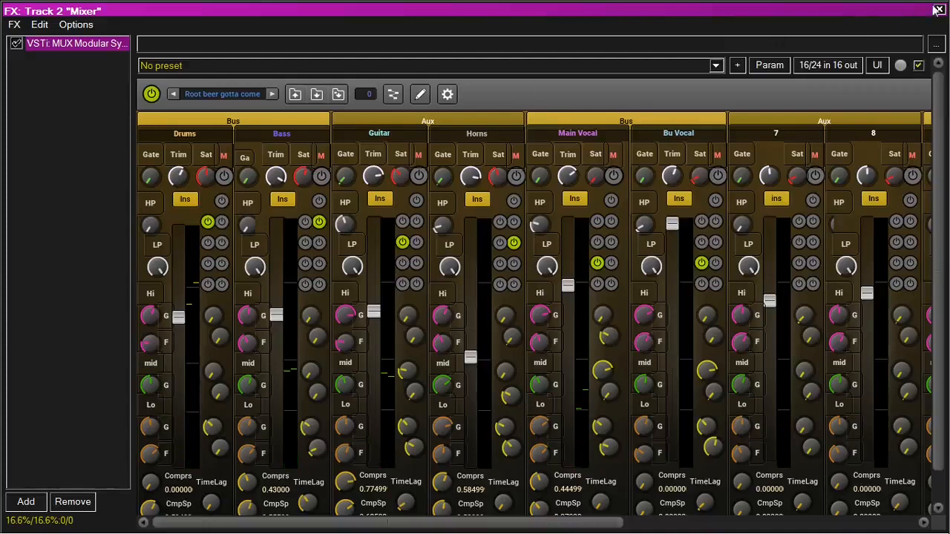
pyautogui.click(940, 8)
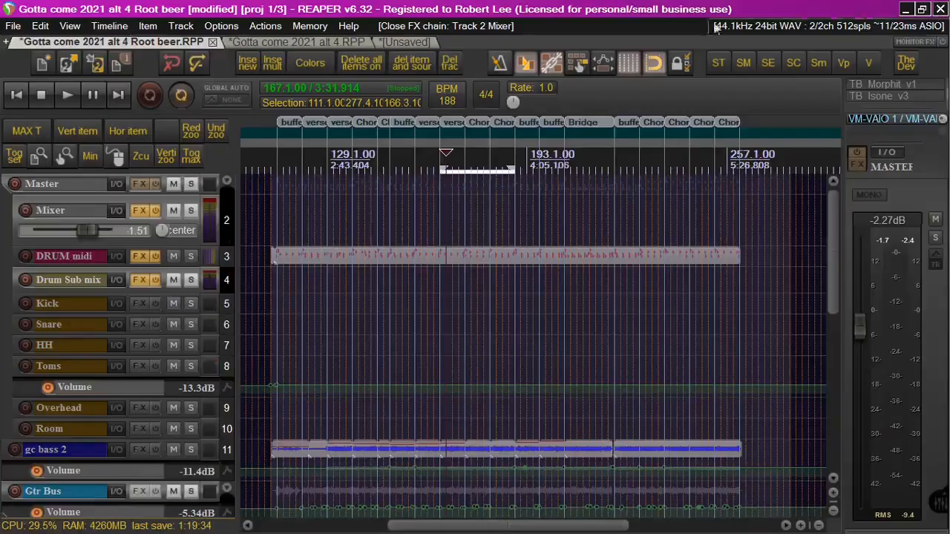
pyautogui.click(139, 257)
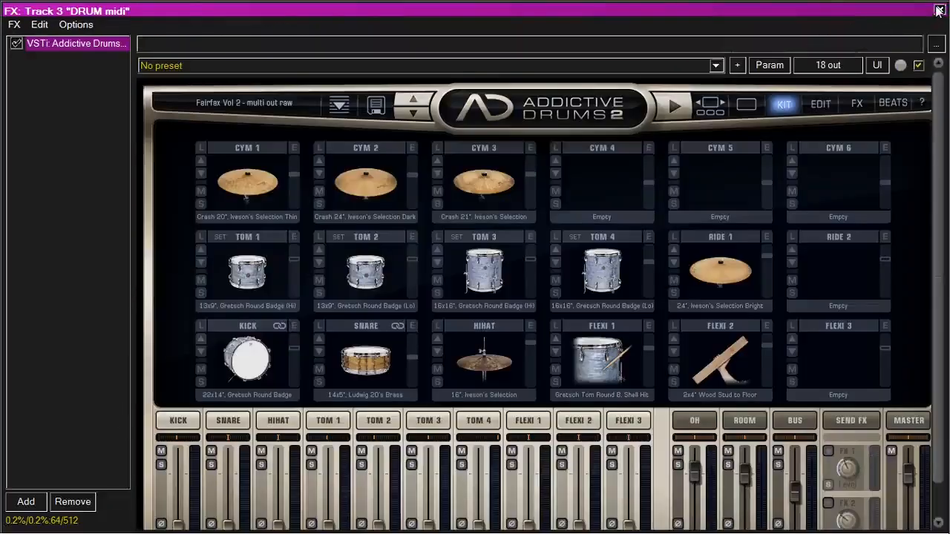
pyautogui.click(940, 9)
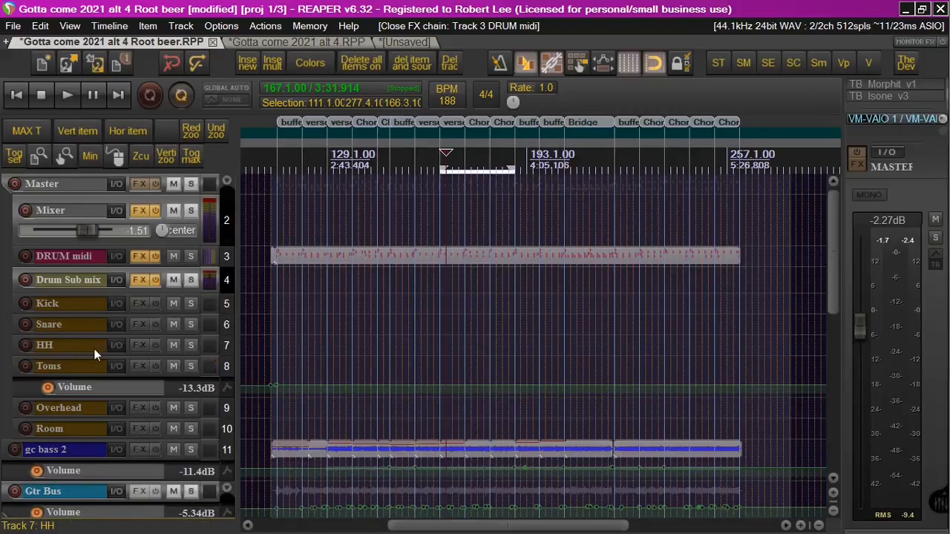
# Examine the input and output routing in the pin connector of Drum Sub mix's MUX plugin, and close the FX chain
pyautogui.click(138, 280)
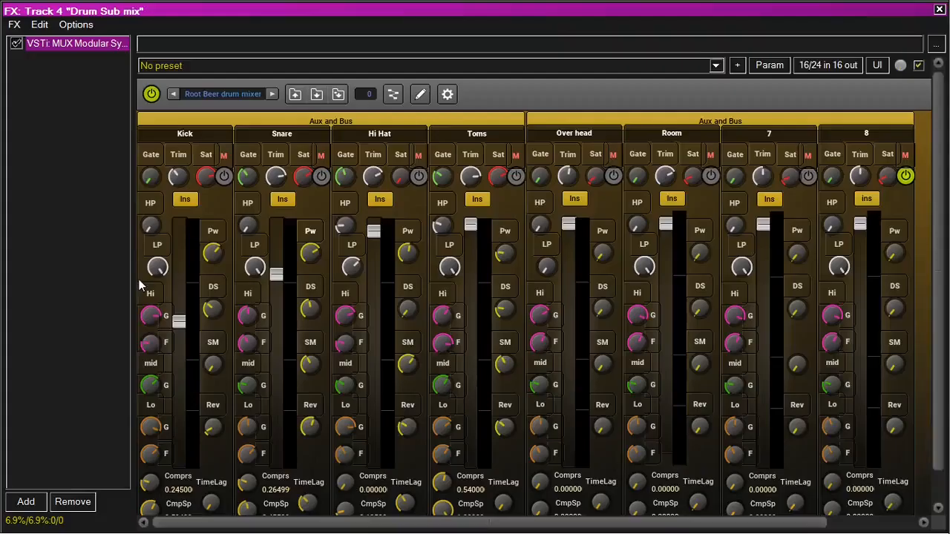
pyautogui.click(833, 67)
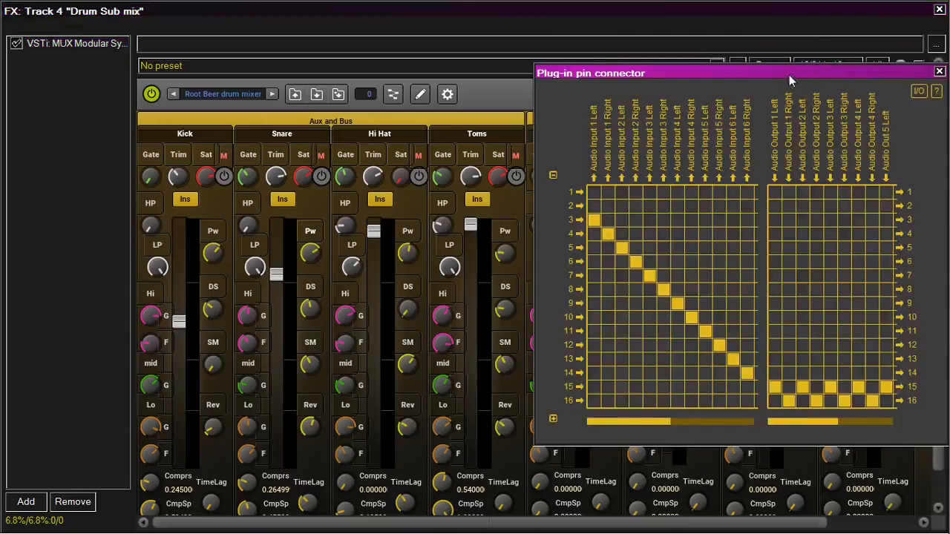
pyautogui.moveTo(788, 75); pyautogui.dragTo(593, 44)
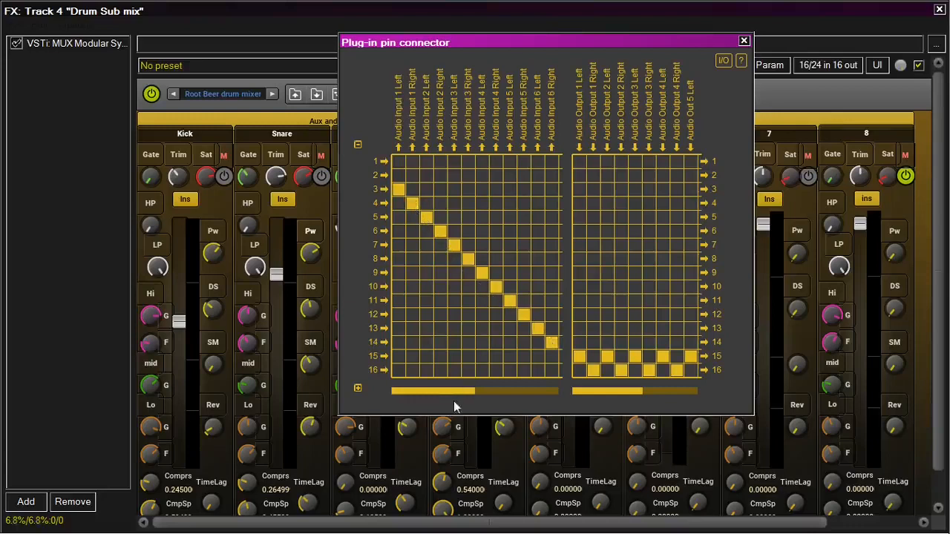
pyautogui.moveTo(466, 392); pyautogui.dragTo(434, 393)
pyautogui.click(744, 41)
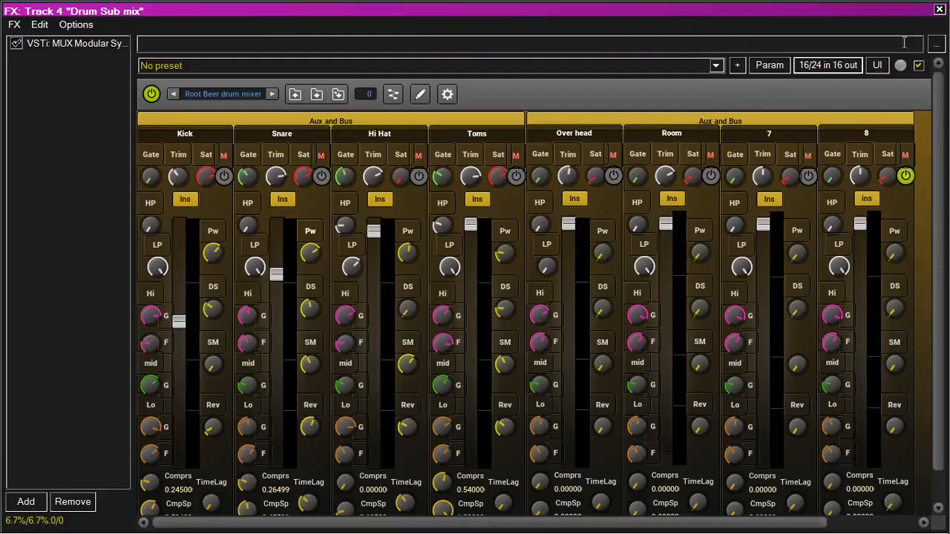
pyautogui.click(940, 10)
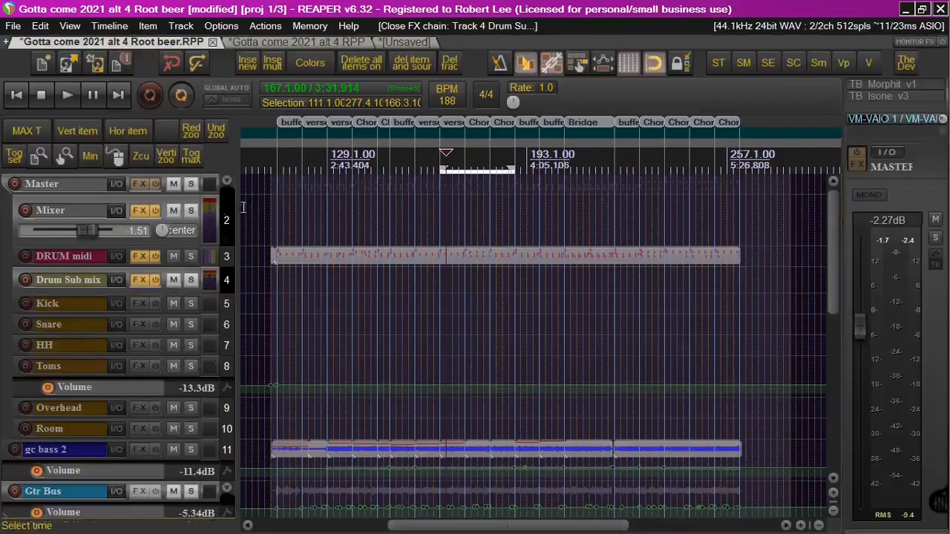
# Examine the pin connector routing of the MUX plugin on the Mixer track, and close its FX chain
pyautogui.click(139, 212)
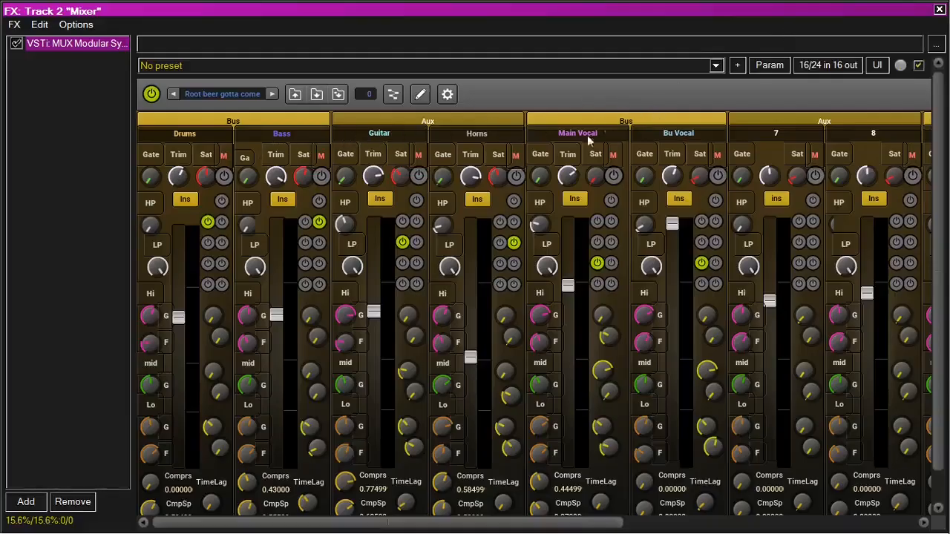
pyautogui.click(830, 65)
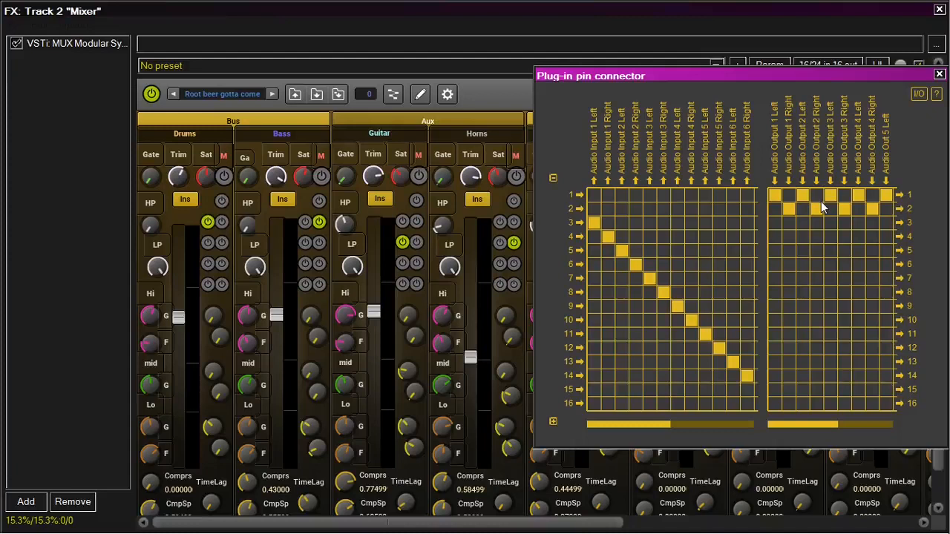
pyautogui.moveTo(909, 76); pyautogui.dragTo(890, 76)
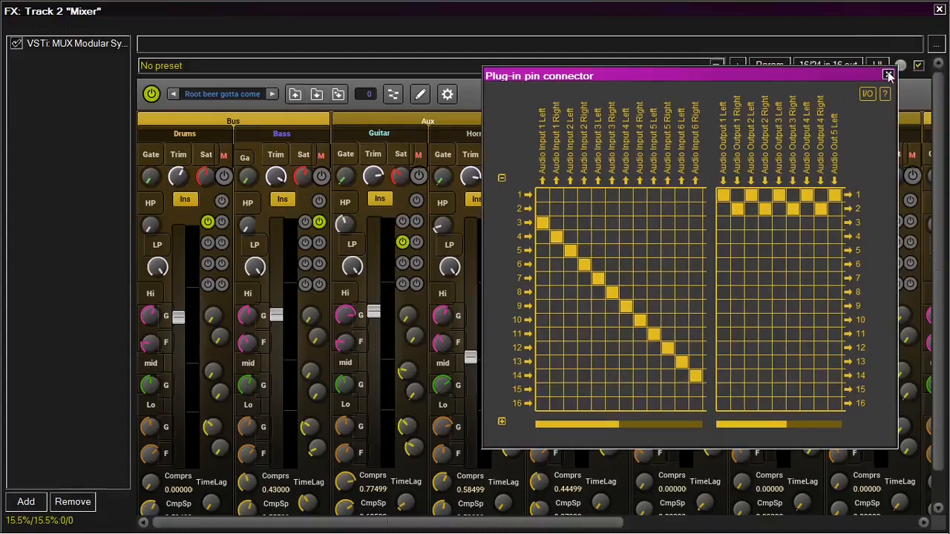
pyautogui.click(889, 76)
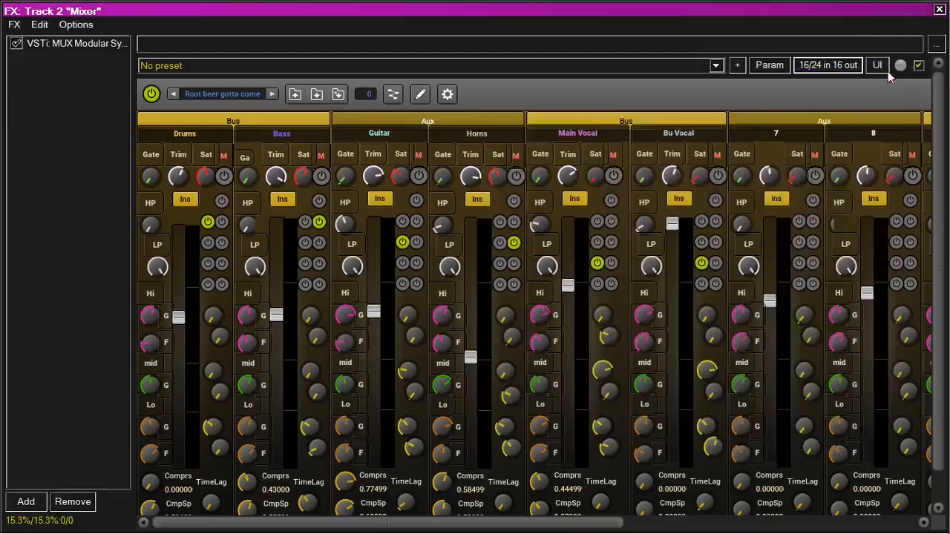
pyautogui.click(938, 10)
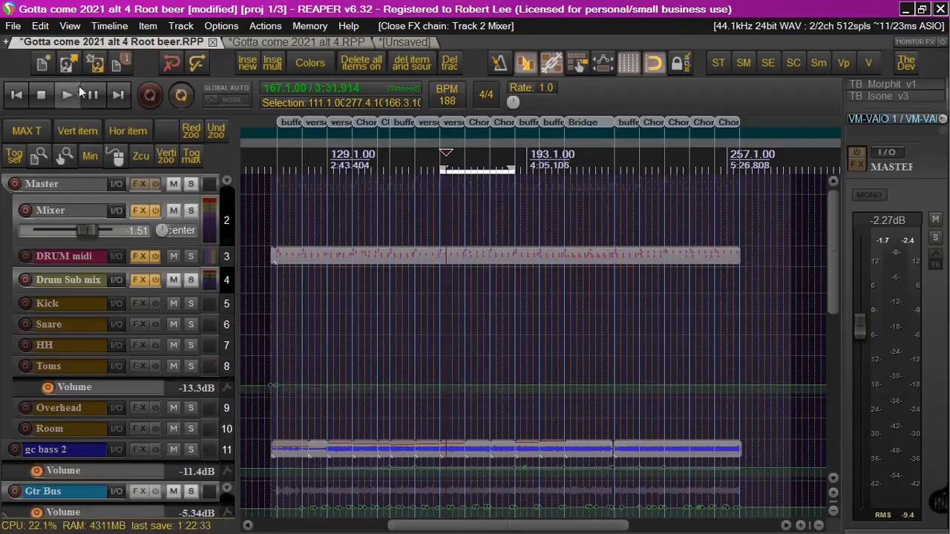
# Solo gc bass 2 during playback and show the Mixer track's MUX plugin in its own floating window
pyautogui.click(192, 449)
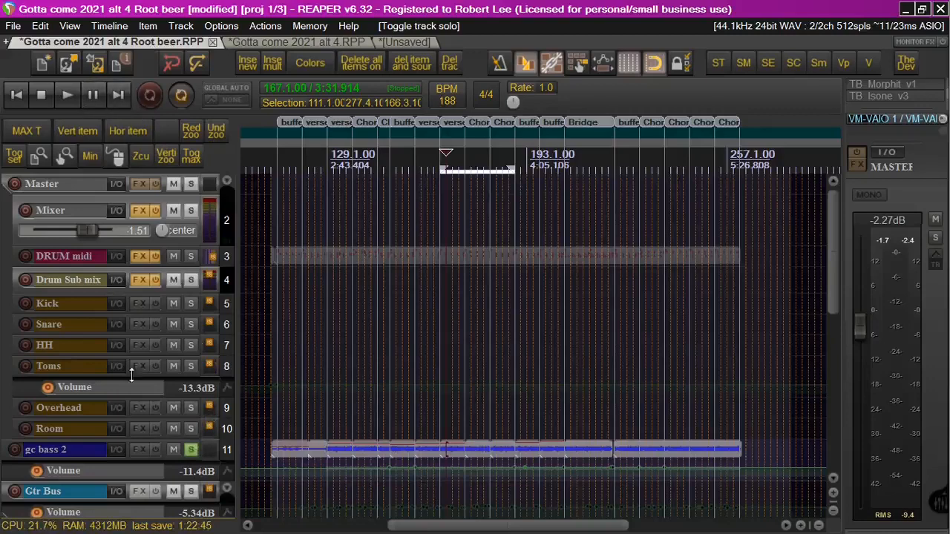
pyautogui.click(191, 450)
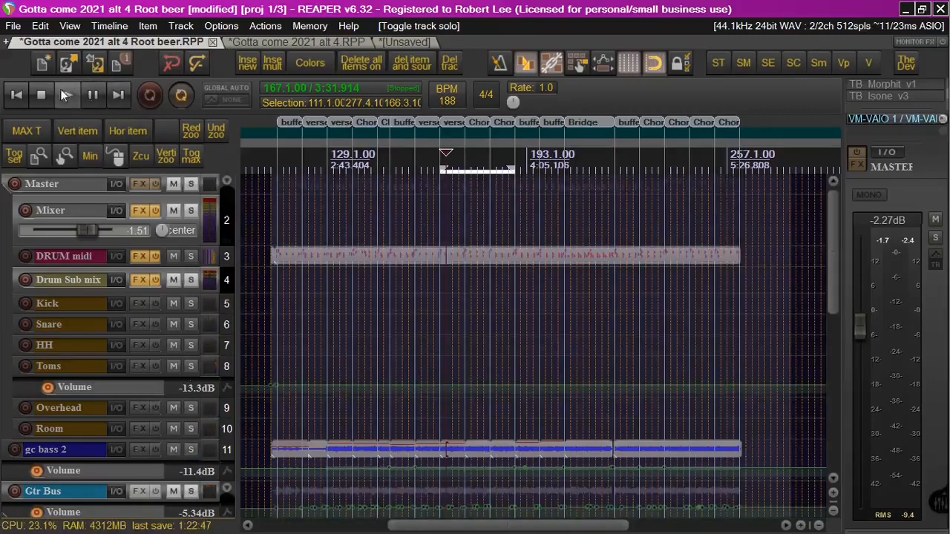
pyautogui.click(69, 96)
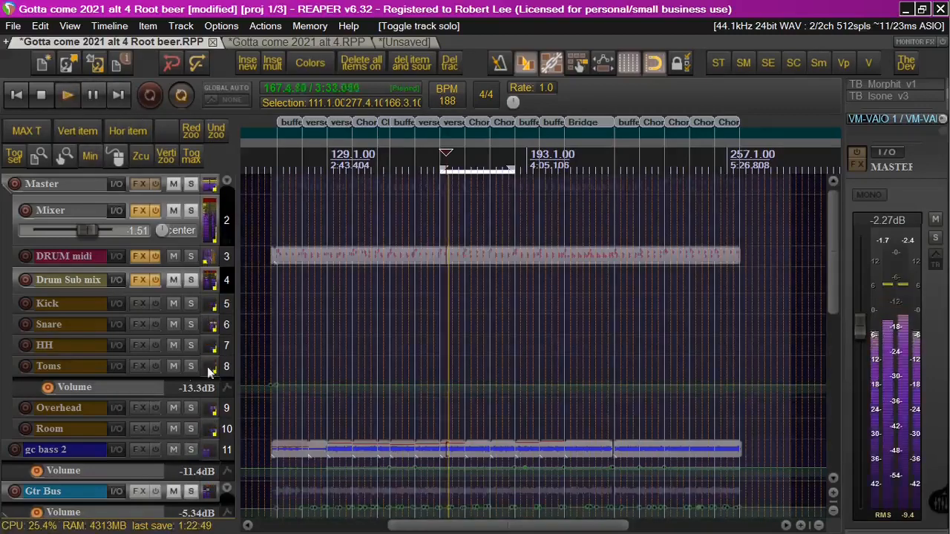
pyautogui.click(191, 450)
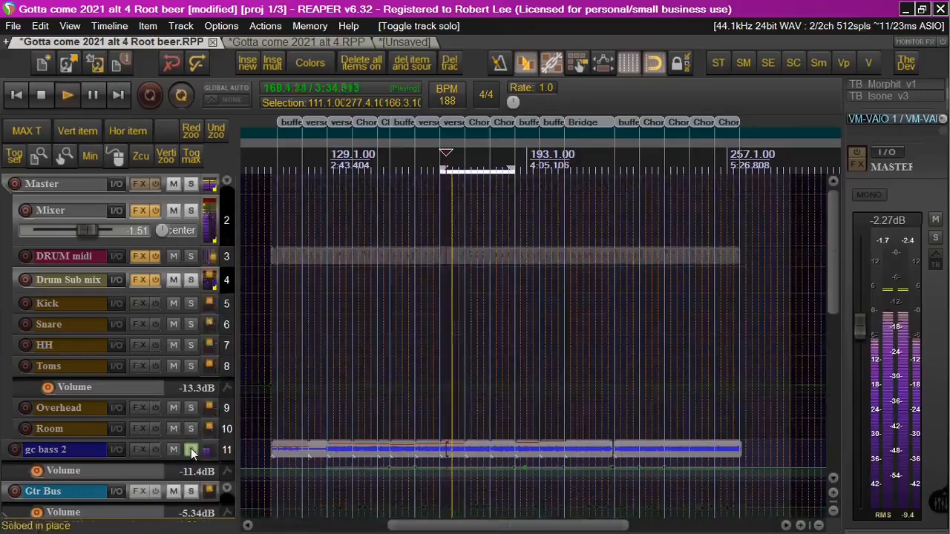
pyautogui.click(139, 210)
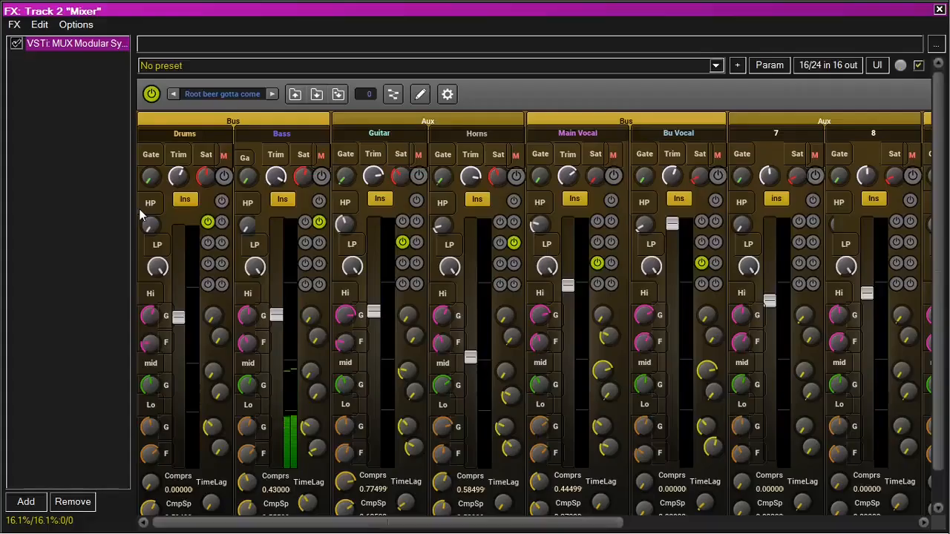
pyautogui.doubleClick(115, 42)
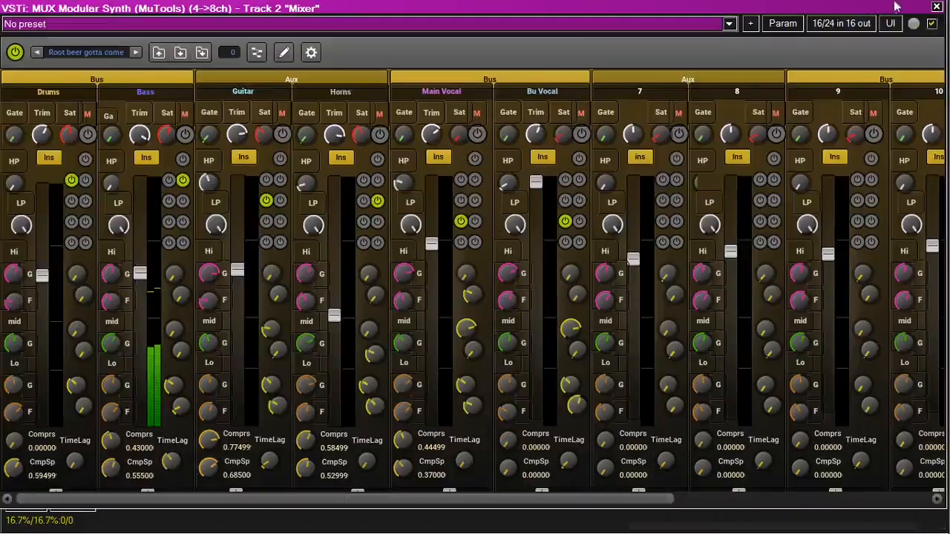
# Move the Mixer track's floating MUX window off the transport, stop playback, and close the plugin window
pyautogui.moveTo(877, 8); pyautogui.dragTo(881, 48)
pyautogui.click(940, 11)
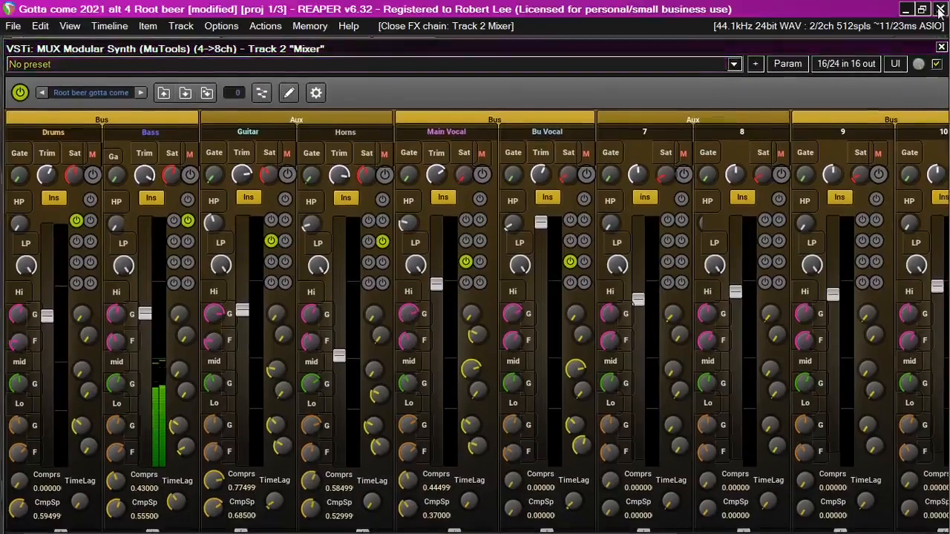
pyautogui.click(791, 49)
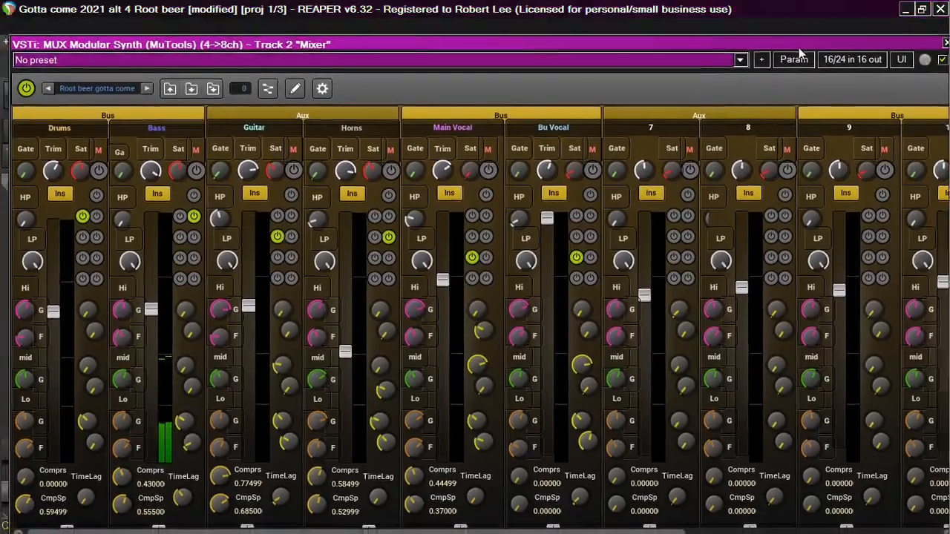
pyautogui.moveTo(798, 47); pyautogui.dragTo(849, 89)
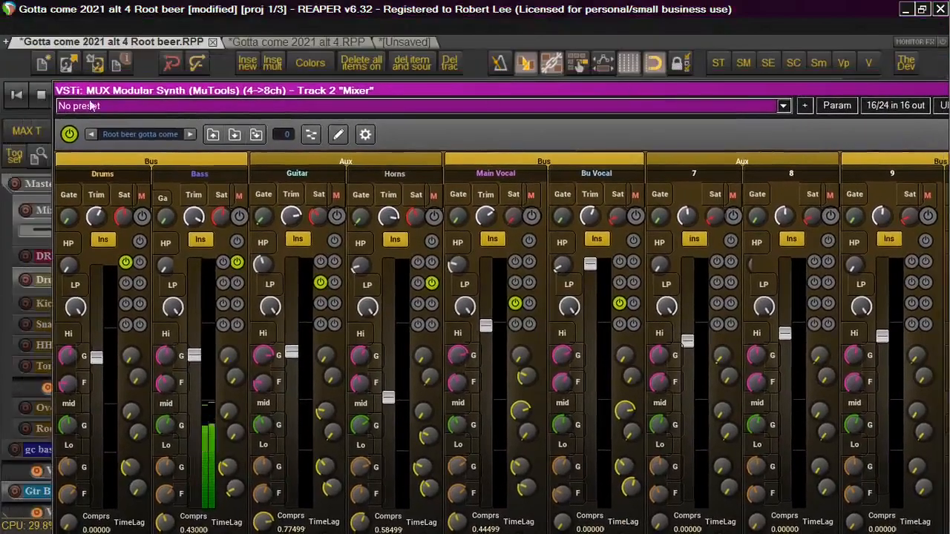
pyautogui.click(41, 94)
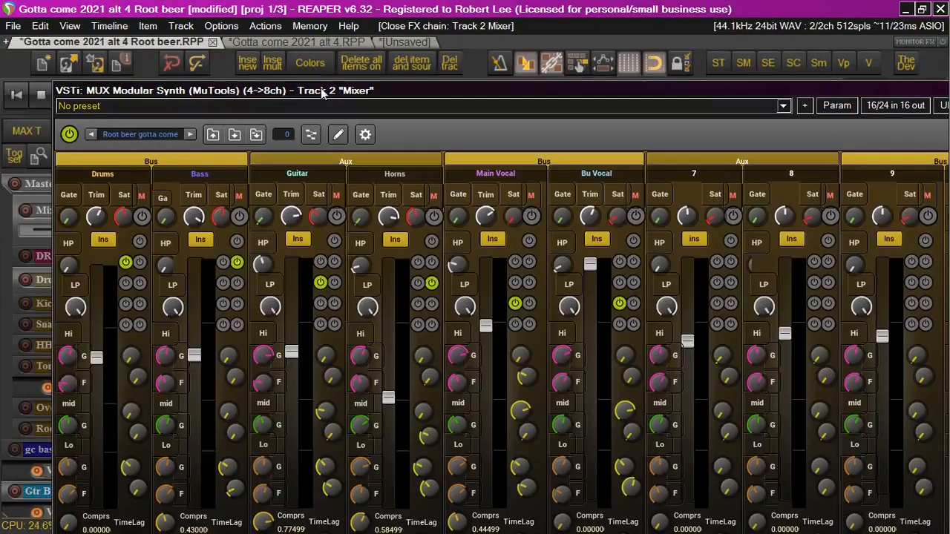
pyautogui.moveTo(322, 91); pyautogui.dragTo(265, 60)
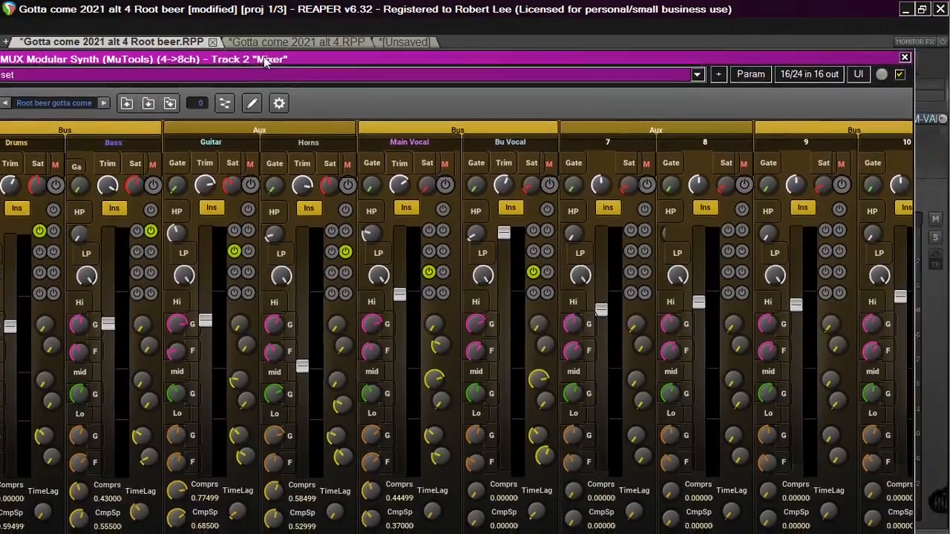
pyautogui.click(904, 58)
# Switch to the Gotta come 2021 alt 4 project, show its mixer, and inspect ReaEQ in the Horn bus FX chain
pyautogui.click(350, 43)
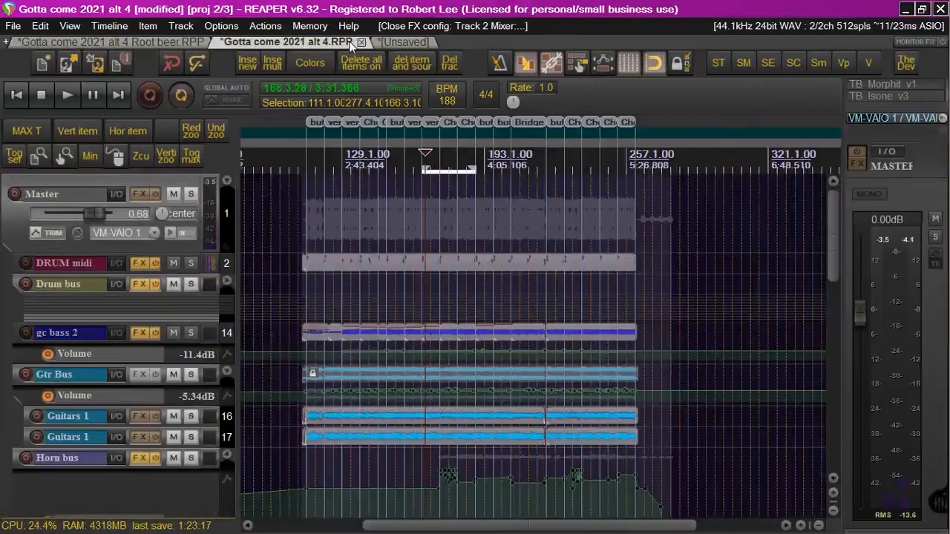
pyautogui.click(744, 64)
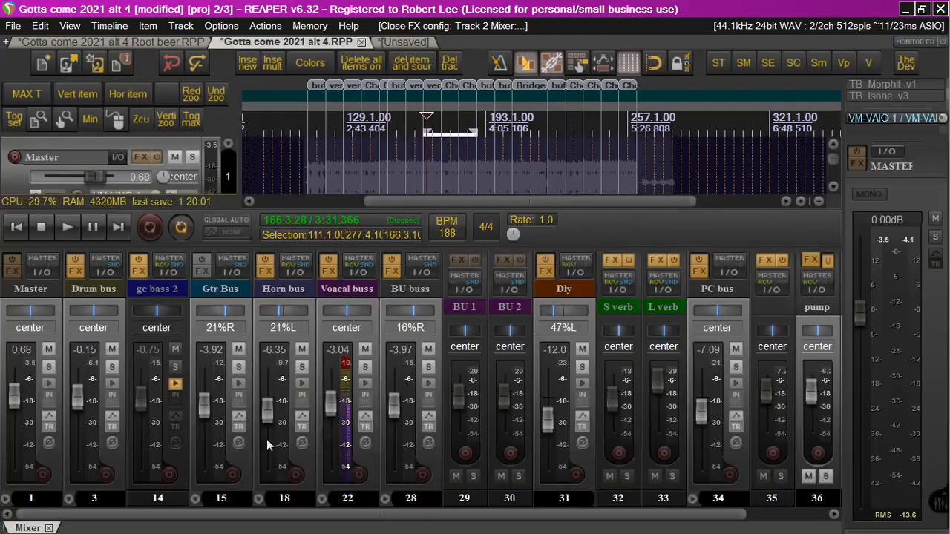
pyautogui.click(266, 270)
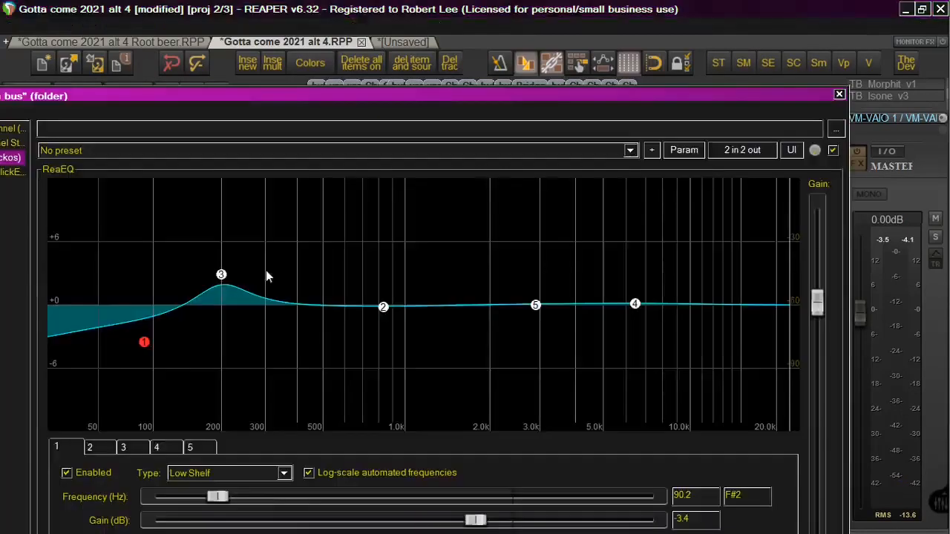
pyautogui.click(838, 96)
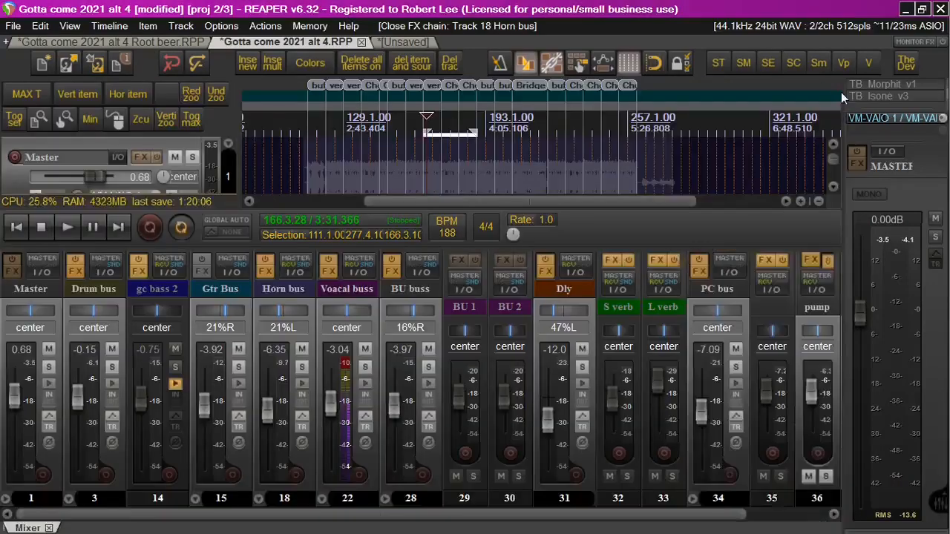
# Inspect Scheps Omni Channel and VLA-3A in the Voacal buss FX chain, and close the chain
pyautogui.click(322, 272)
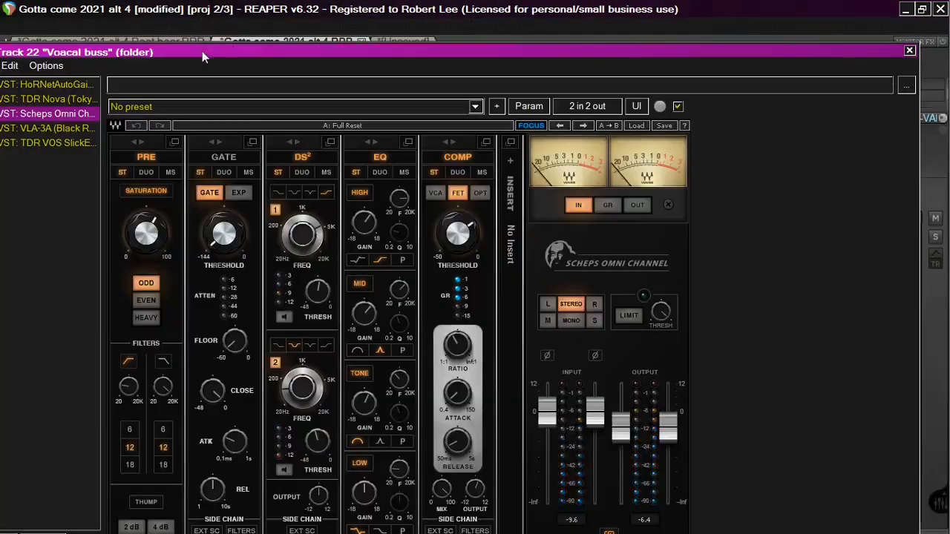
pyautogui.moveTo(202, 51); pyautogui.dragTo(301, 26)
pyautogui.moveTo(851, 32)
pyautogui.mouseDown()
pyautogui.moveTo(819, 34)
pyautogui.moveTo(854, 25)
pyautogui.mouseUp()
pyautogui.doubleClick(87, 106)
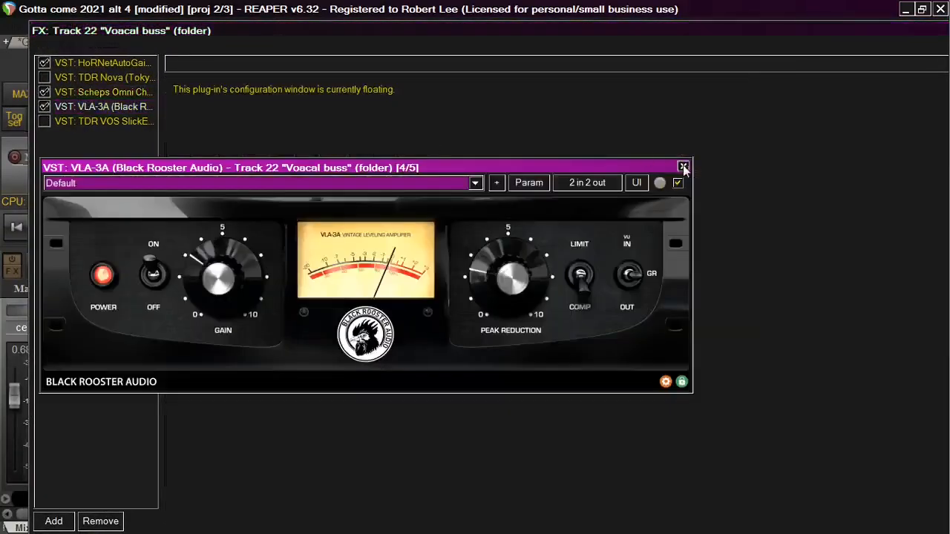
pyautogui.click(683, 167)
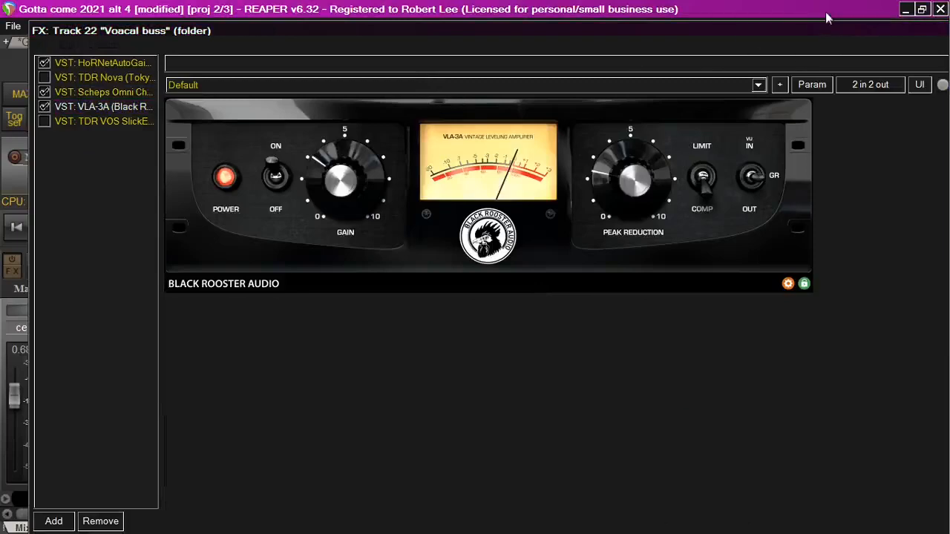
pyautogui.moveTo(418, 31); pyautogui.dragTo(339, 46)
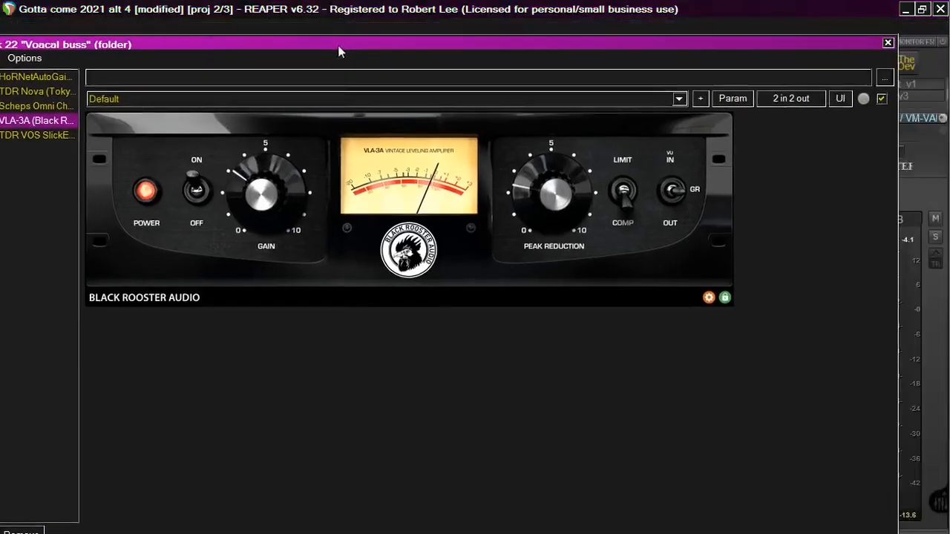
pyautogui.click(888, 42)
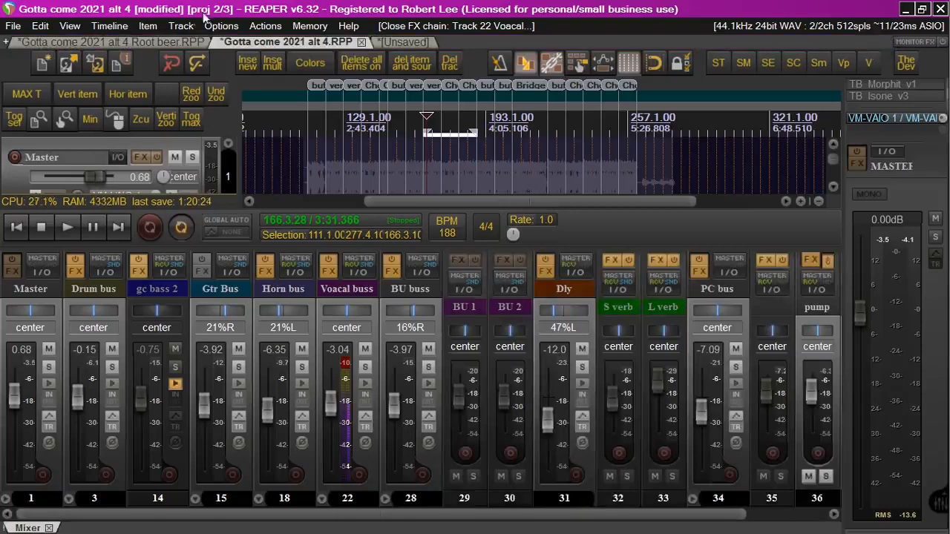
# Return to the Root beer project's track view and open the Mixer track's MUX plugin in a floating window below the transport
pyautogui.click(100, 39)
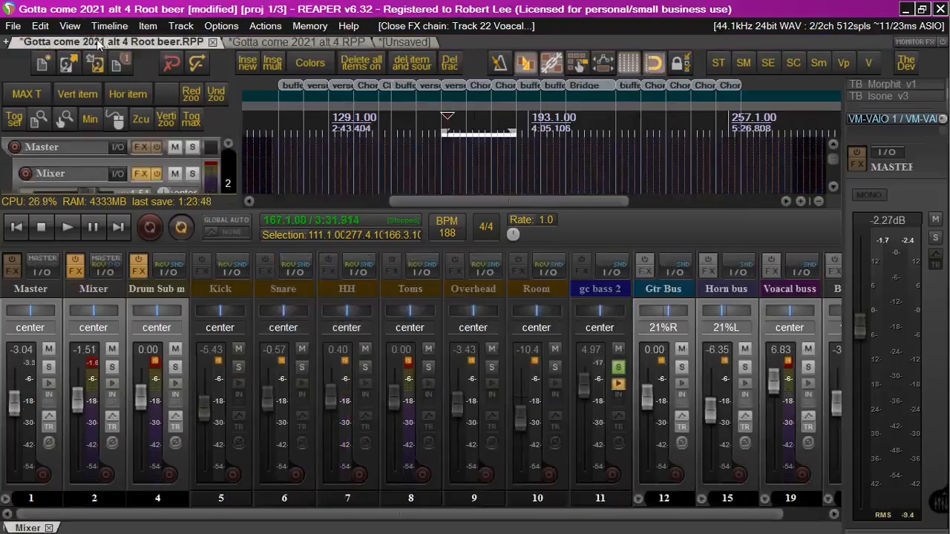
pyautogui.click(769, 63)
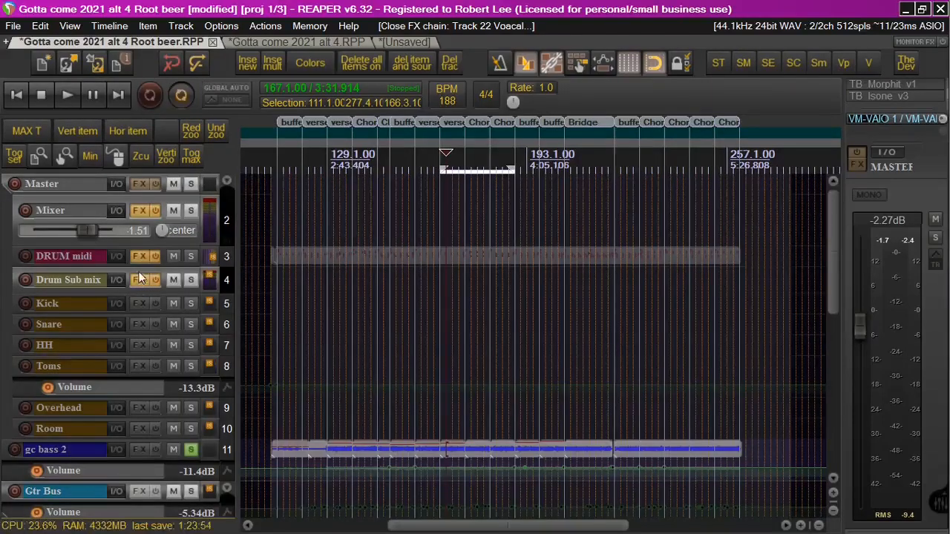
pyautogui.rightClick(140, 210)
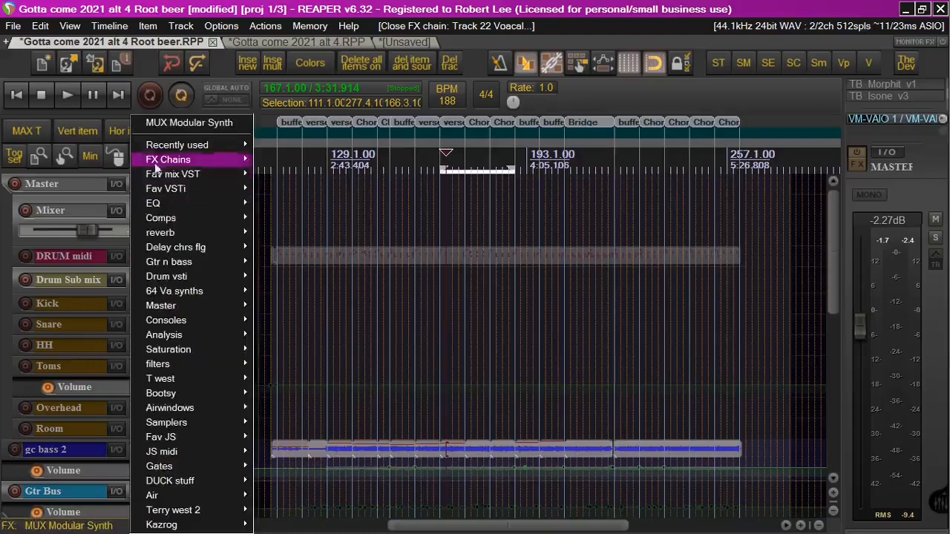
pyautogui.click(186, 124)
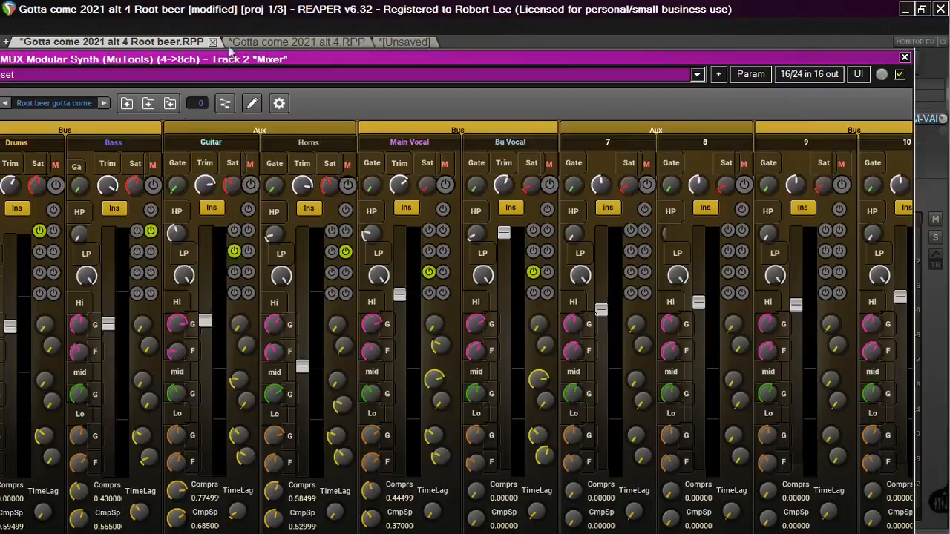
pyautogui.moveTo(226, 63); pyautogui.dragTo(258, 120)
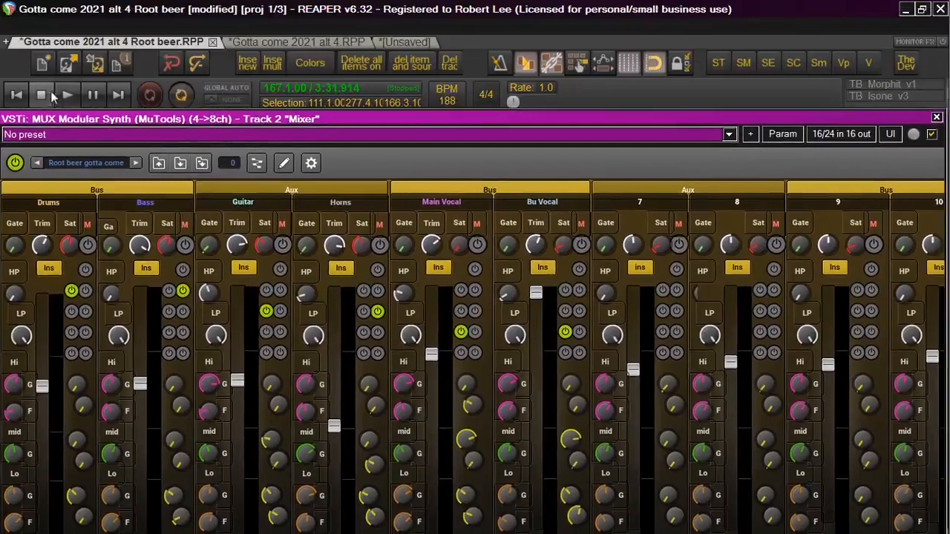
# Play the soloed bass and adjust the high-pass knob on the MUX mixer's Bass channel
pyautogui.click(72, 93)
pyautogui.moveTo(154, 123); pyautogui.dragTo(154, 43)
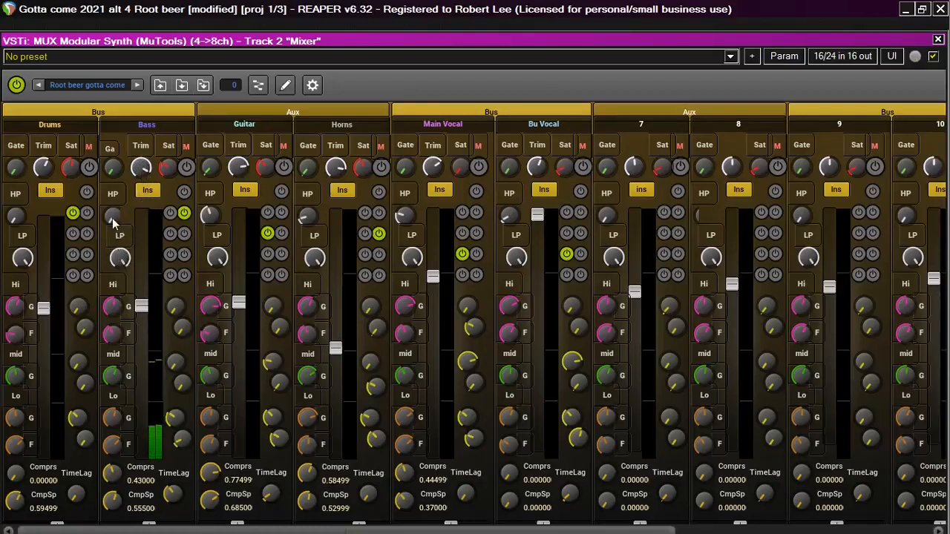
pyautogui.moveTo(112, 218); pyautogui.dragTo(122, 124)
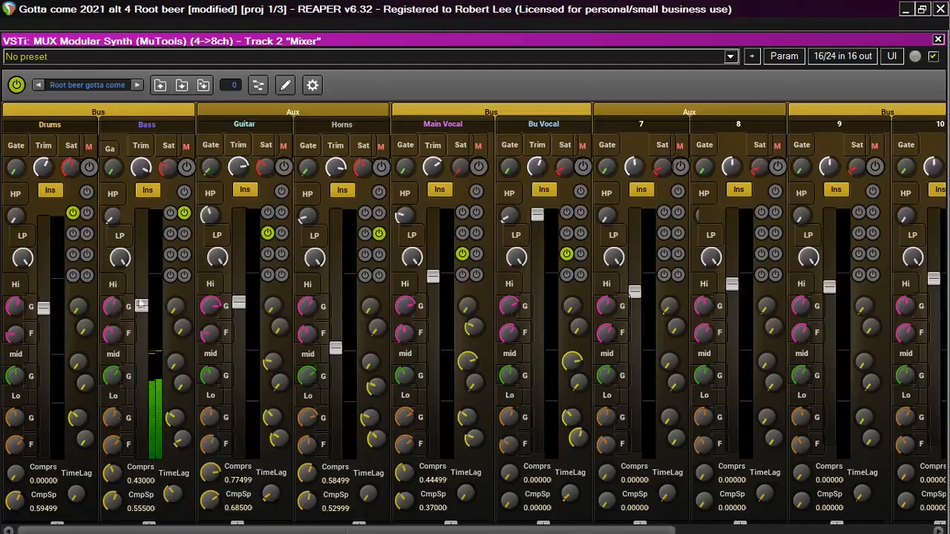
pyautogui.moveTo(147, 43); pyautogui.dragTo(100, 42)
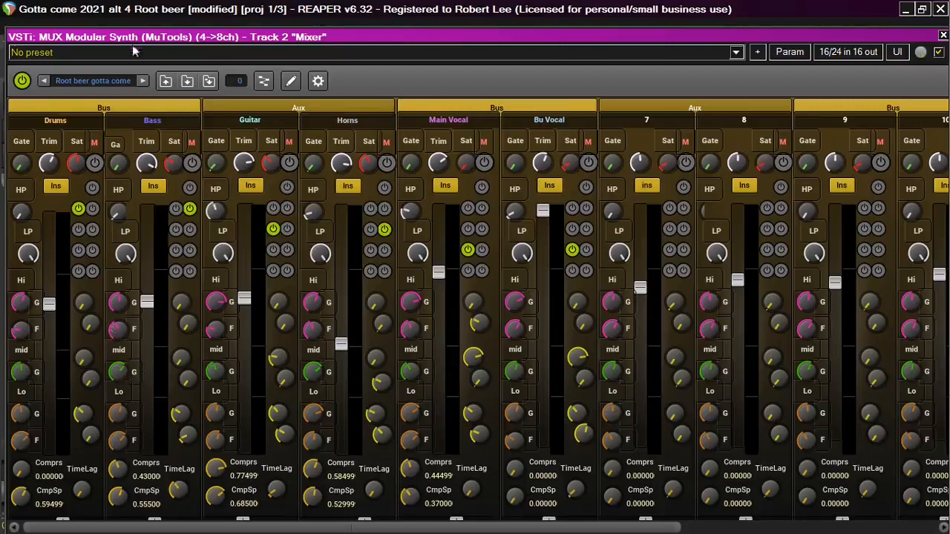
pyautogui.moveTo(135, 36); pyautogui.dragTo(85, 35)
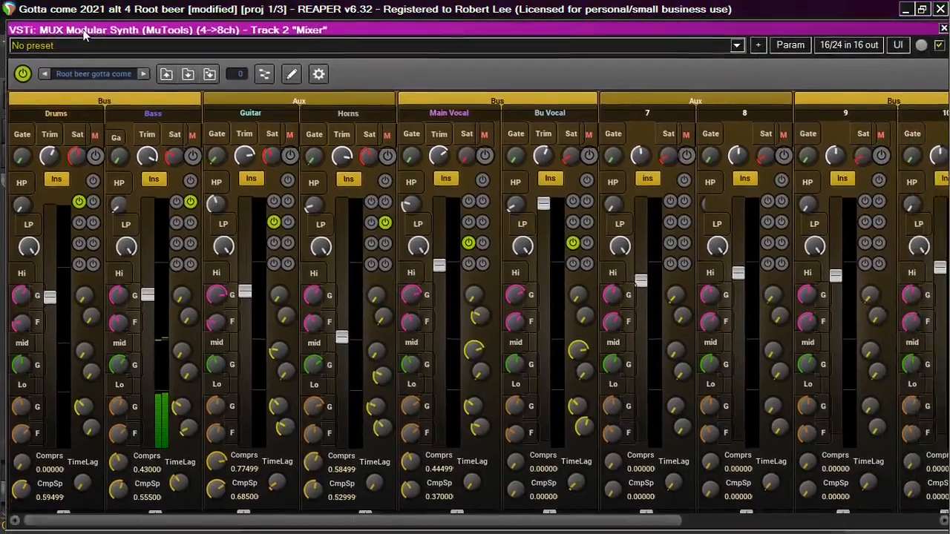
# Open the 8 chnl bus front panel and toggle Bus 2's color processing off and on to compare the sound
pyautogui.click(158, 100)
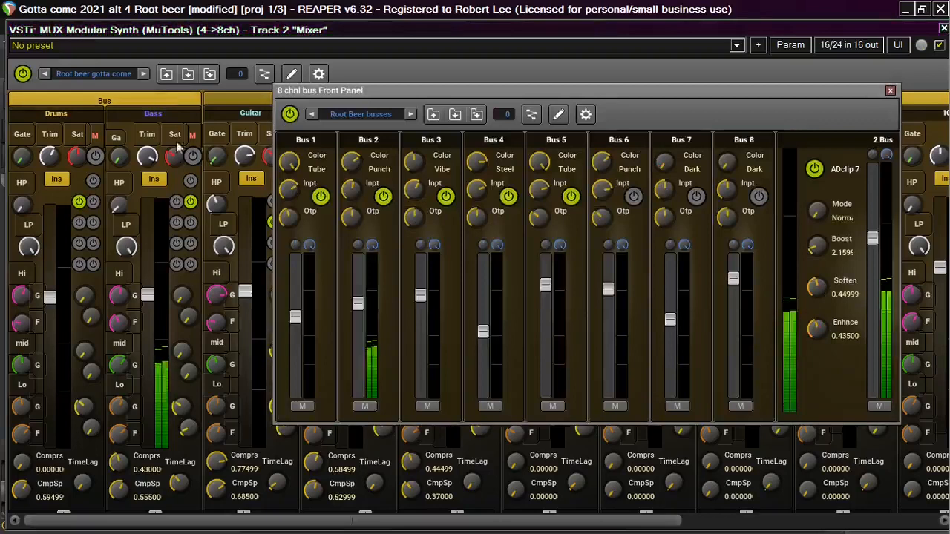
pyautogui.click(383, 196)
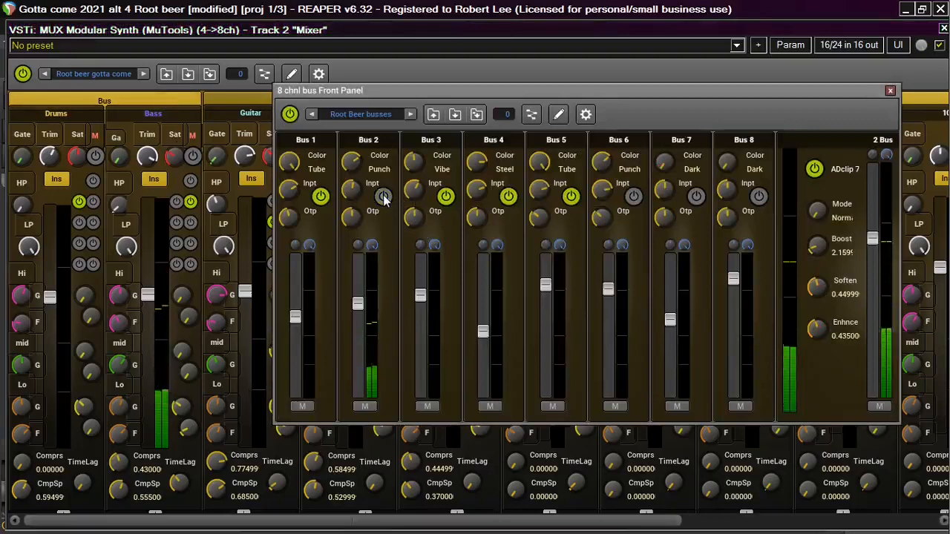
pyautogui.click(383, 196)
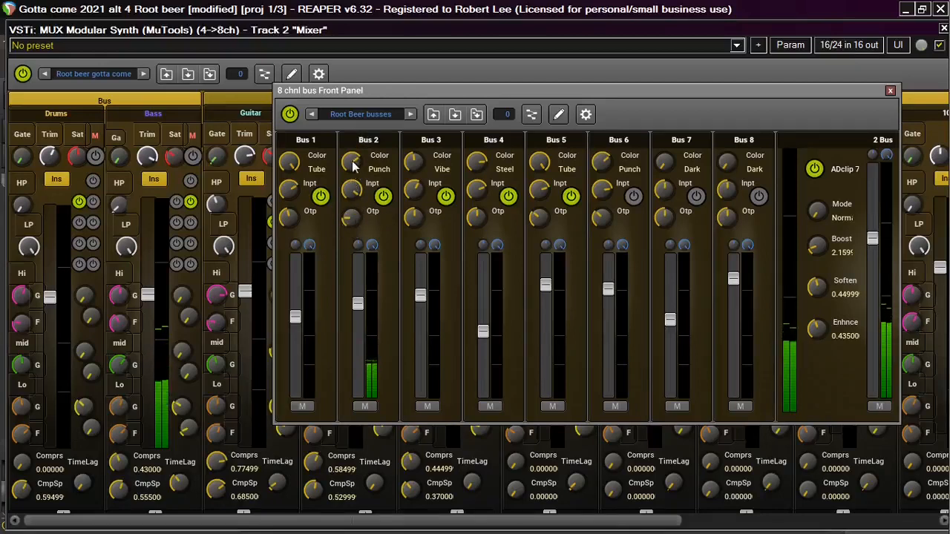
# Set Bus 2's Color to Vibe, compare the bus with the processing bypassed and enabled, and close the bus panel
pyautogui.moveTo(353, 167); pyautogui.dragTo(380, 202)
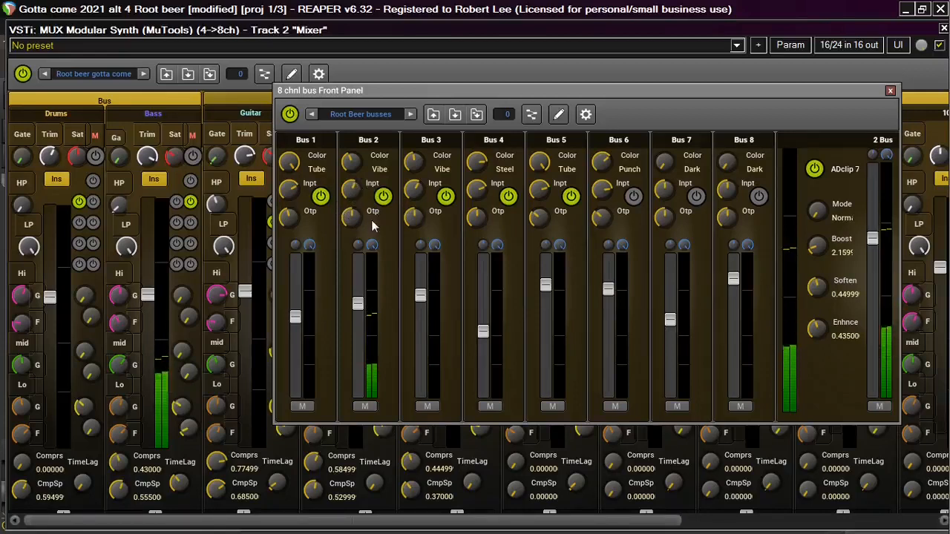
pyautogui.click(383, 197)
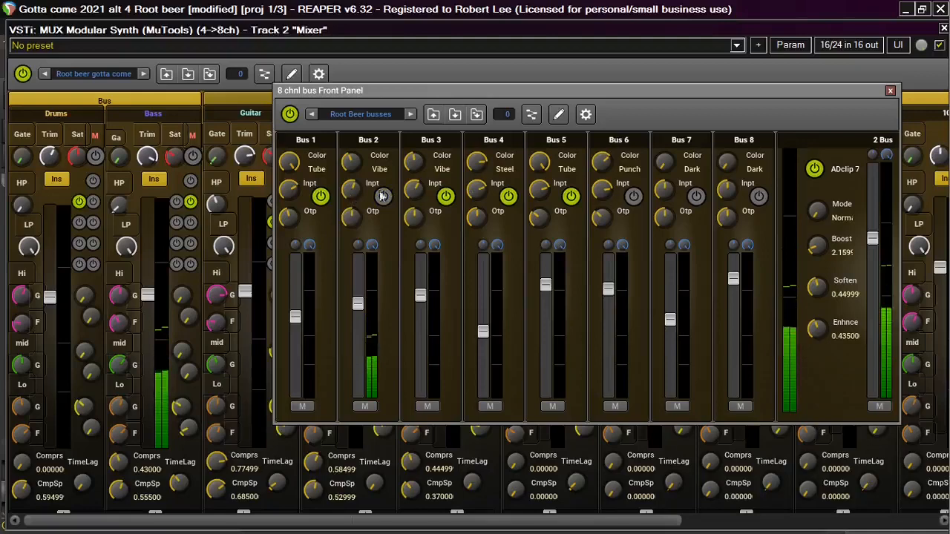
pyautogui.click(383, 197)
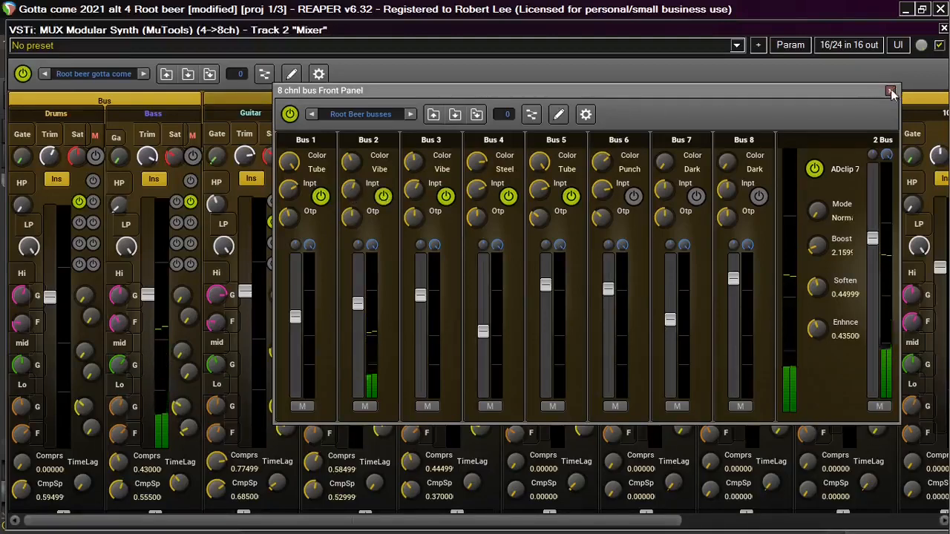
pyautogui.click(662, 52)
# Stop playback and unsolo the gc bass 2 track
pyautogui.moveTo(301, 32); pyautogui.dragTo(368, 48)
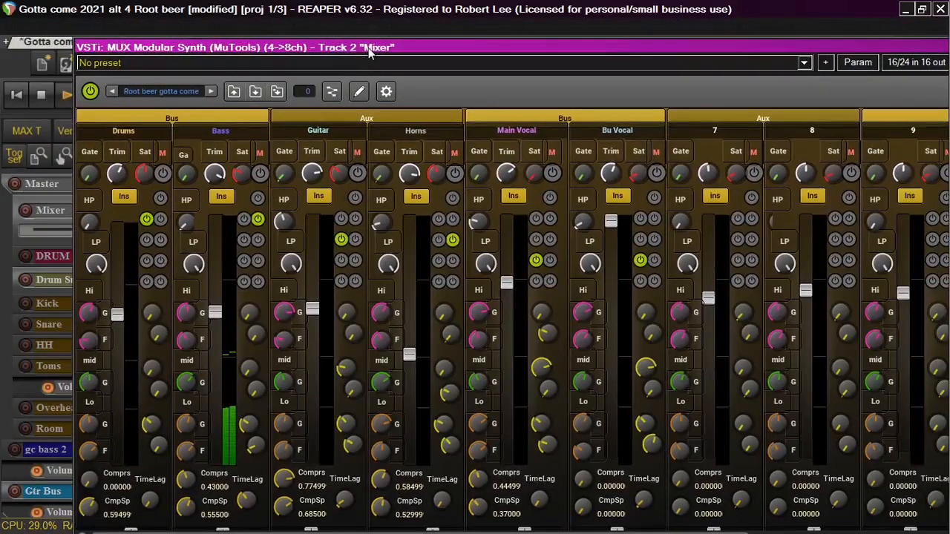
pyautogui.click(39, 97)
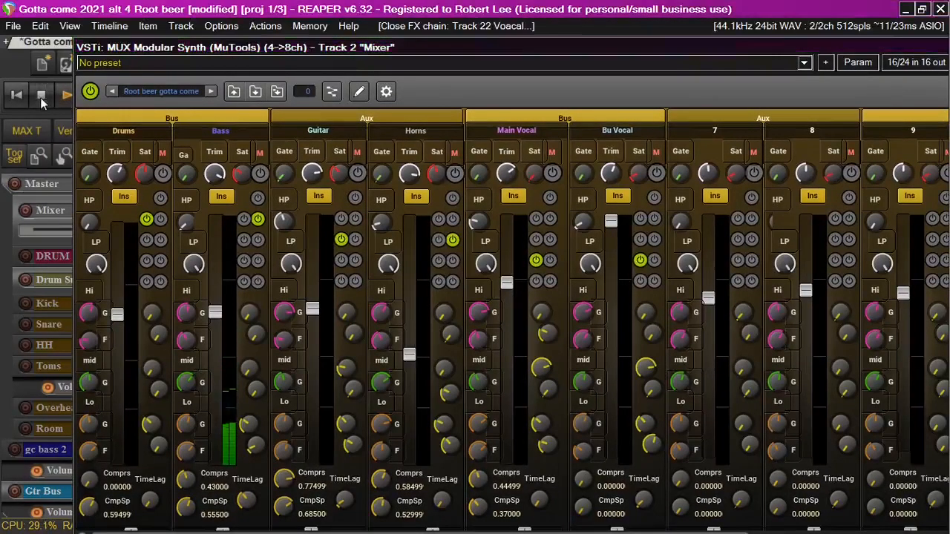
pyautogui.moveTo(128, 49); pyautogui.dragTo(269, 58)
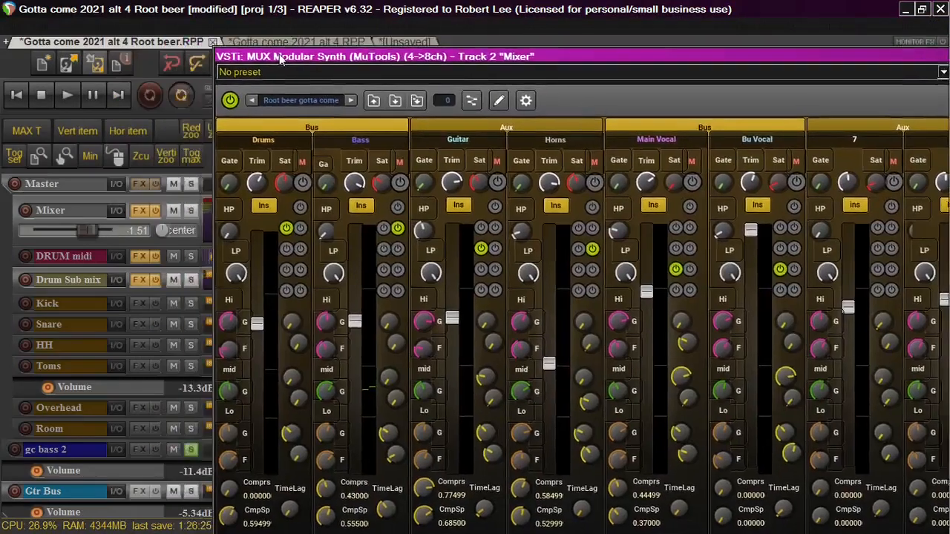
pyautogui.click(190, 453)
# Snap the floating MUX window to half the screen beside the track list, and open the Drum Sub mix FX chain
pyautogui.moveTo(330, 57); pyautogui.dragTo(0, 68)
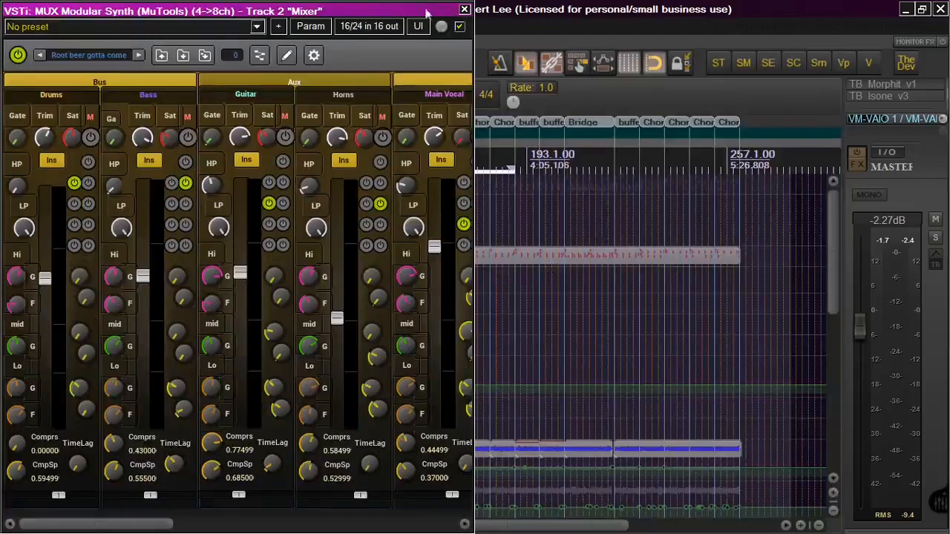
pyautogui.moveTo(340, 11); pyautogui.dragTo(949, 46)
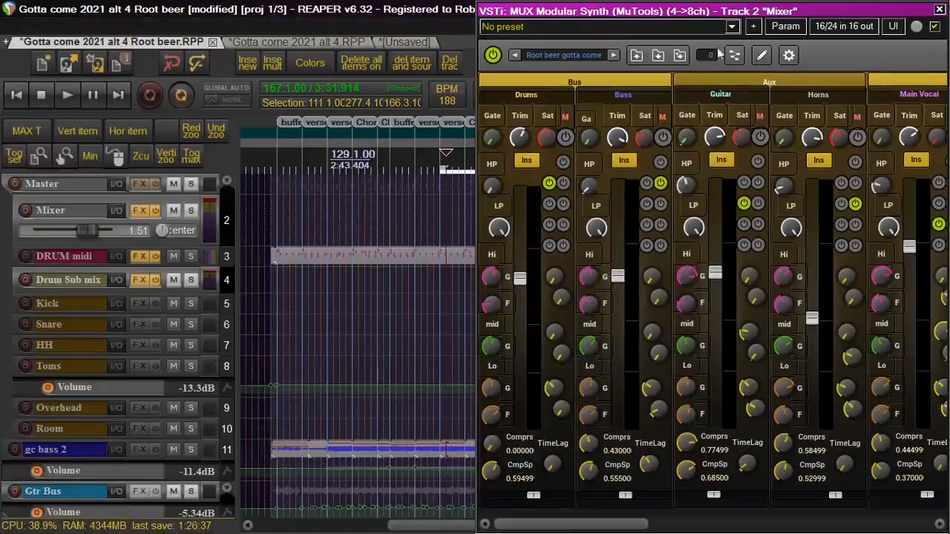
pyautogui.click(141, 279)
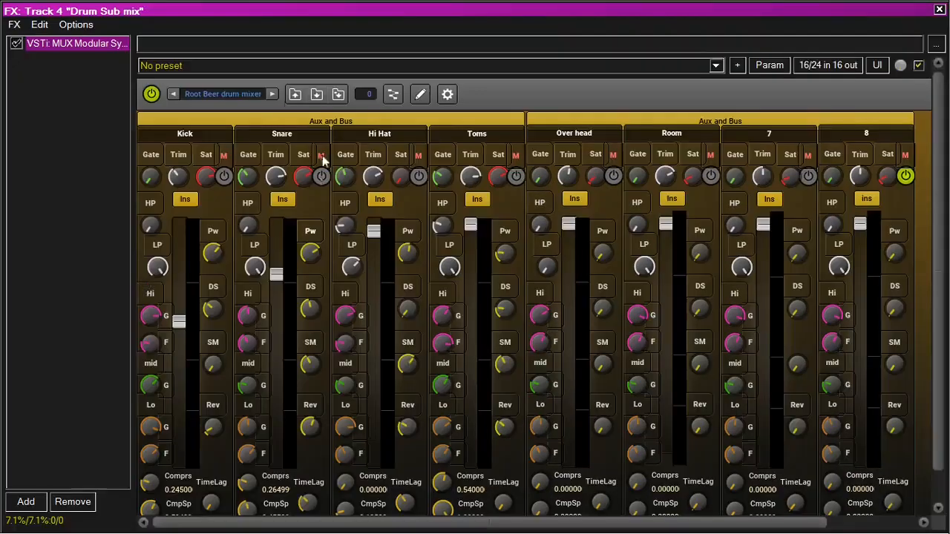
# Float the Drum Sub mix MUX window, snap it side by side with the Mixer's MUX window, and close the FX chain window
pyautogui.doubleClick(95, 46)
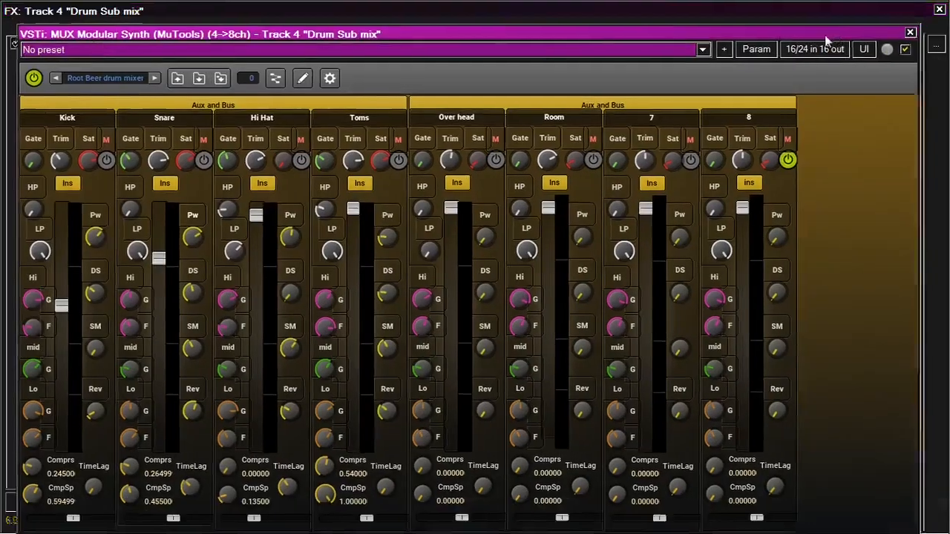
pyautogui.moveTo(839, 31); pyautogui.dragTo(0, 80)
pyautogui.click(939, 11)
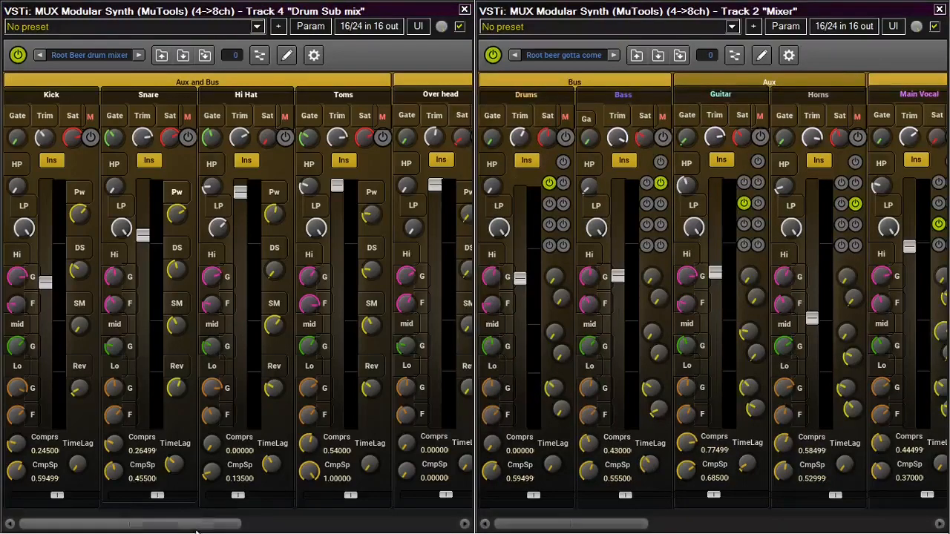
pyautogui.moveTo(193, 524)
pyautogui.mouseDown()
pyautogui.moveTo(284, 525)
pyautogui.moveTo(199, 526)
pyautogui.mouseUp()
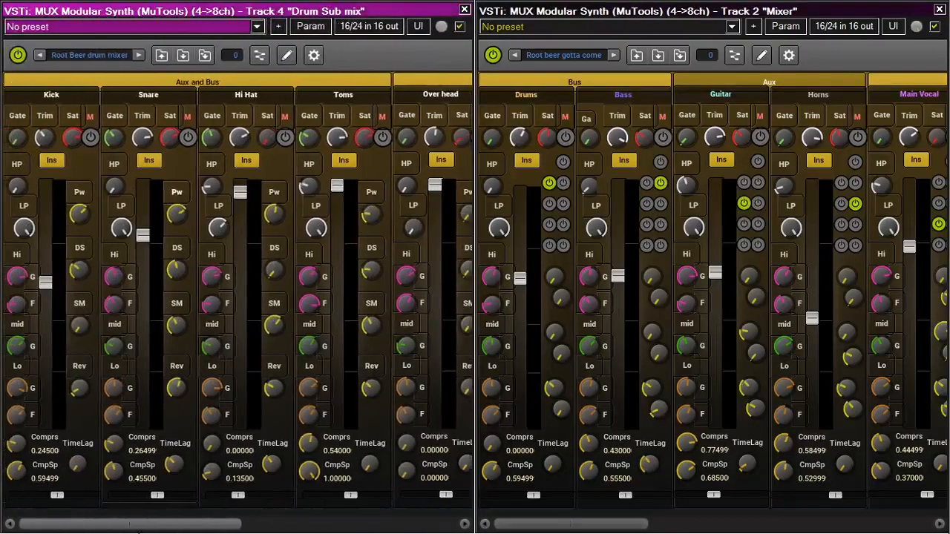
# Open the 8 chnl bus front panel from the Mixer's Bus header above the Bass channel and close it
pyautogui.moveTo(540, 527)
pyautogui.mouseDown()
pyautogui.moveTo(694, 528)
pyautogui.moveTo(555, 527)
pyautogui.mouseUp()
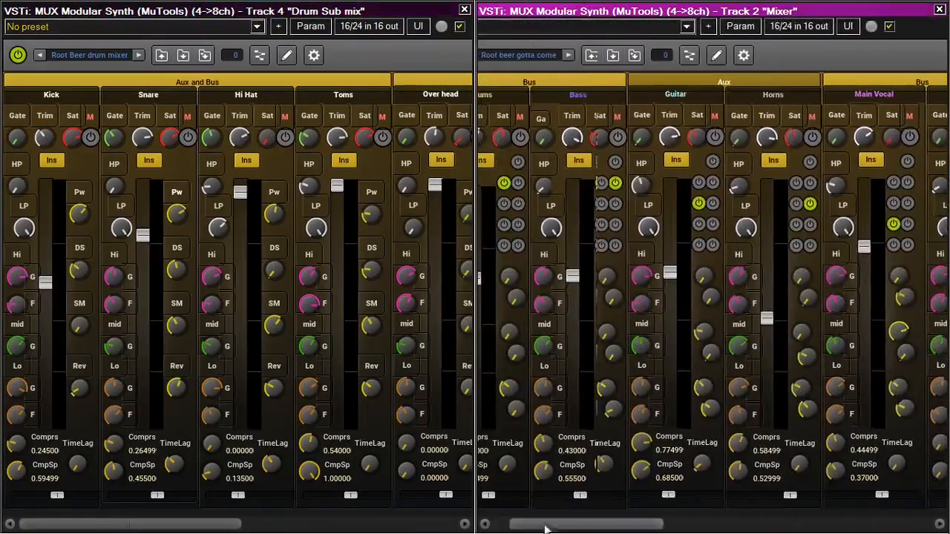
pyautogui.click(593, 87)
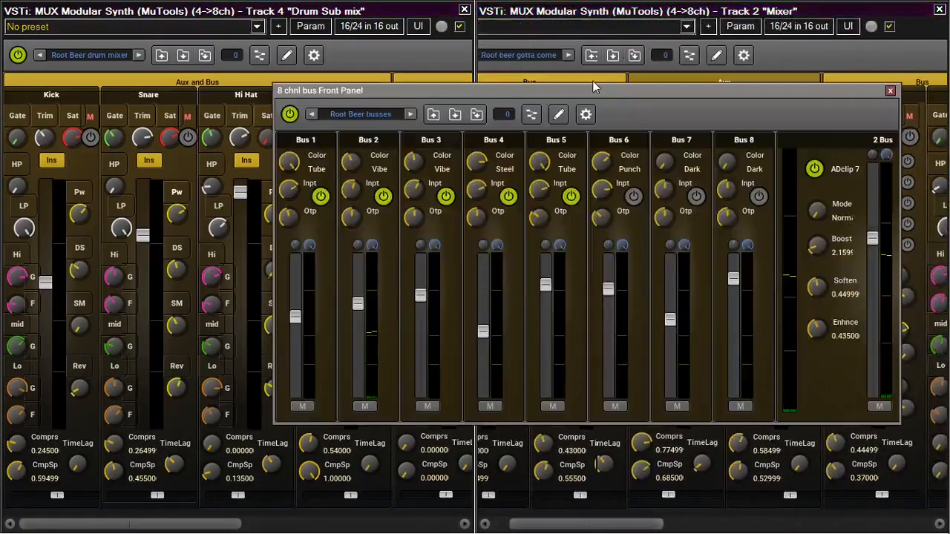
pyautogui.click(601, 79)
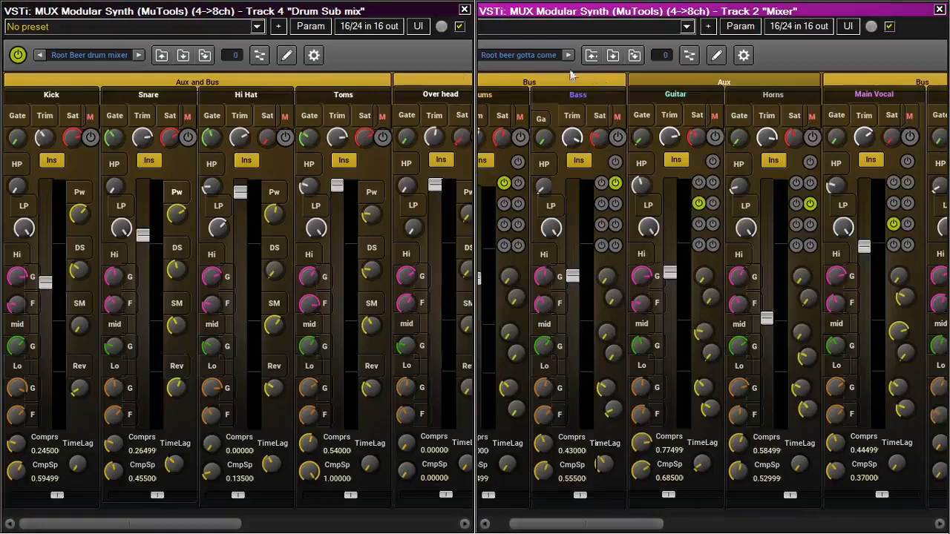
pyautogui.click(317, 87)
pyautogui.click(558, 67)
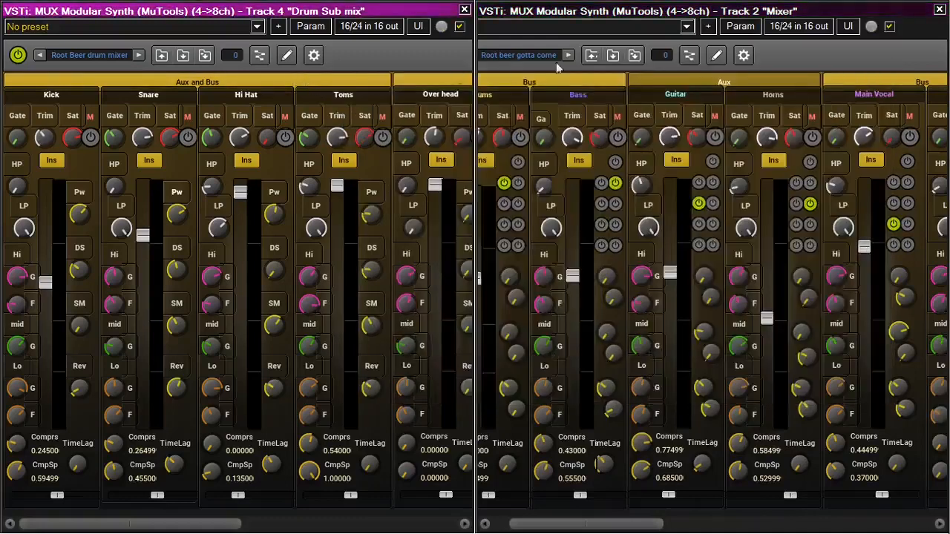
# View the Multi fx aux front panel from the Mixer's Aux header and the bus panel from the next Bus header, closing each
pyautogui.click(671, 79)
pyautogui.click(670, 80)
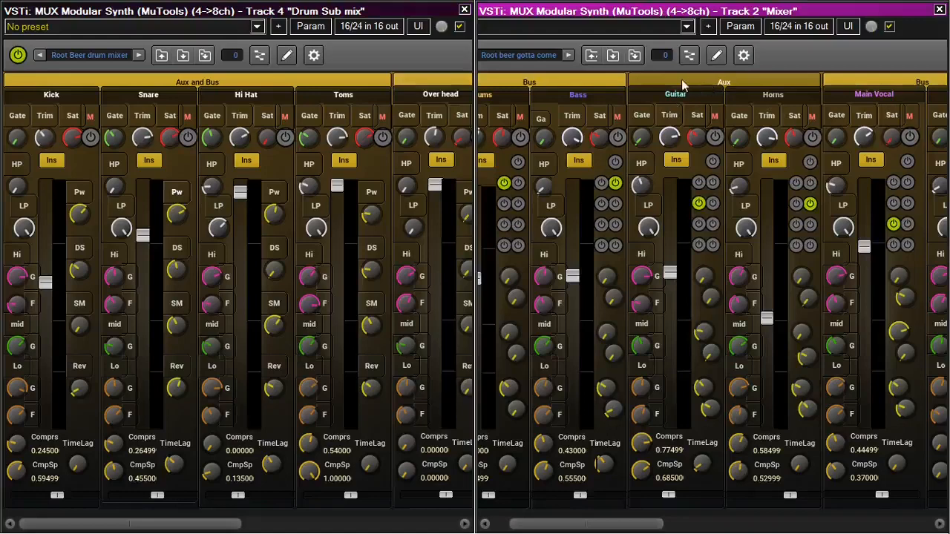
pyautogui.click(681, 79)
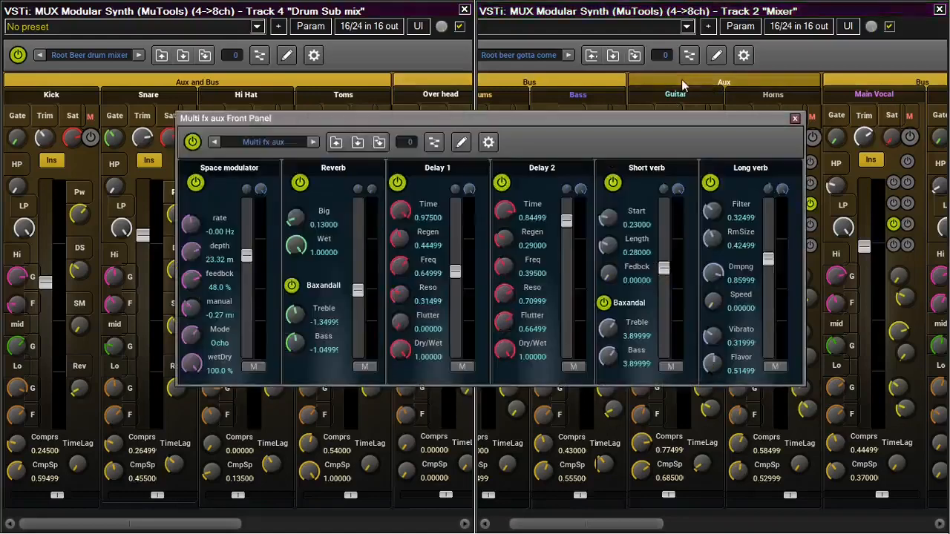
pyautogui.click(681, 80)
pyautogui.click(844, 83)
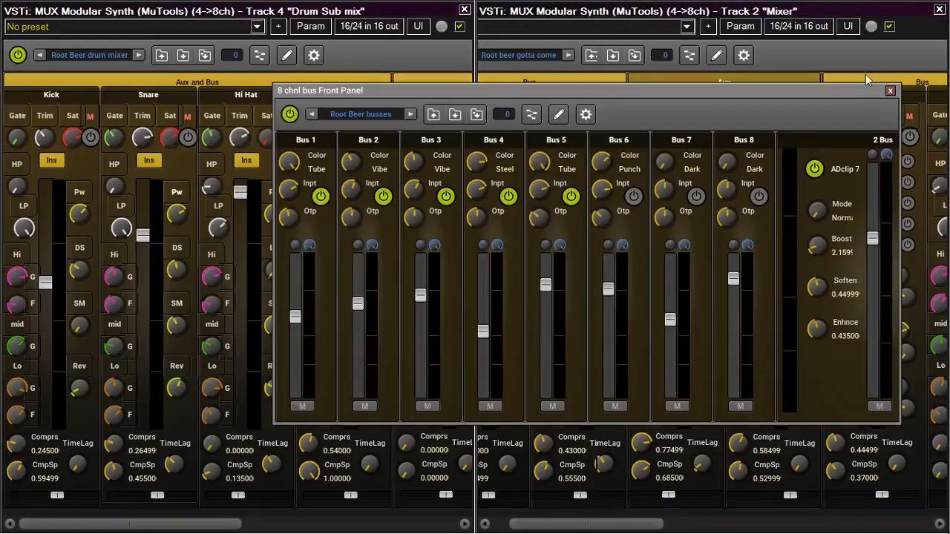
pyautogui.click(865, 74)
pyautogui.moveTo(537, 520); pyautogui.dragTo(520, 528)
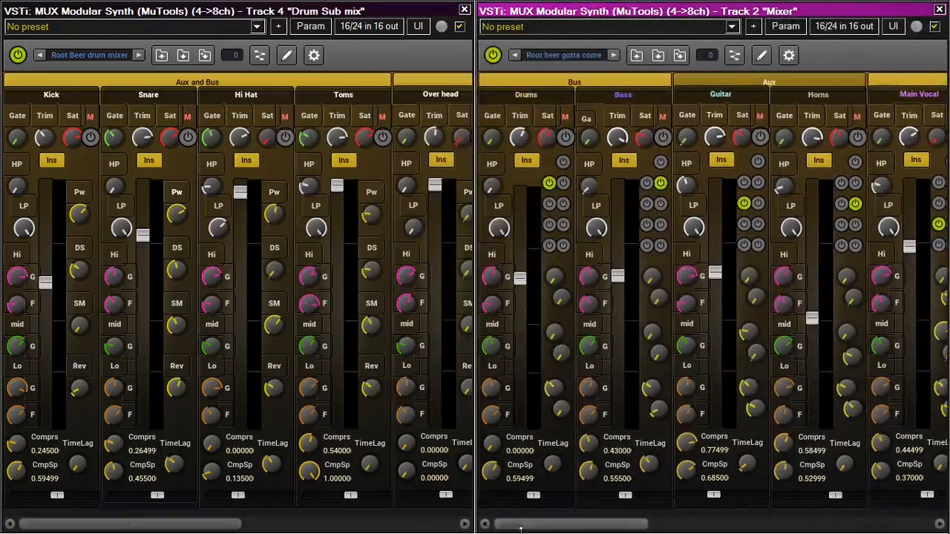
pyautogui.moveTo(229, 528); pyautogui.dragTo(170, 528)
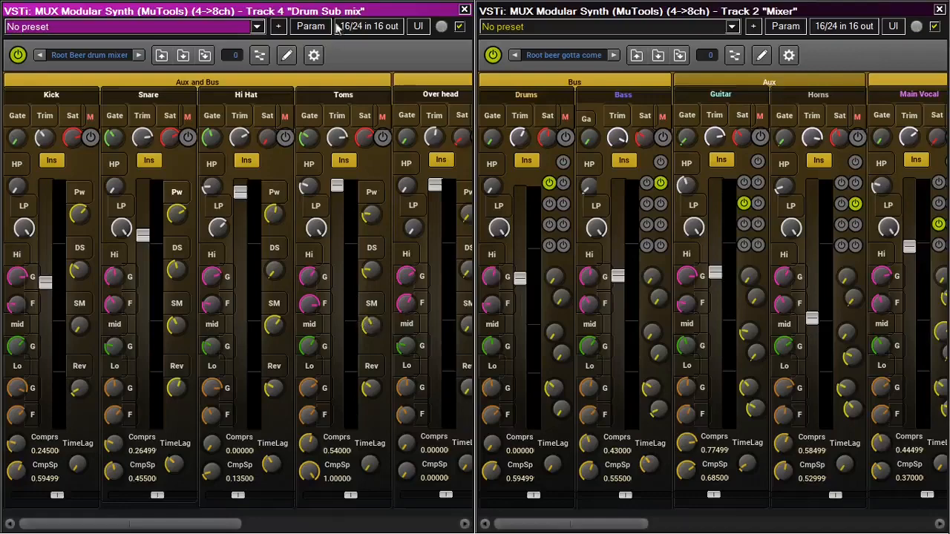
# Move the Drum Sub mix window off the track list, solo the Overhead track, and snap the window back beside the Mixer
pyautogui.moveTo(401, 13); pyautogui.dragTo(949, 95)
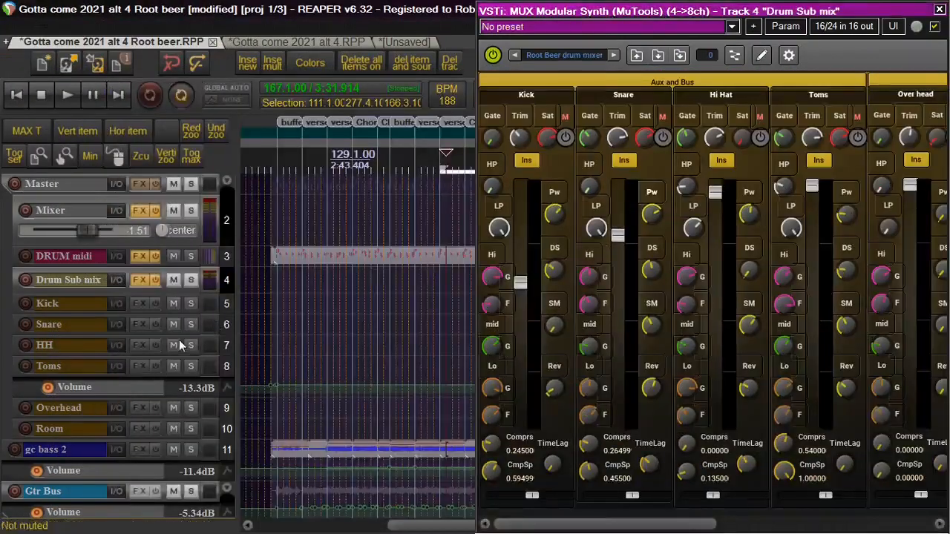
pyautogui.click(191, 408)
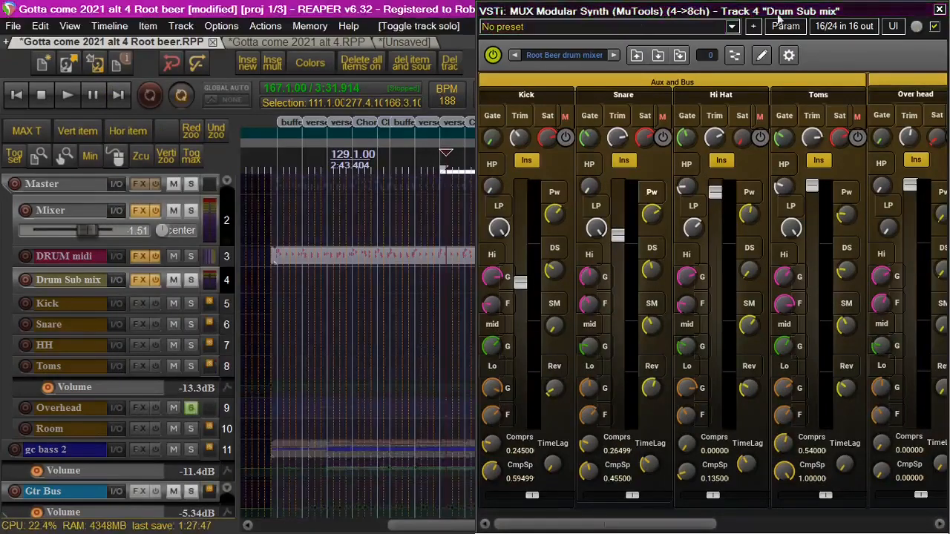
pyautogui.moveTo(790, 16); pyautogui.dragTo(1, 90)
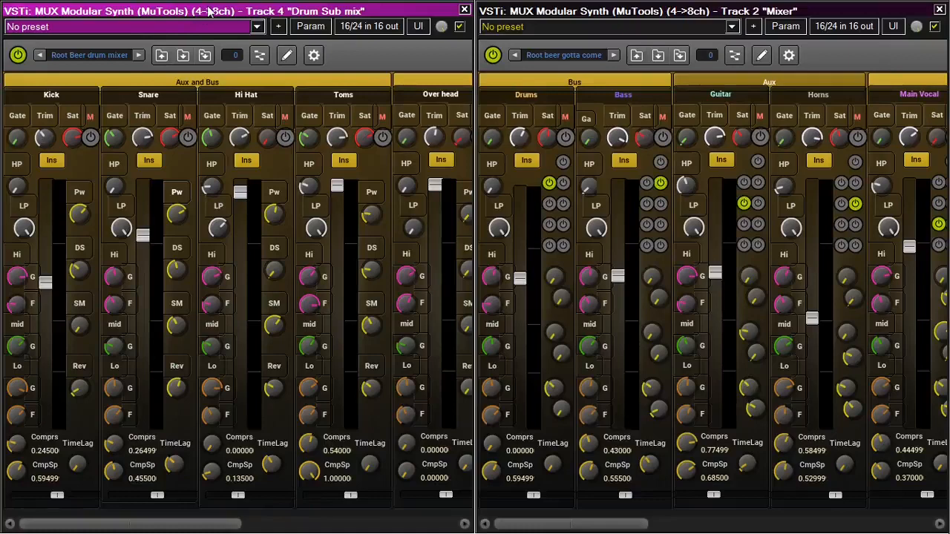
# Start playback of the soloed Overhead track and watch its signal with the Drum Sub mix and Mixer windows side by side
pyautogui.moveTo(206, 12); pyautogui.dragTo(344, 80)
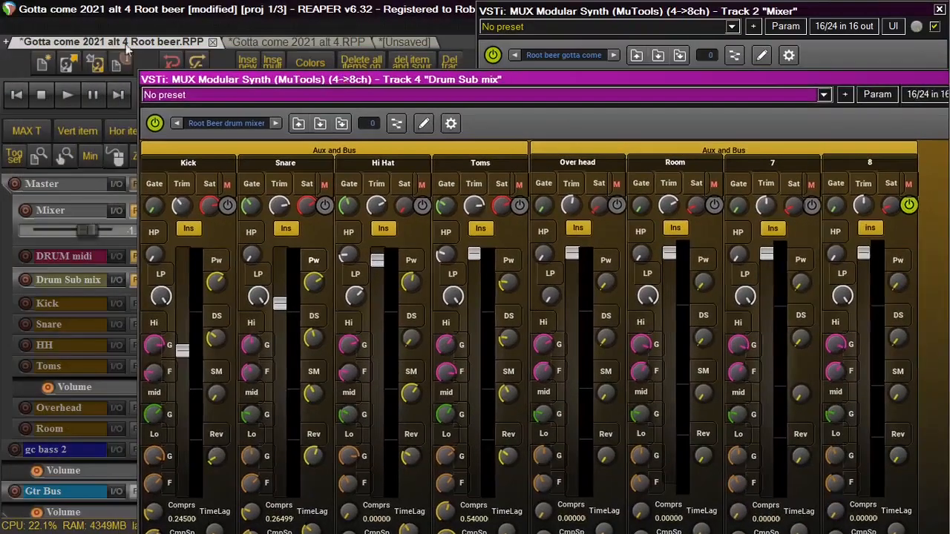
pyautogui.click(66, 98)
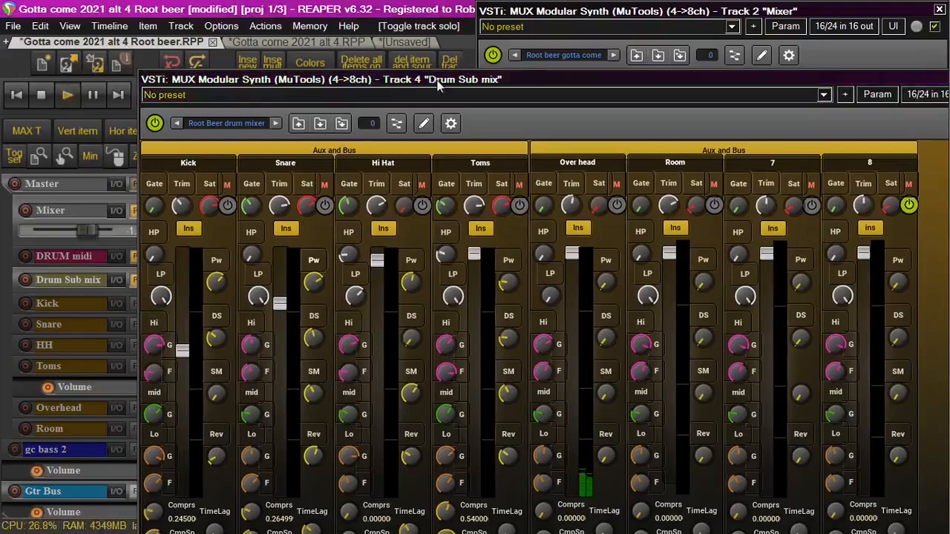
pyautogui.moveTo(436, 82); pyautogui.dragTo(0, 46)
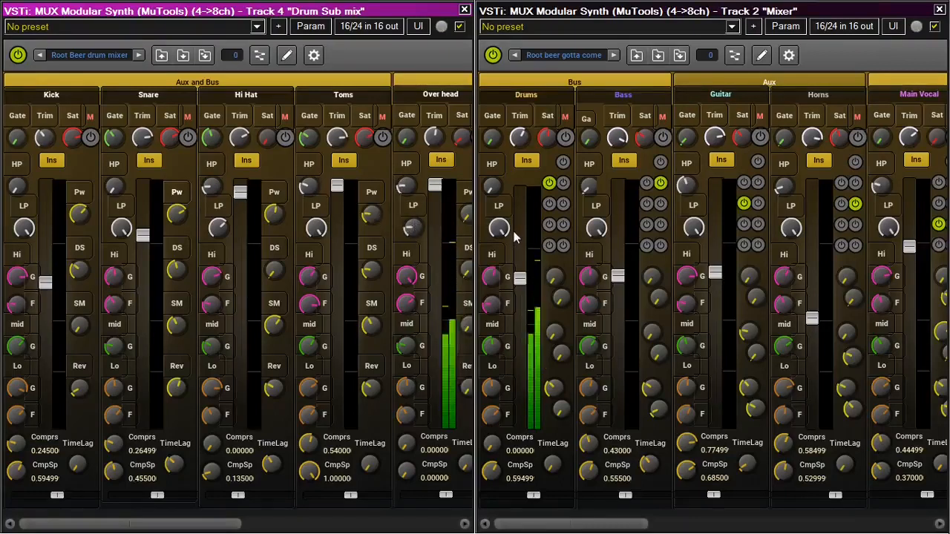
pyautogui.moveTo(514, 236)
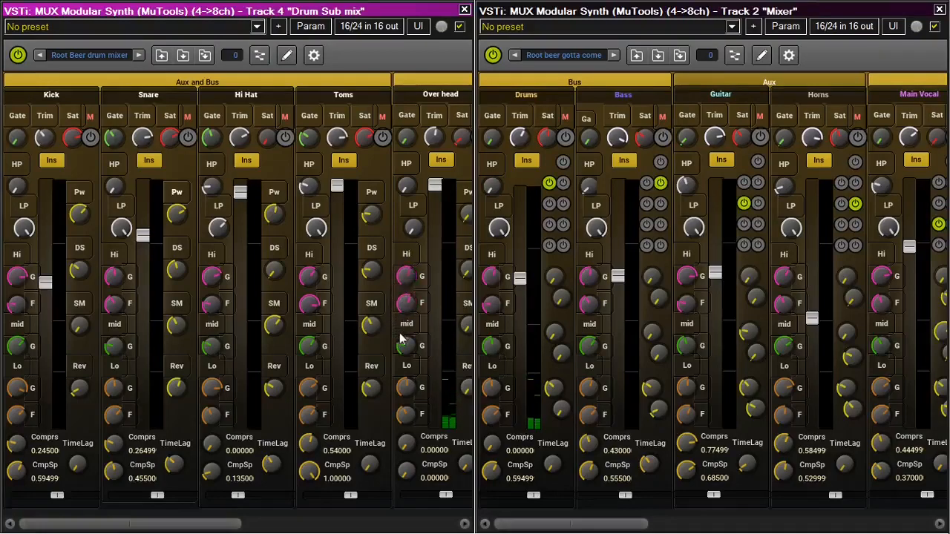
# Stop playback and close both the Drum Sub mix and Mixer floating MUX windows
pyautogui.click(464, 10)
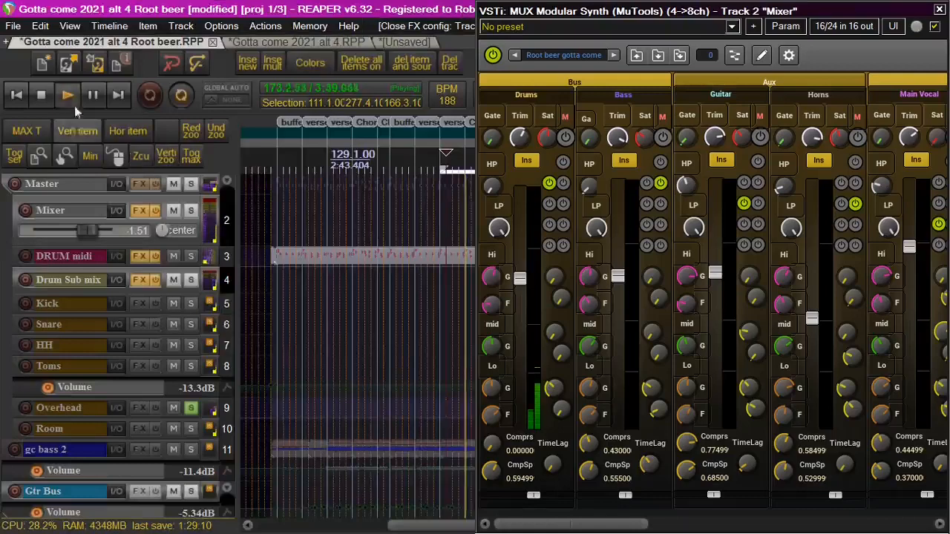
pyautogui.click(41, 97)
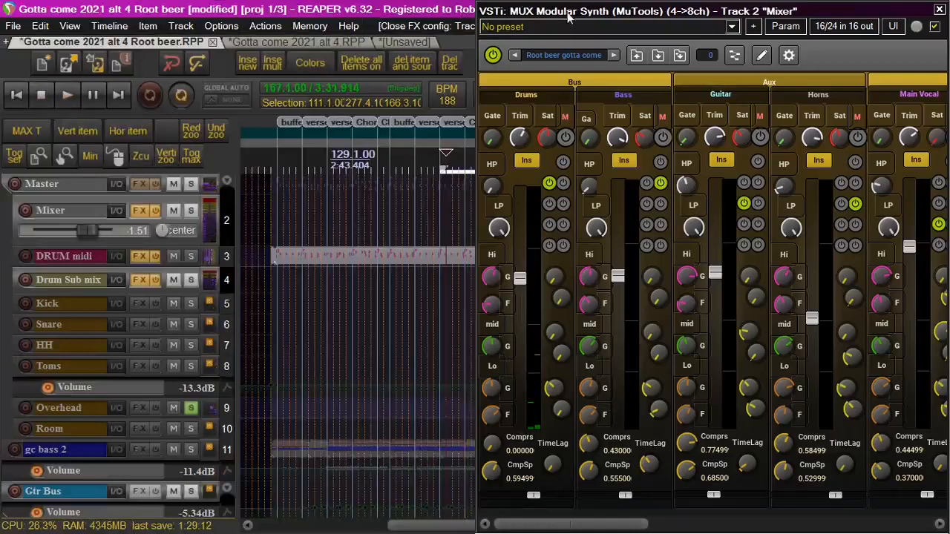
pyautogui.moveTo(568, 15); pyautogui.dragTo(310, 45)
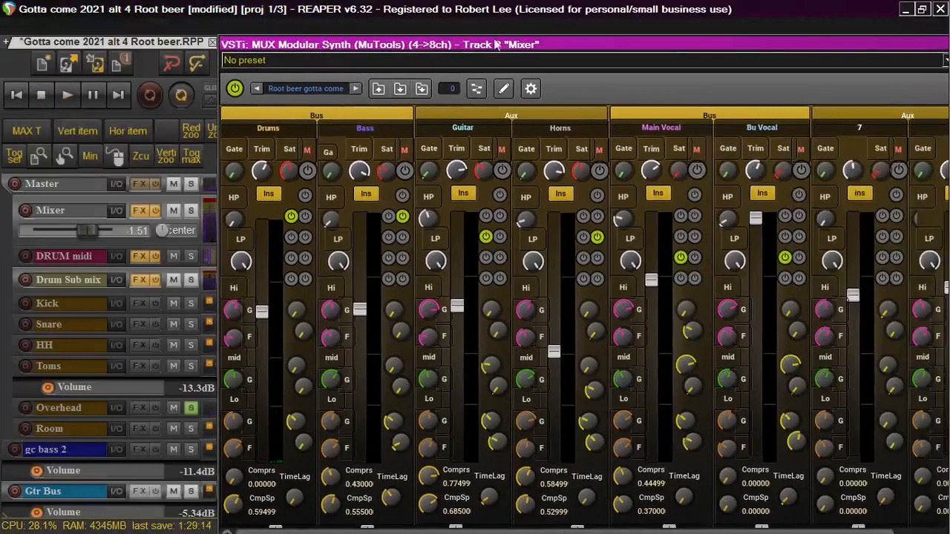
pyautogui.moveTo(496, 44); pyautogui.dragTo(166, 59)
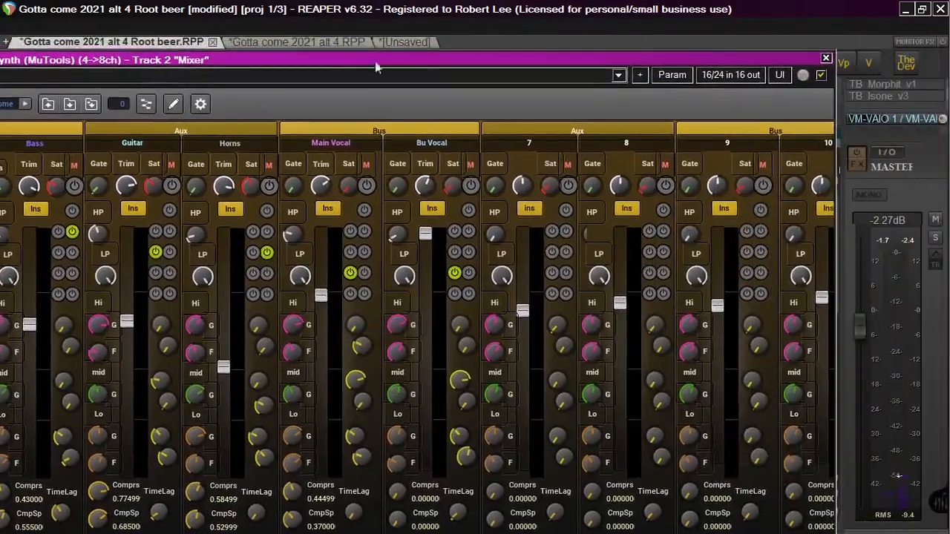
pyautogui.click(826, 58)
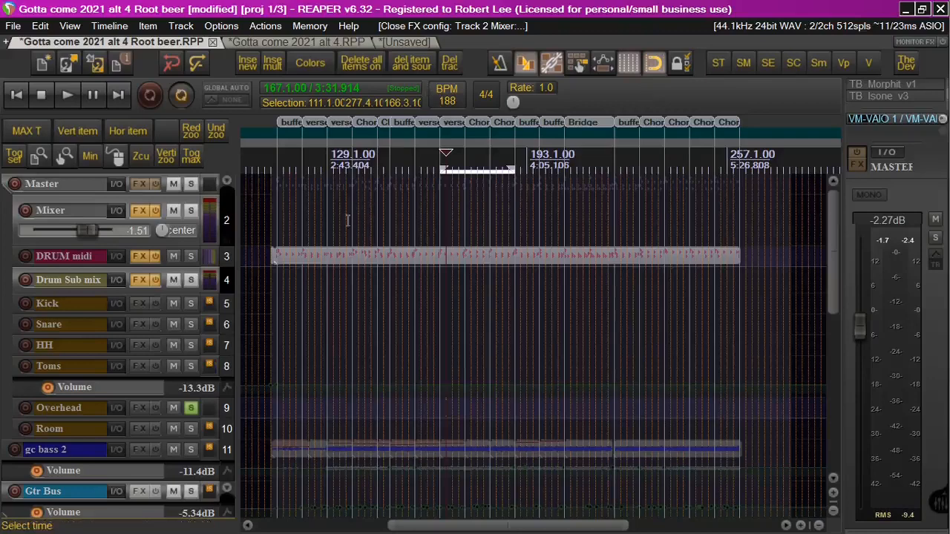
# Open the Mixer track's FX chain, move it clear of the track list, and unsolo the Overhead track
pyautogui.click(141, 210)
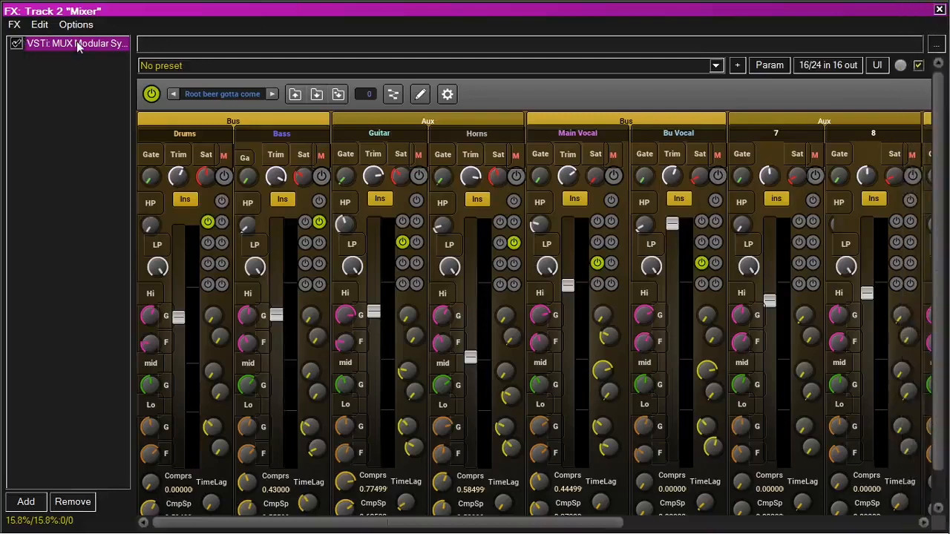
pyautogui.moveTo(176, 15); pyautogui.dragTo(489, 83)
pyautogui.click(191, 408)
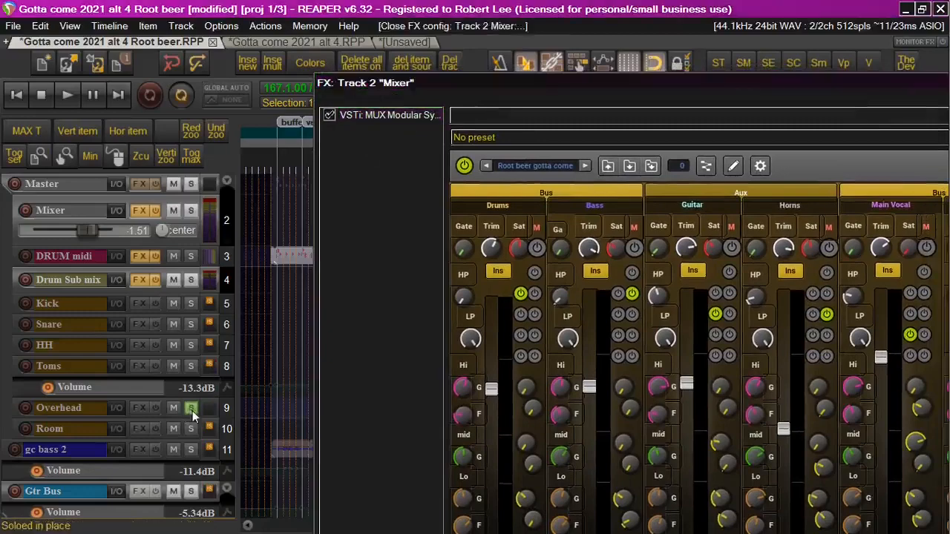
# Float the Mixer's MUX window from its FX chain, and reposition and heighten it to show the full channel strips
pyautogui.moveTo(443, 84); pyautogui.dragTo(152, 28)
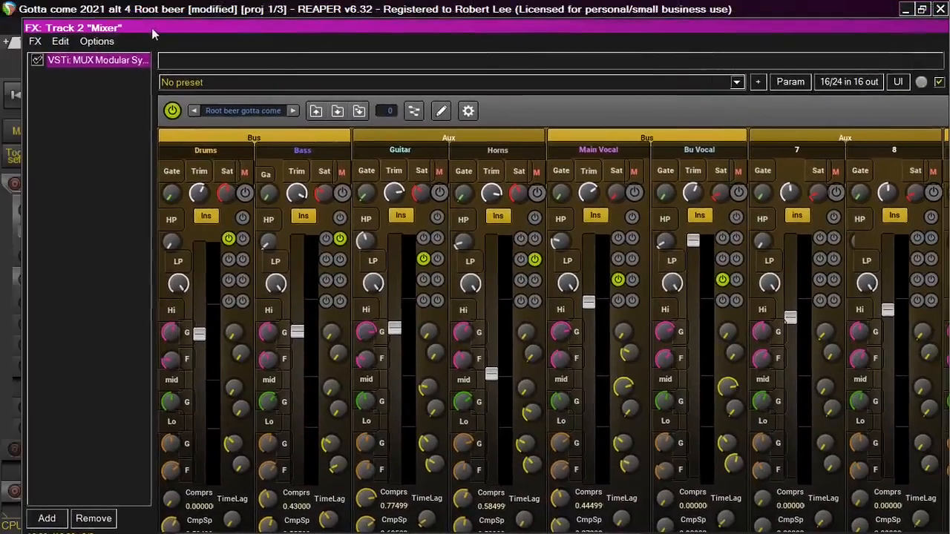
pyautogui.doubleClick(101, 61)
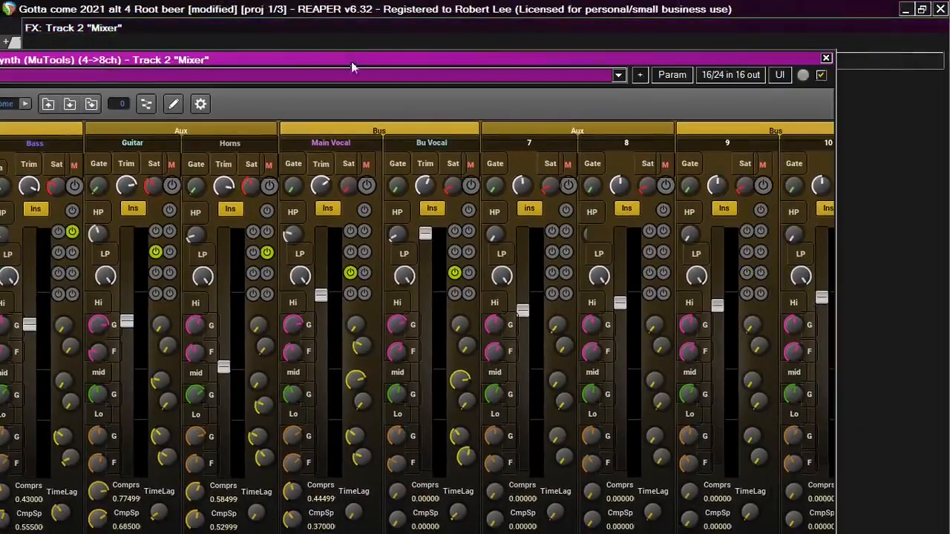
pyautogui.moveTo(357, 62); pyautogui.dragTo(458, 9)
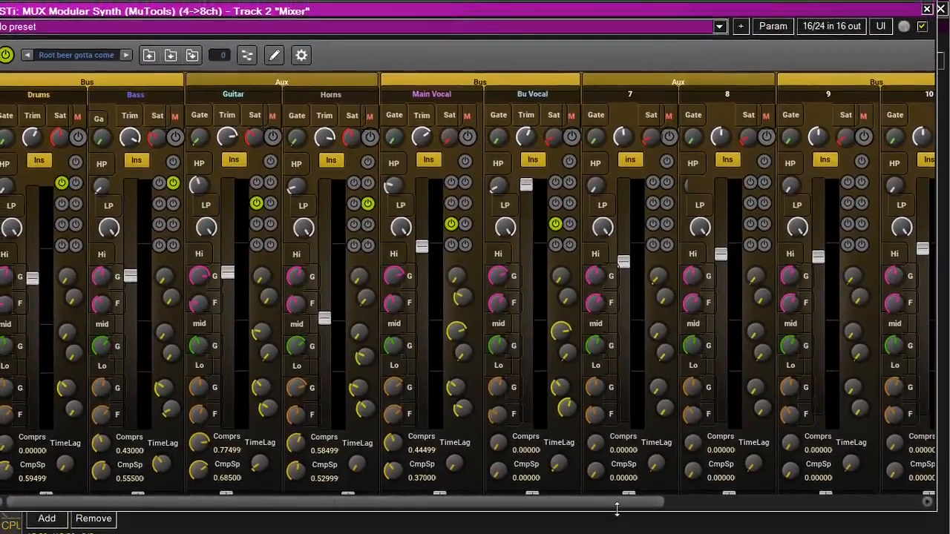
pyautogui.moveTo(617, 509); pyautogui.dragTo(616, 531)
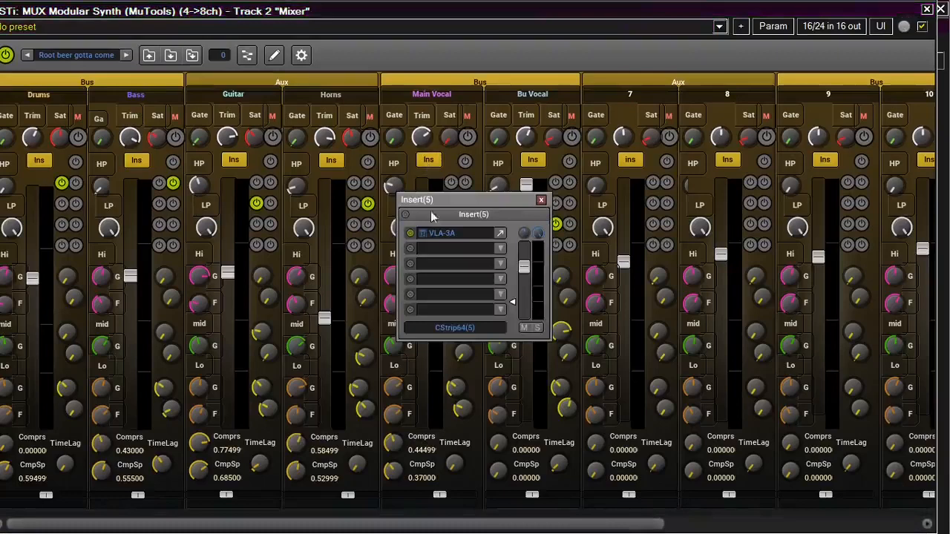
# Open the VLA-3A from the Main Vocal channel's insert rack, close both windows, and reopen the rack and the plugin
pyautogui.click(456, 233)
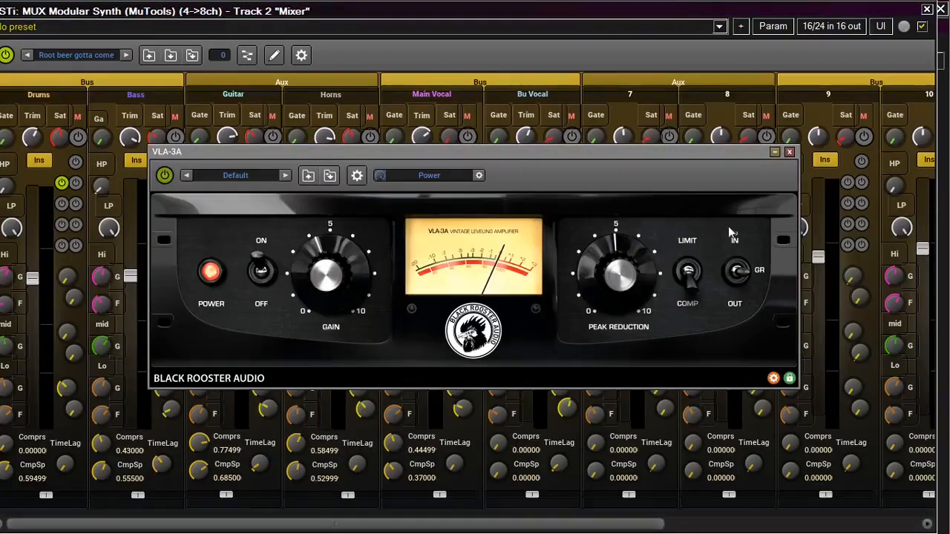
pyautogui.click(790, 153)
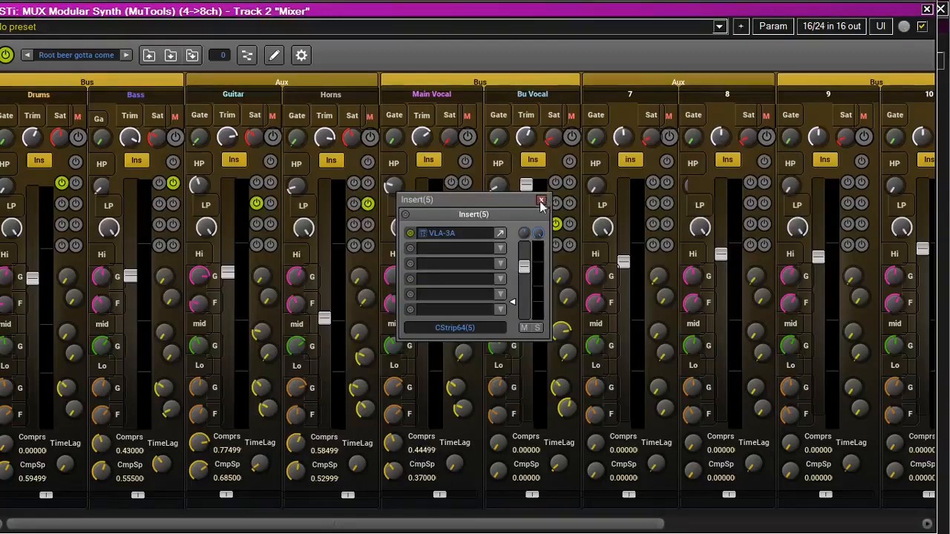
pyautogui.click(541, 201)
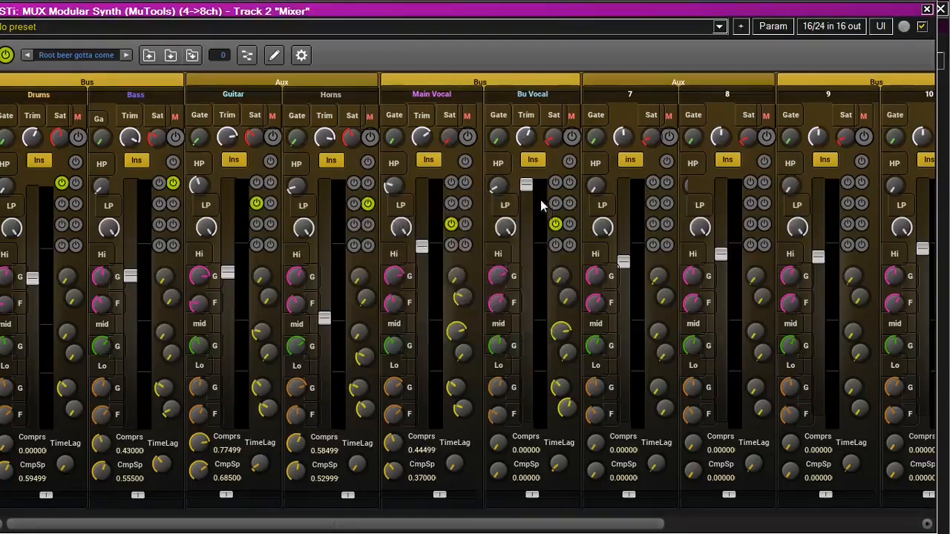
pyautogui.click(438, 161)
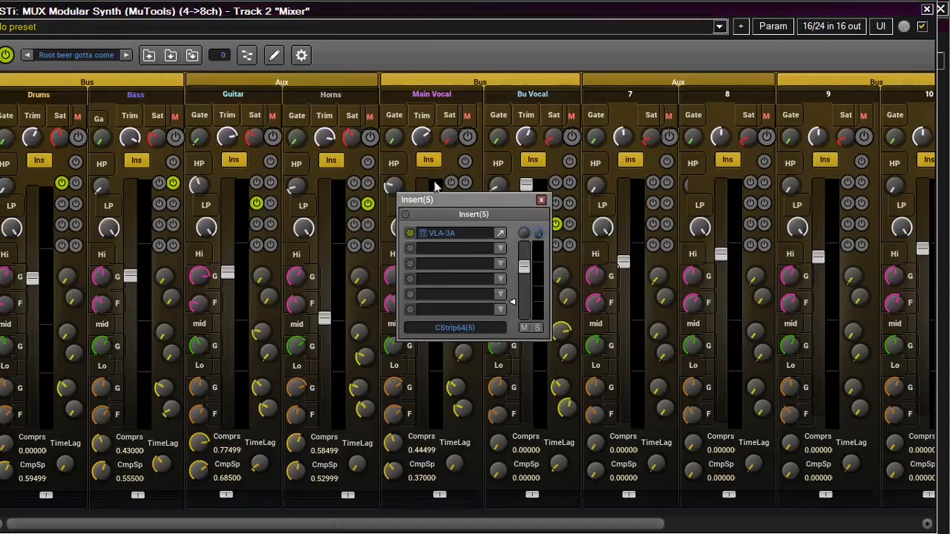
pyautogui.doubleClick(451, 233)
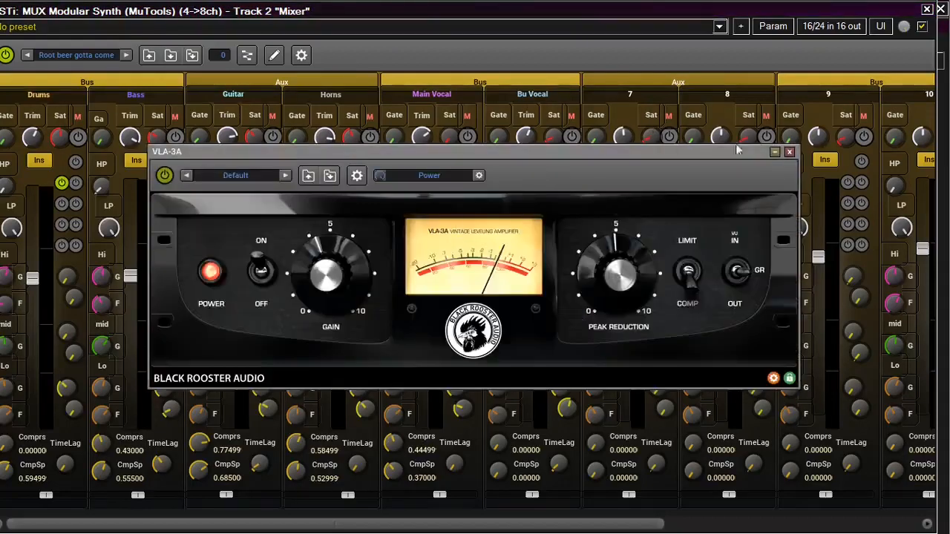
# Close the VLA-3A plugin, the Main Vocal insert rack and the Mixer track's FX chain, leaving the MUX window floating
pyautogui.click(789, 152)
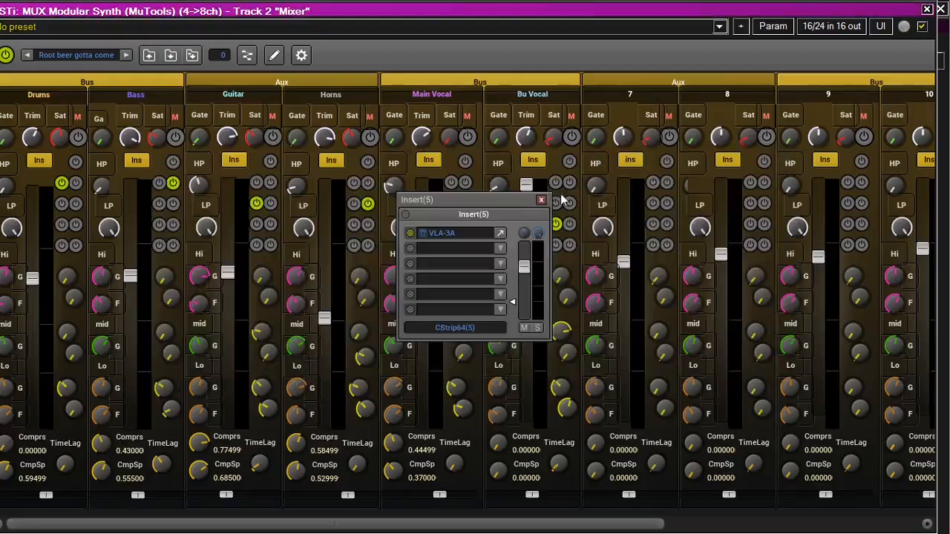
pyautogui.click(540, 200)
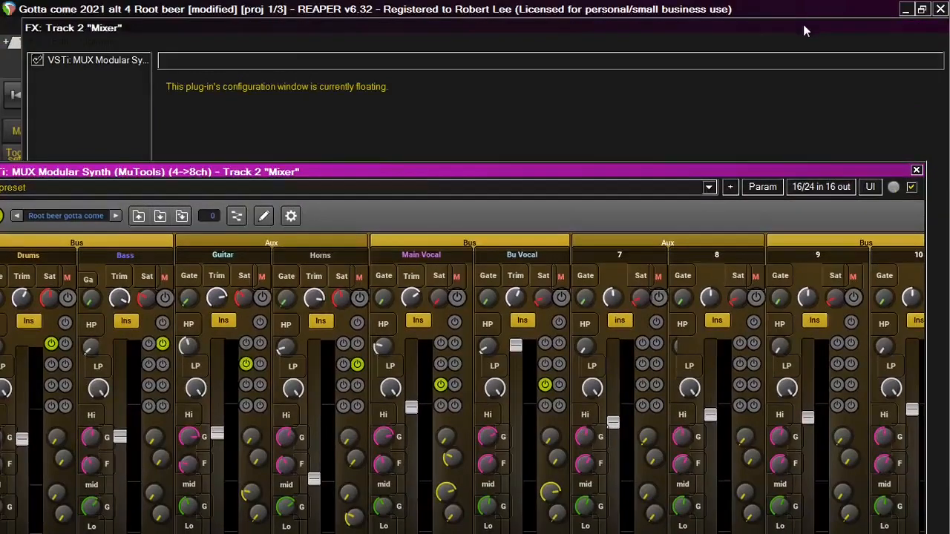
pyautogui.moveTo(803, 24); pyautogui.dragTo(714, 37)
pyautogui.click(872, 40)
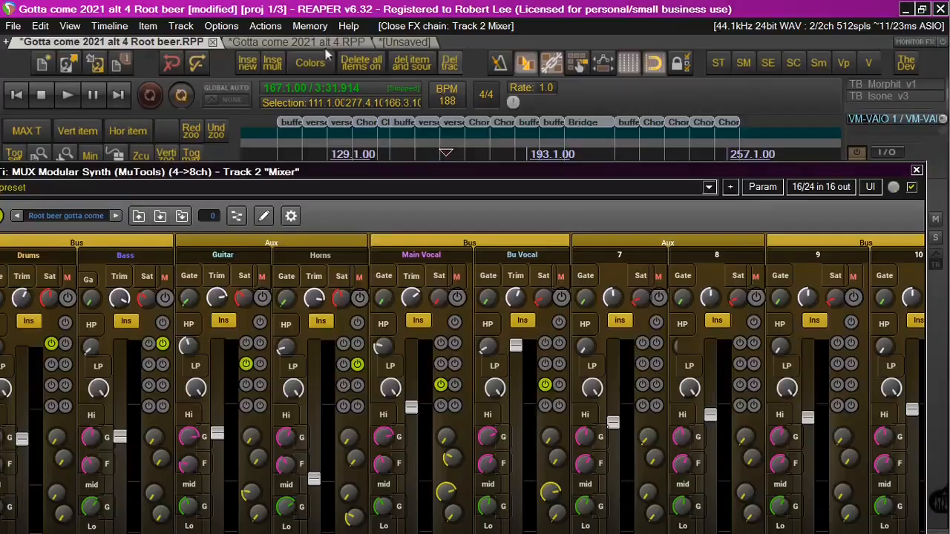
# Move the Mixer's MUX window back up, start playback, and view the 8-channel bus panel before closing it
pyautogui.moveTo(138, 172); pyautogui.dragTo(147, 15)
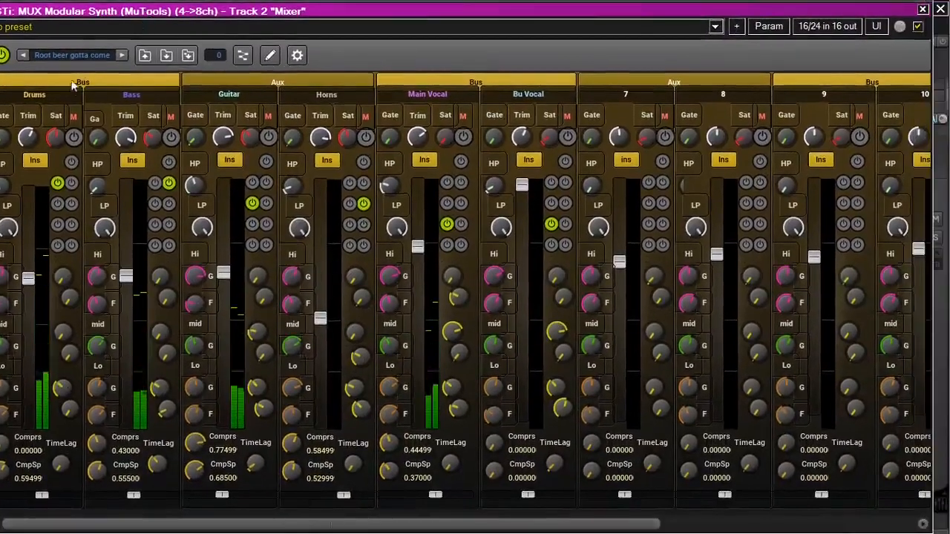
pyautogui.click(100, 77)
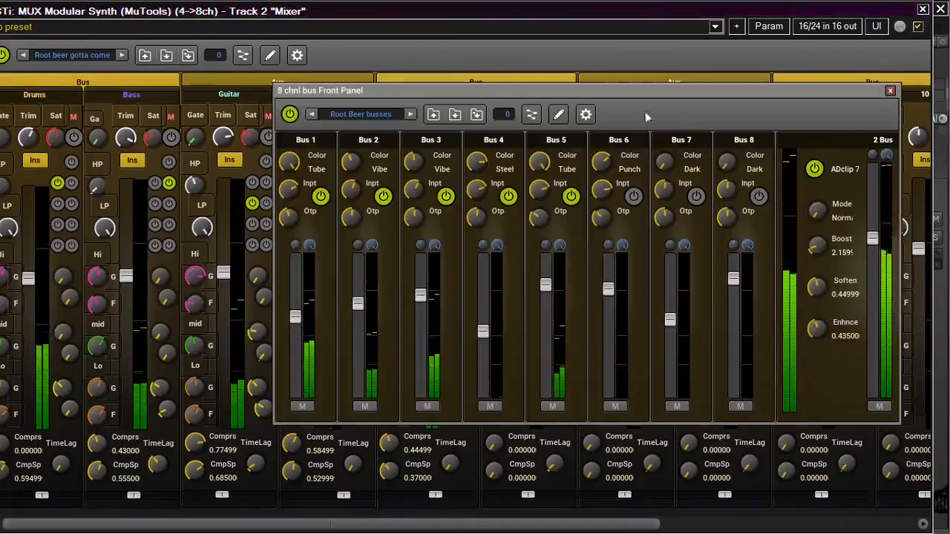
pyautogui.click(890, 91)
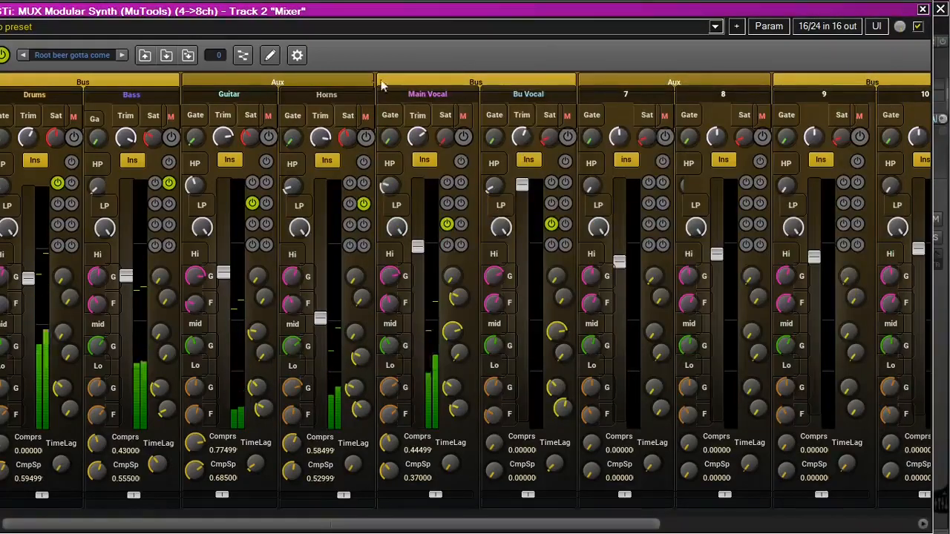
# Open the Multi fx aux panel, raise the Short verb fader, return it to about -2.08 dB, and close the panel
pyautogui.click(277, 82)
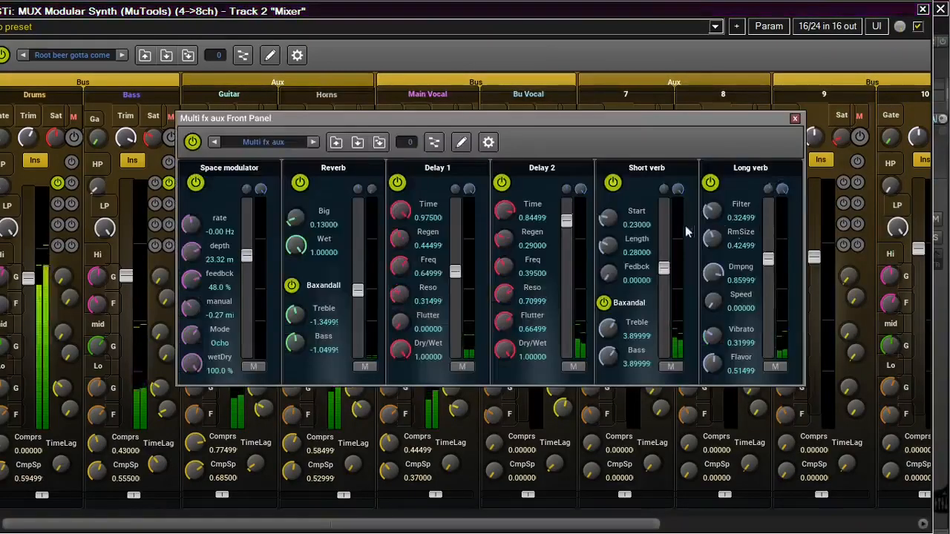
pyautogui.moveTo(663, 267); pyautogui.dragTo(664, 194)
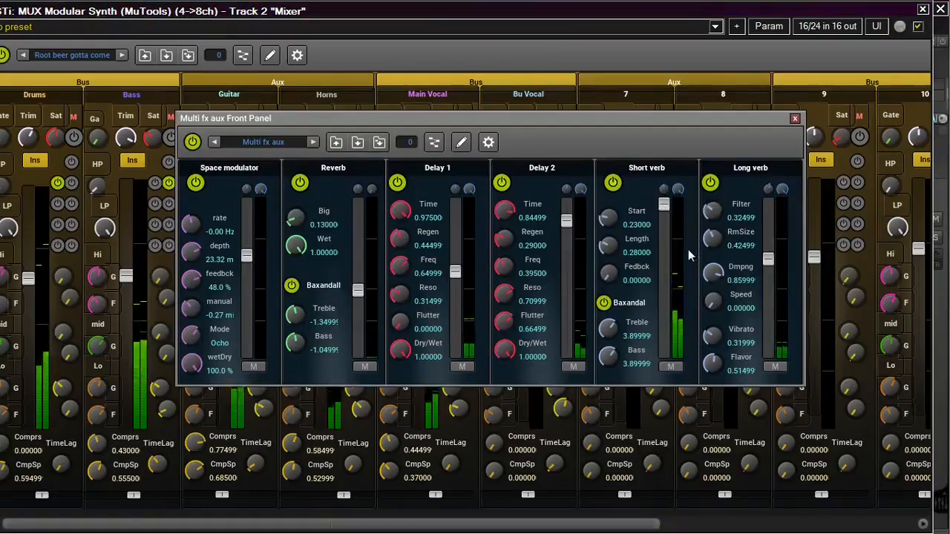
pyautogui.moveTo(666, 211); pyautogui.dragTo(663, 265)
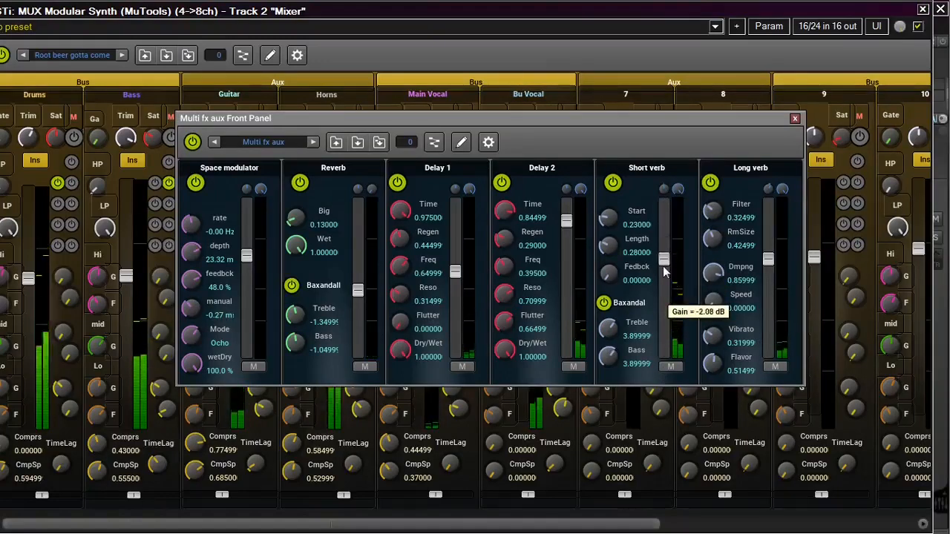
pyautogui.click(794, 118)
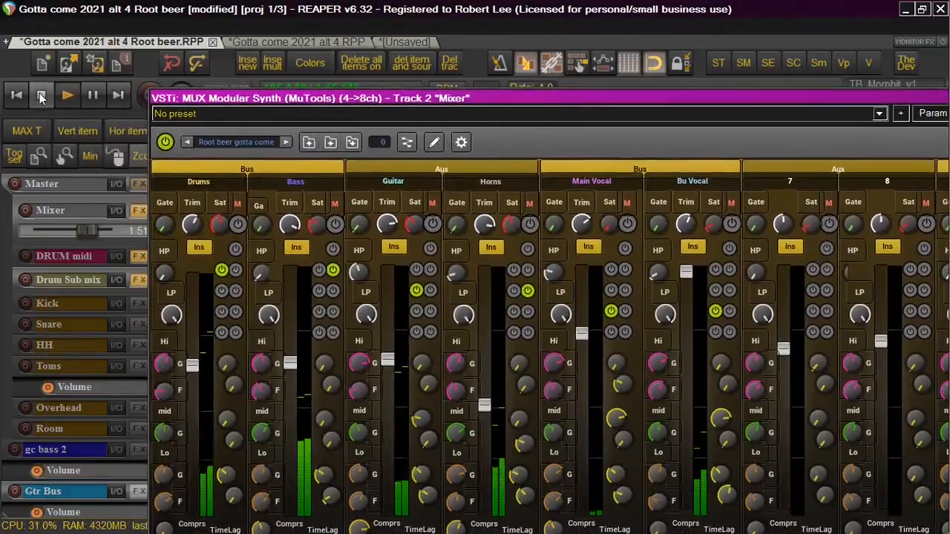
# Stop playback, solo the Gtr Bus track, restart playback, and reposition the MUX window to show the full channel strips
pyautogui.moveTo(206, 97); pyautogui.dragTo(321, 97)
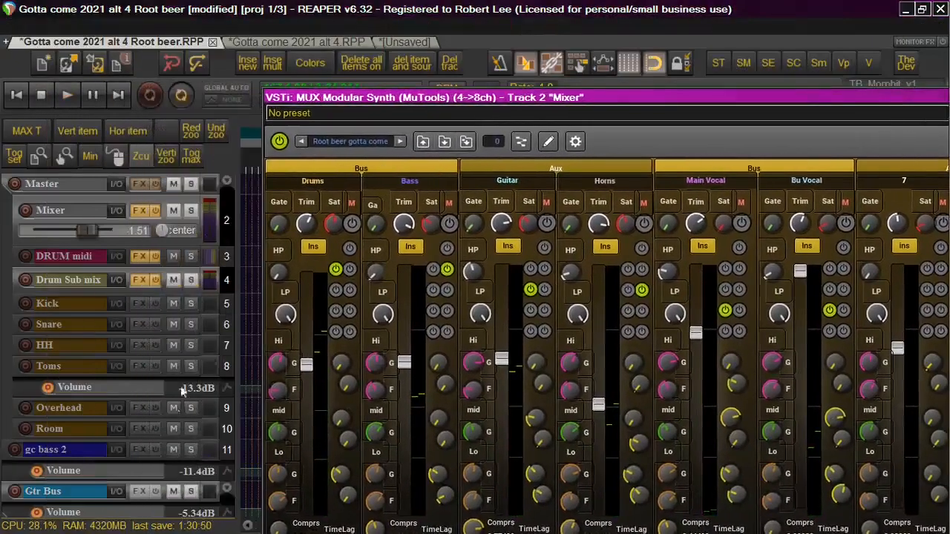
pyautogui.click(189, 491)
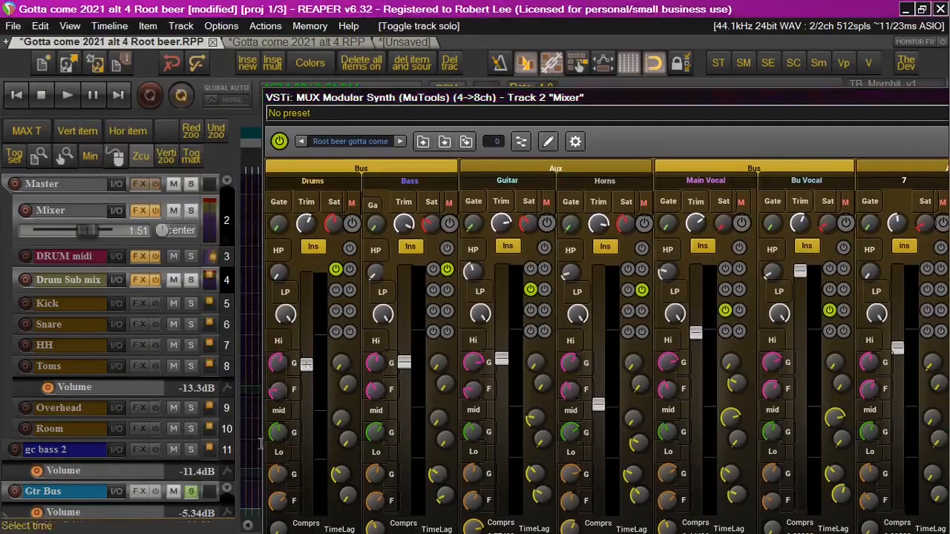
pyautogui.click(69, 94)
pyautogui.moveTo(416, 104); pyautogui.dragTo(150, 19)
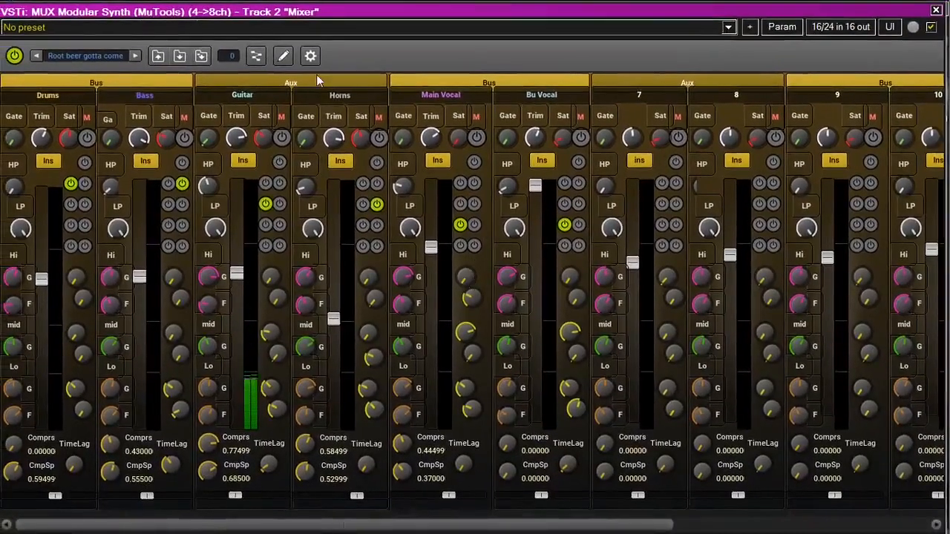
# Open the Multi fx aux panel, switch off Long verb, and raise Short verb's fader and its Length to 0.925
pyautogui.doubleClick(316, 81)
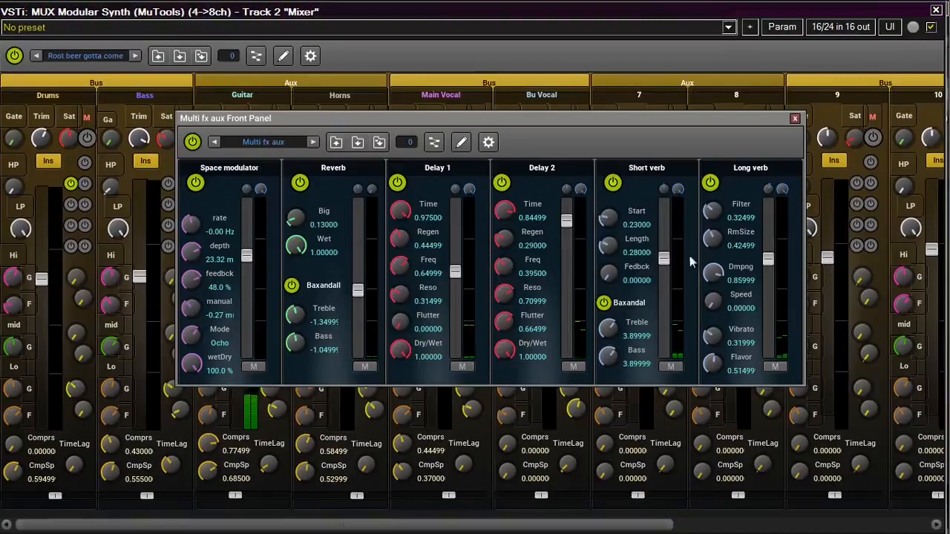
pyautogui.click(711, 183)
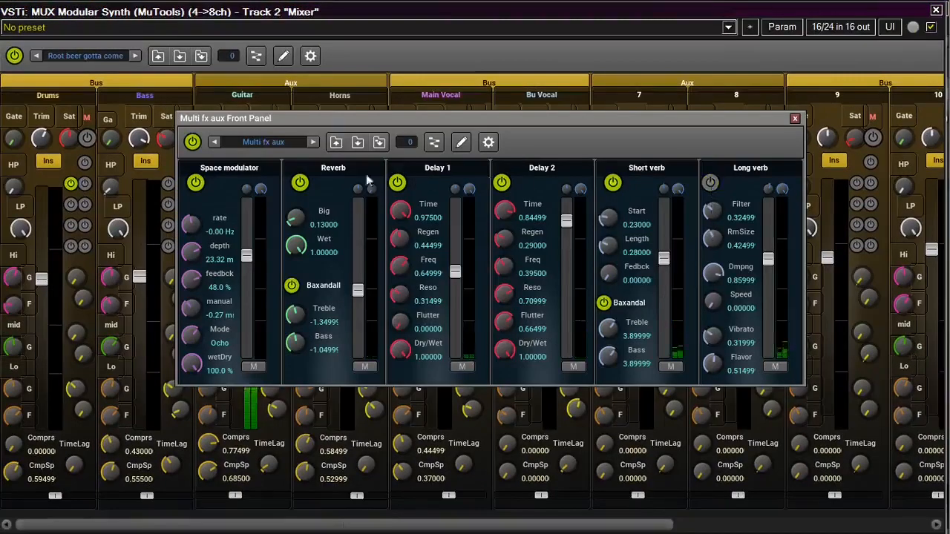
pyautogui.moveTo(668, 261); pyautogui.dragTo(617, 212)
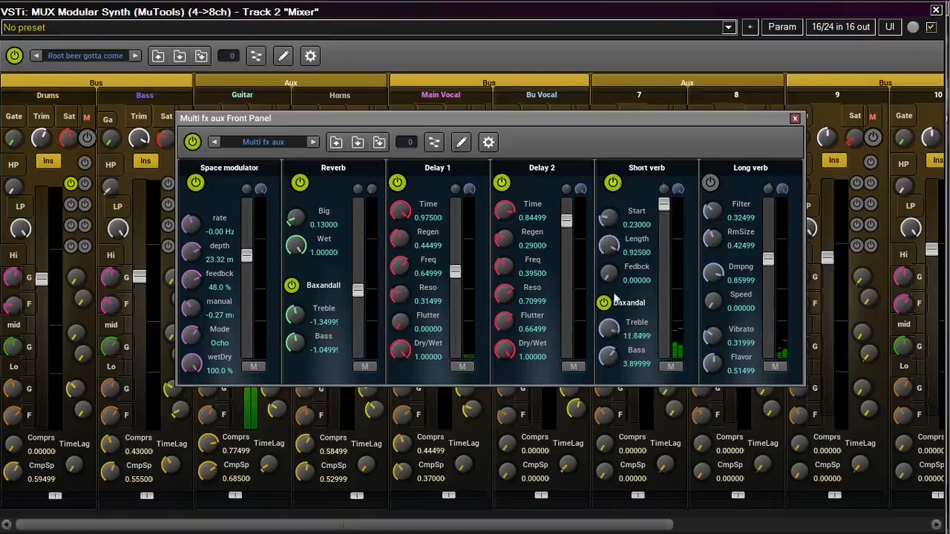
# Sweep the Short verb's Baxandall Treble and Bass between their extremes, and settle on Treble 4.95 and Bass 3.6
pyautogui.moveTo(618, 329); pyautogui.dragTo(613, 273)
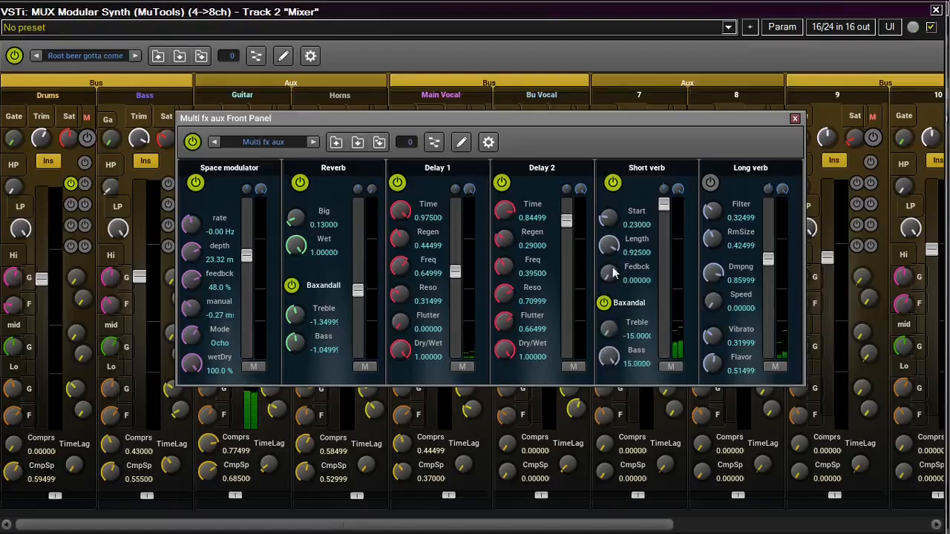
pyautogui.moveTo(607, 355); pyautogui.dragTo(590, 382)
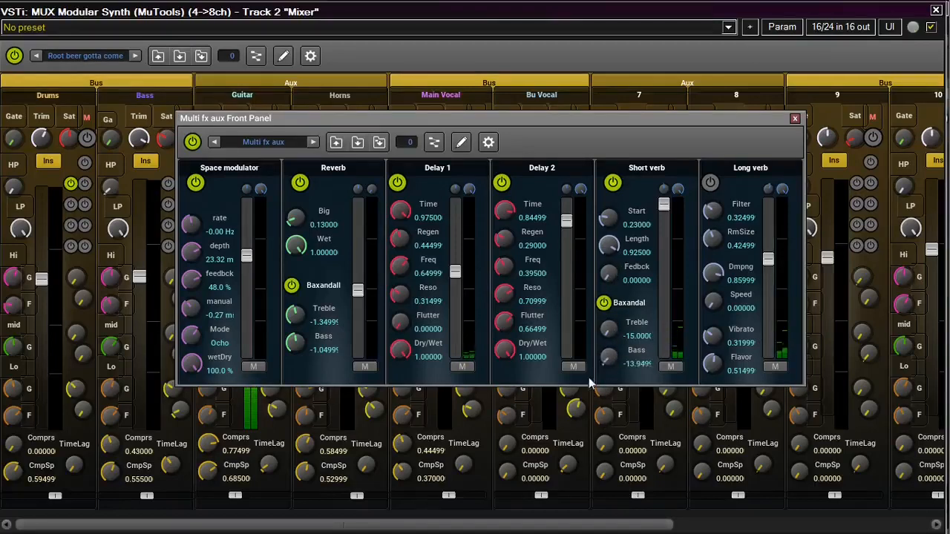
pyautogui.moveTo(590, 342); pyautogui.dragTo(595, 305)
pyautogui.moveTo(612, 338); pyautogui.dragTo(618, 251)
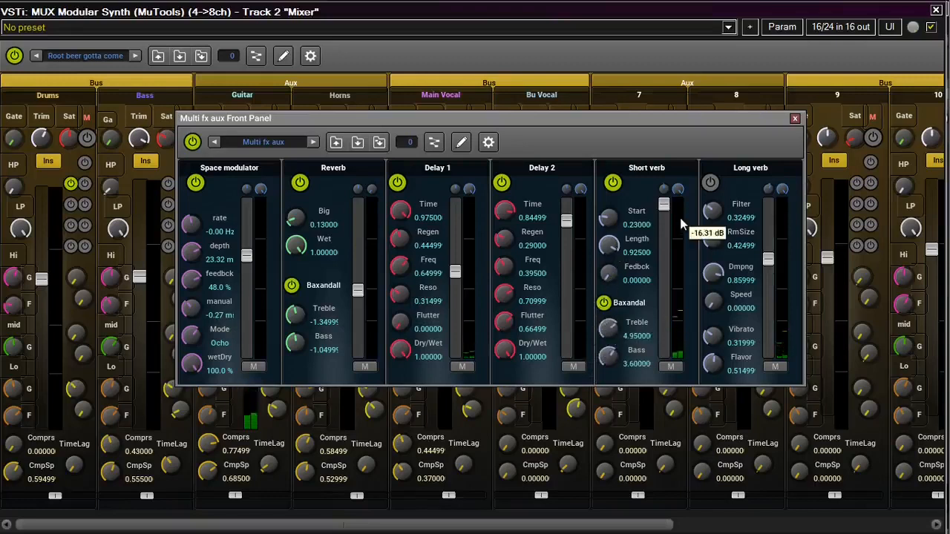
# Sweep Short verb's Start and set it to 0.295, set Feedback to 0.165 and Length to 0.09, and lower its fader
pyautogui.moveTo(605, 218); pyautogui.dragTo(613, 190)
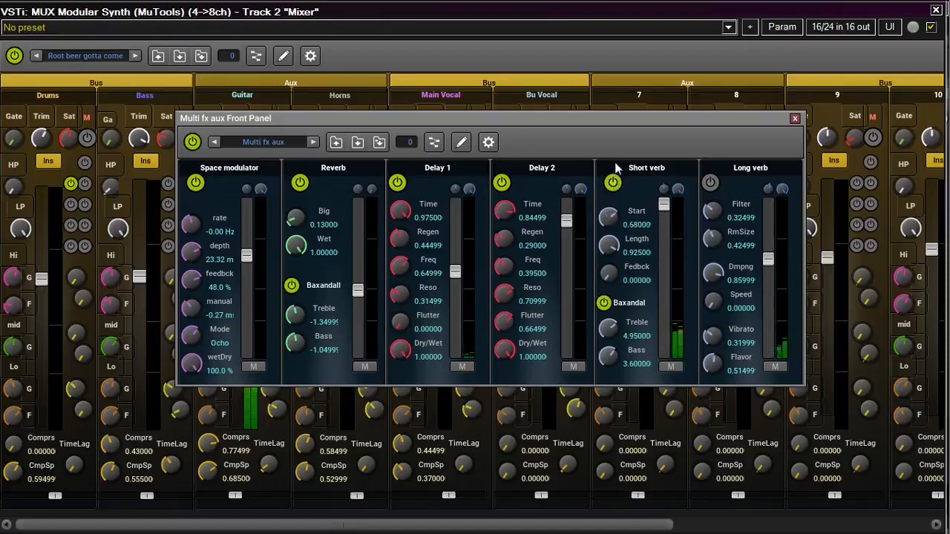
pyautogui.moveTo(616, 169); pyautogui.dragTo(607, 204)
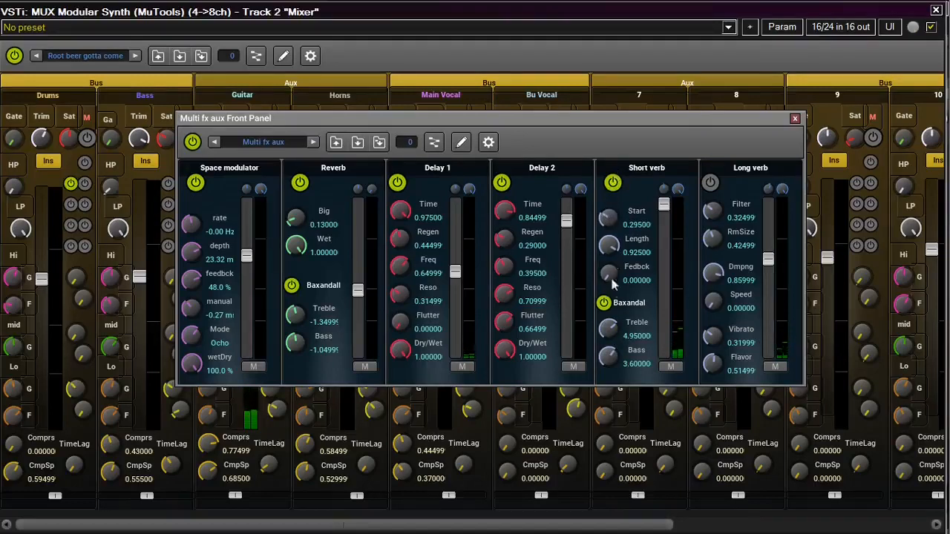
pyautogui.moveTo(610, 273); pyautogui.dragTo(601, 356)
pyautogui.moveTo(665, 208); pyautogui.dragTo(663, 297)
# Switch off Short verb, switch on Long verb, and raise the Guitar channel's Long verb send with the aux panel moved clear
pyautogui.click(613, 182)
pyautogui.click(711, 184)
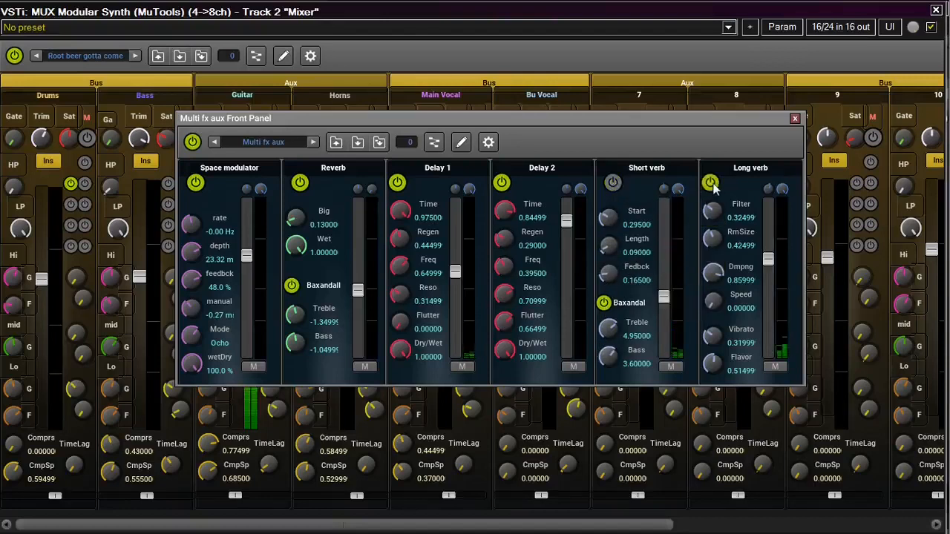
pyautogui.moveTo(482, 120); pyautogui.dragTo(613, 84)
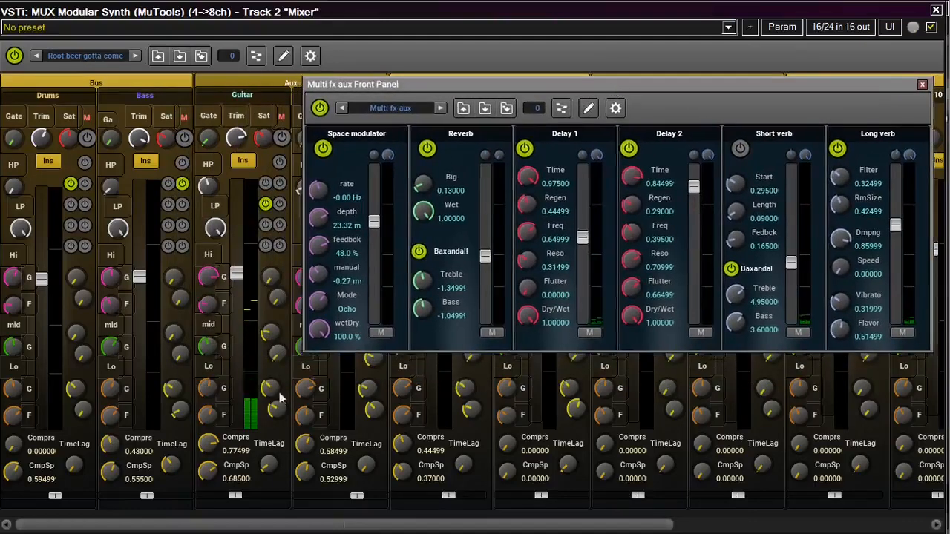
pyautogui.click(279, 412)
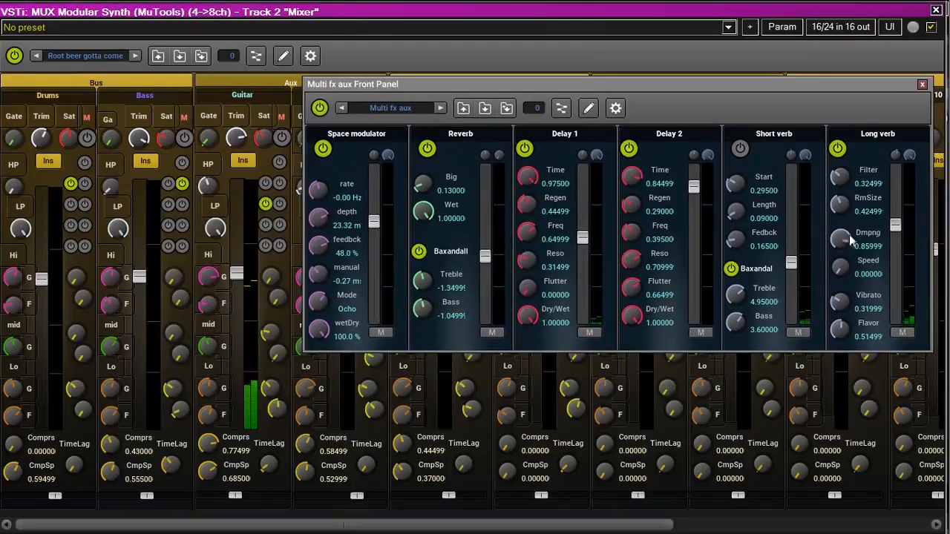
# Raise the Long verb fader, try Damping at about 0.41, set it to about 0.805, and lower the fader again
pyautogui.moveTo(896, 226); pyautogui.dragTo(896, 170)
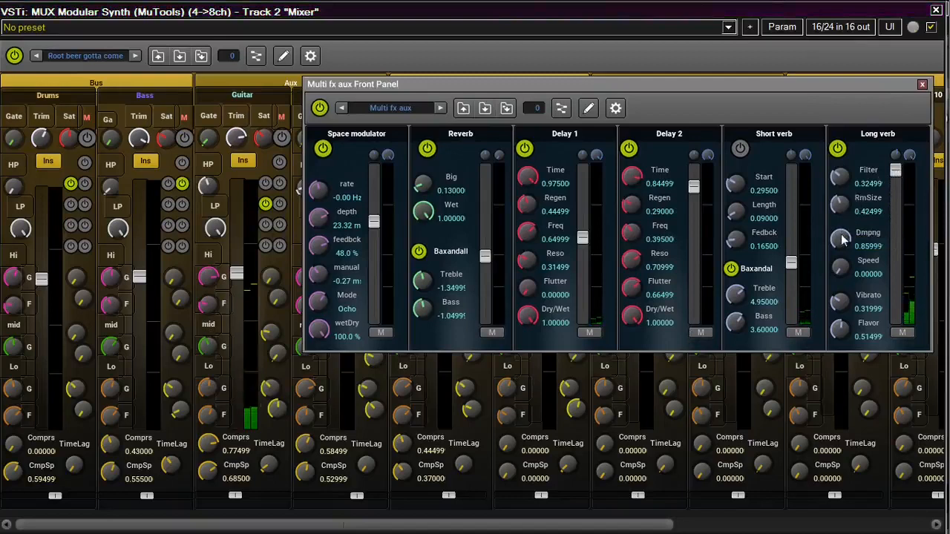
pyautogui.moveTo(843, 238); pyautogui.dragTo(832, 289)
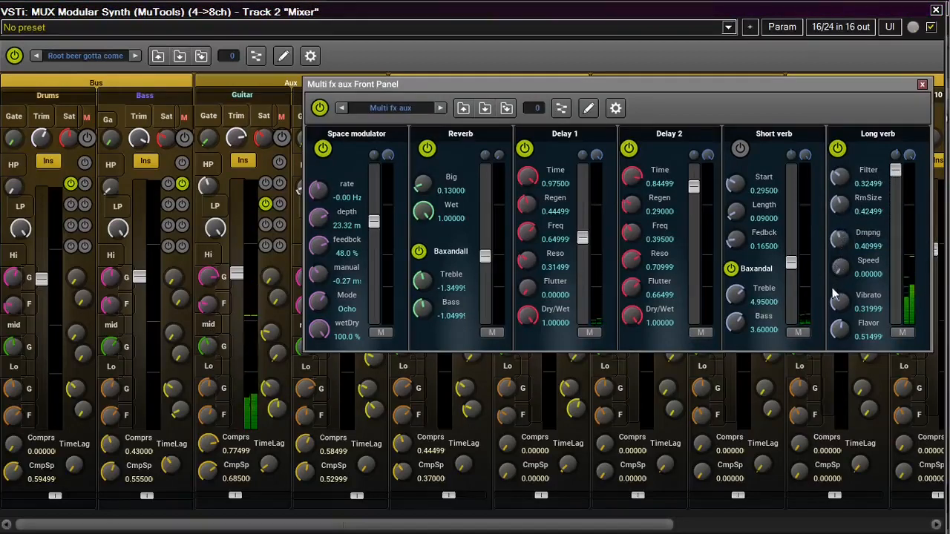
pyautogui.moveTo(831, 289); pyautogui.dragTo(840, 236)
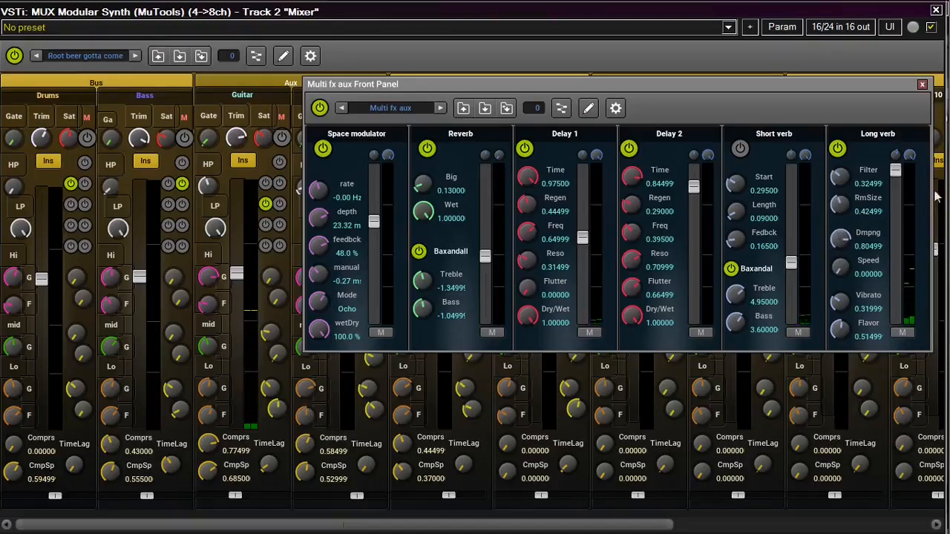
pyautogui.moveTo(895, 170); pyautogui.dragTo(895, 241)
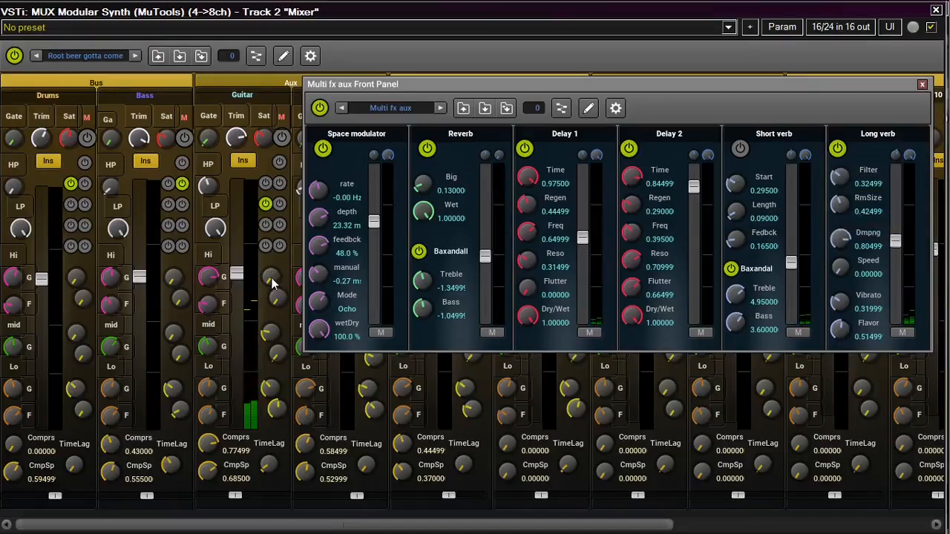
# Try the Space modulator on the Guitar channel by raising its aux send and turning it back down
pyautogui.moveTo(272, 279); pyautogui.dragTo(276, 236)
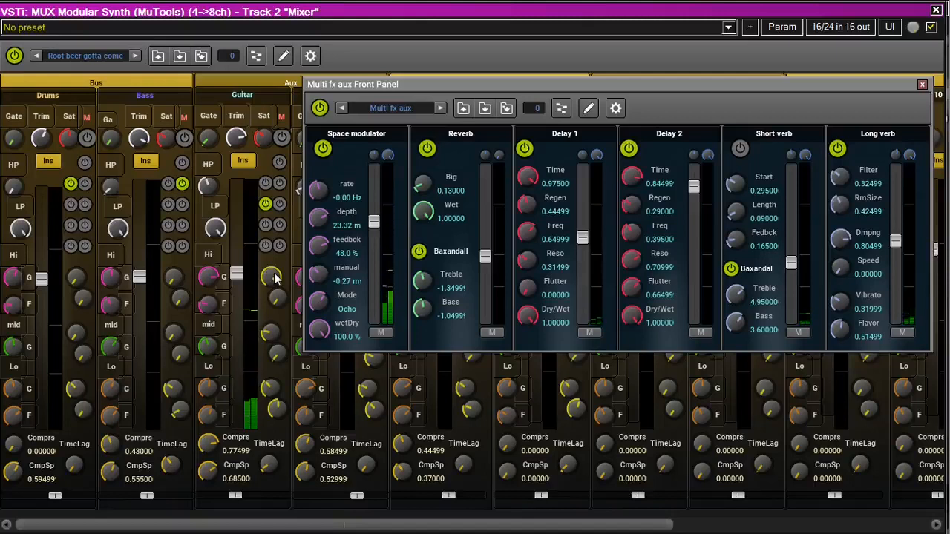
pyautogui.moveTo(274, 277); pyautogui.dragTo(267, 387)
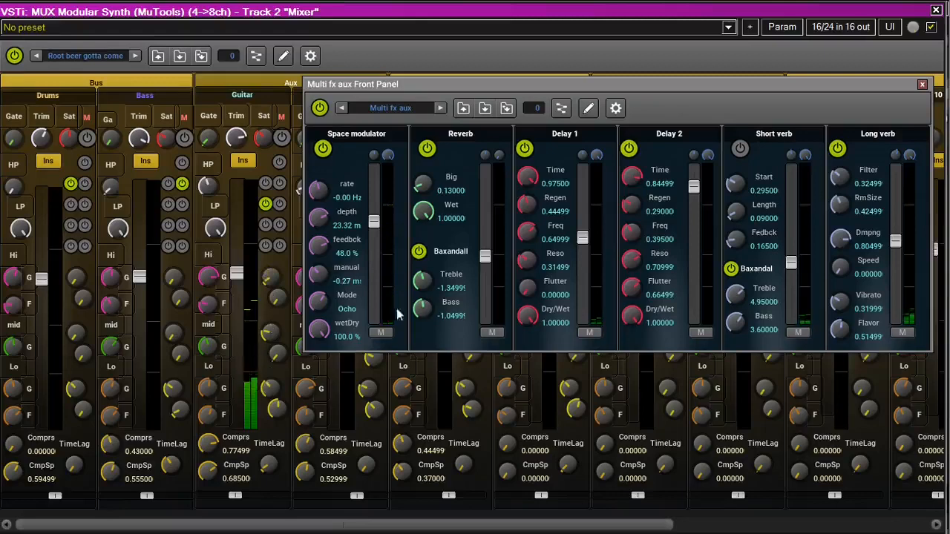
# Close the Multi fx aux panel, stop playback, and close the Mixer's floating MUX window
pyautogui.moveTo(621, 80); pyautogui.dragTo(454, 89)
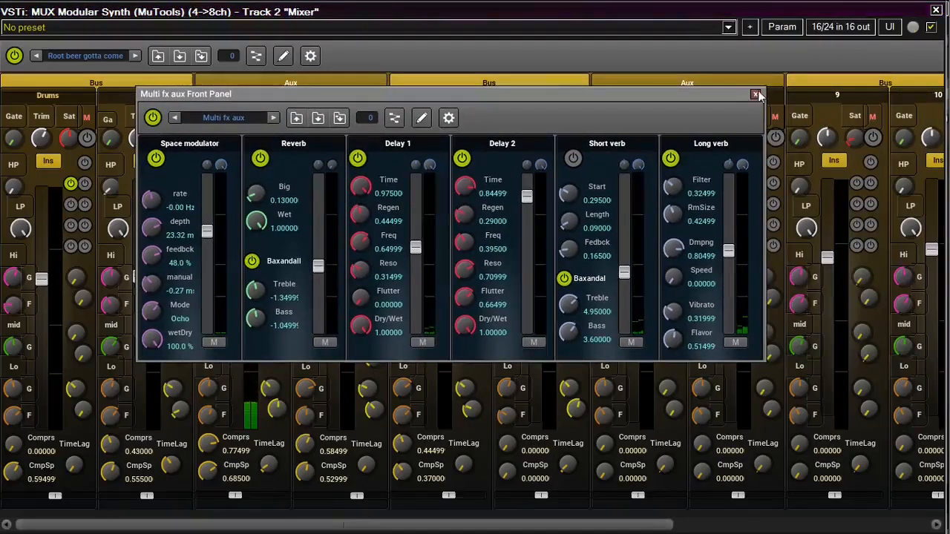
pyautogui.click(756, 94)
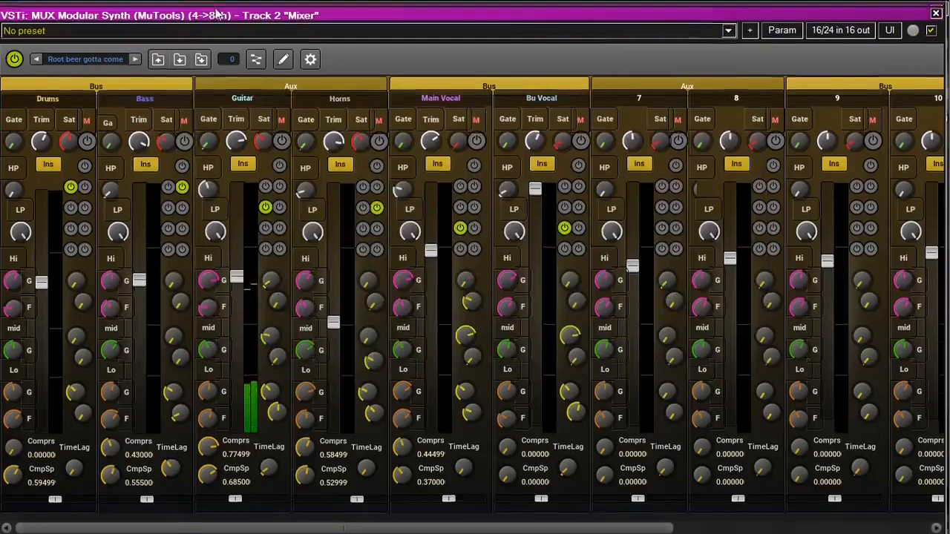
pyautogui.moveTo(211, 14); pyautogui.dragTo(248, 20)
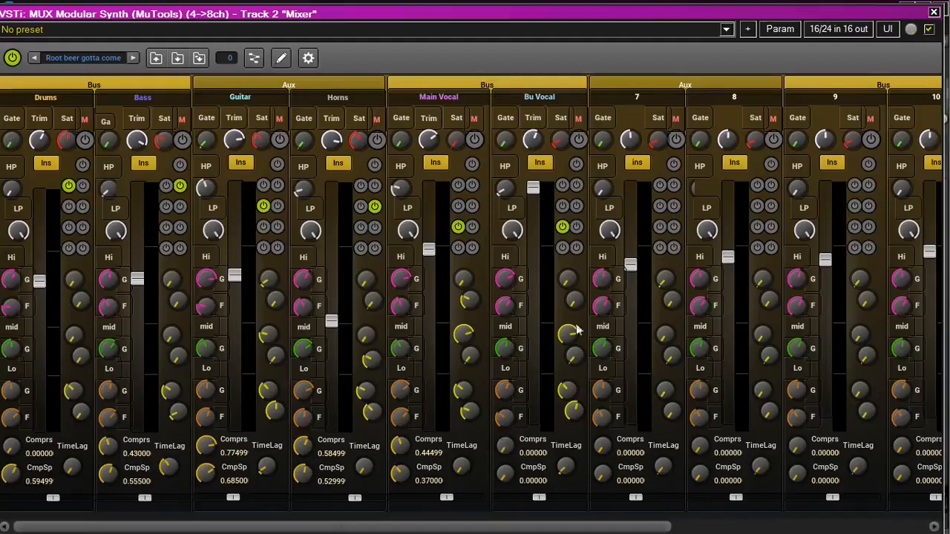
pyautogui.click(934, 13)
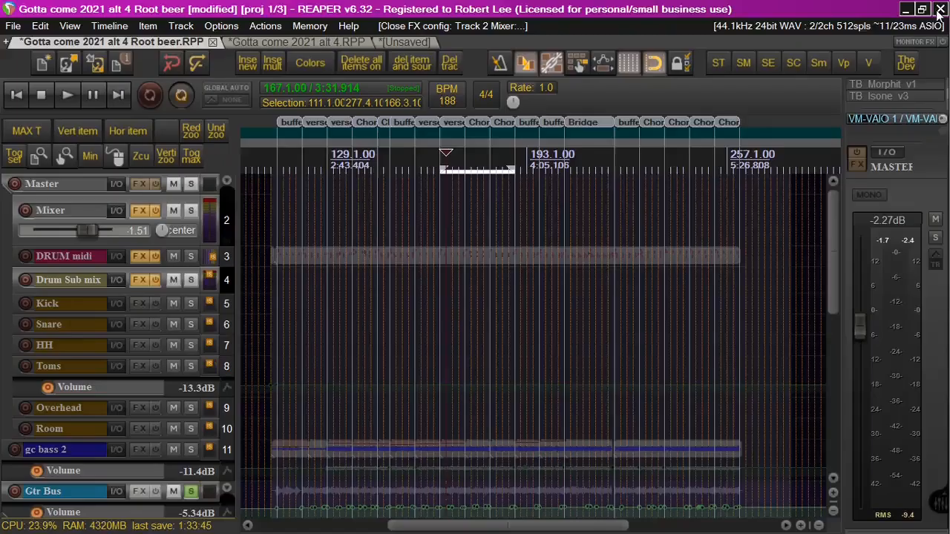